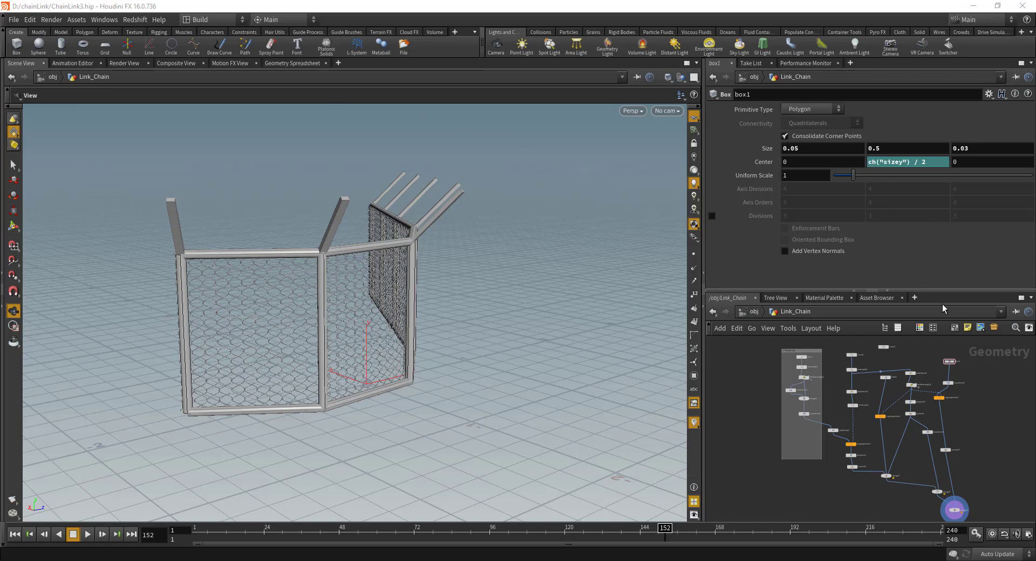
Step: Add a Line node beside box1 in the Link_Chain network
drag(941, 292, 942, 270)
middle_drag(944, 384, 830, 389)
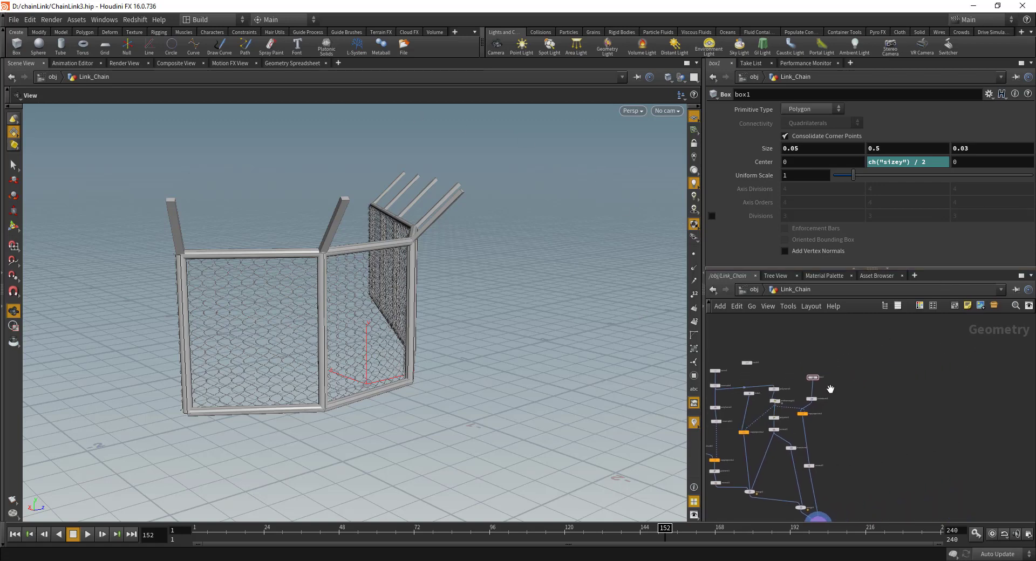
scroll(831, 389, up, 5)
key(Tab)
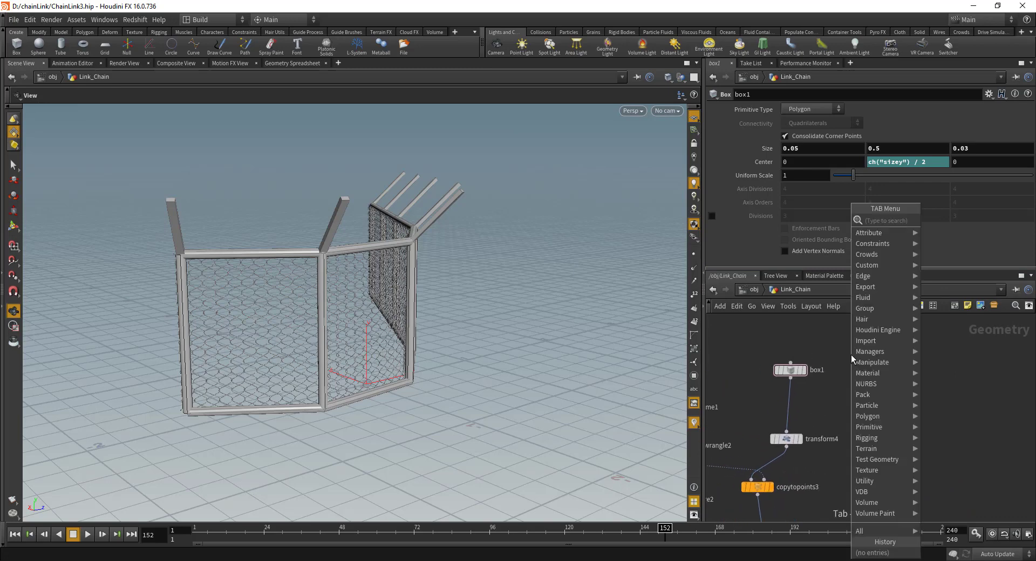
text(line)
key(Return)
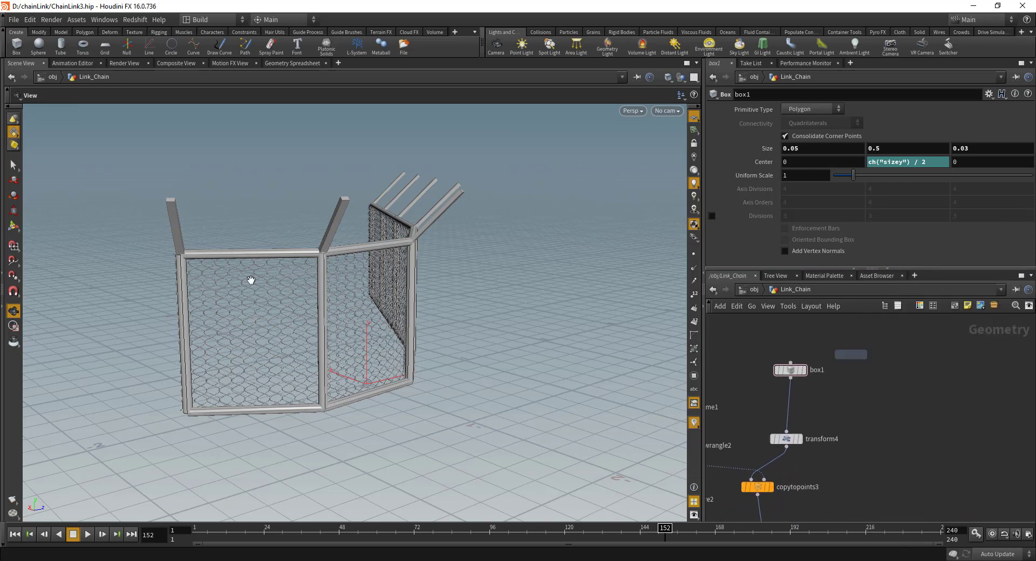
click(891, 374)
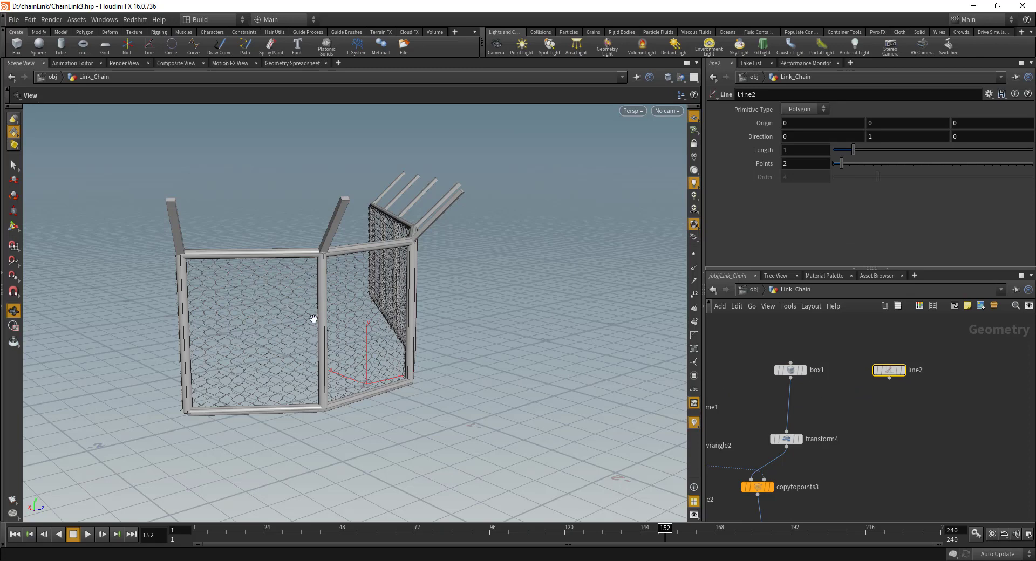
scroll(876, 348, up, 5)
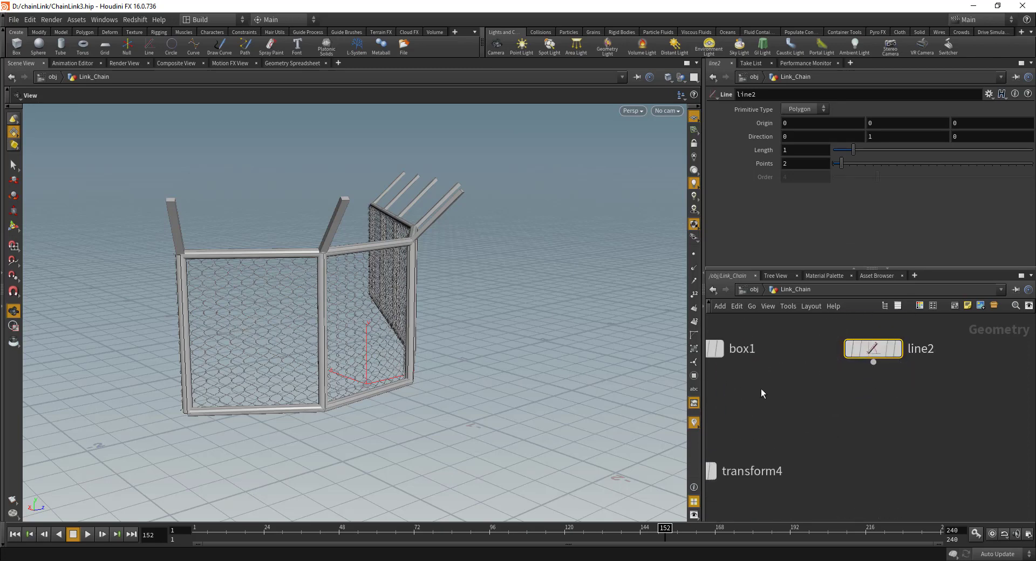
Step: Link the new line's Length to box1's Y size with a relative reference
middle_drag(738, 396, 804, 416)
middle_drag(848, 380, 887, 389)
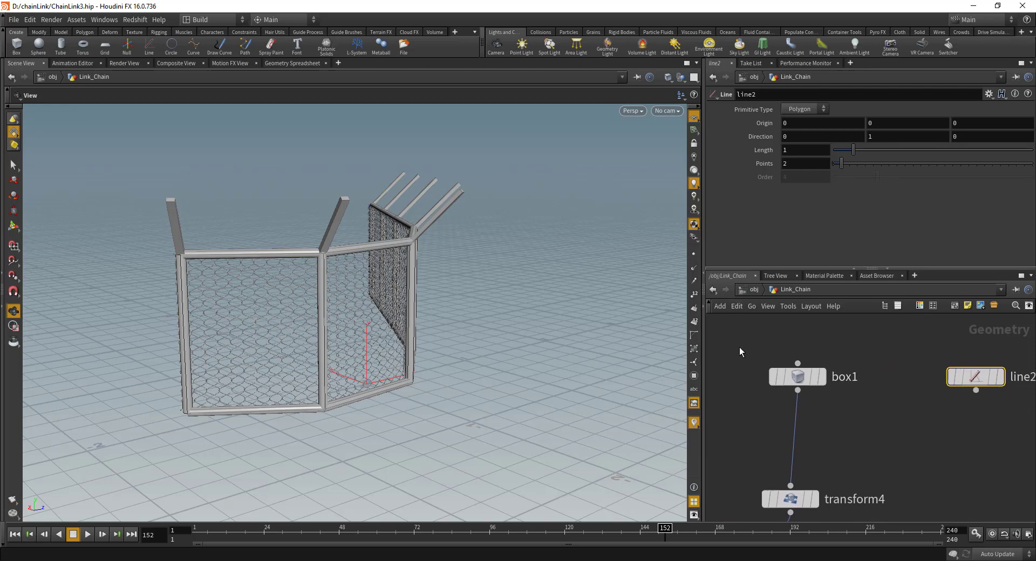
drag(740, 348, 853, 419)
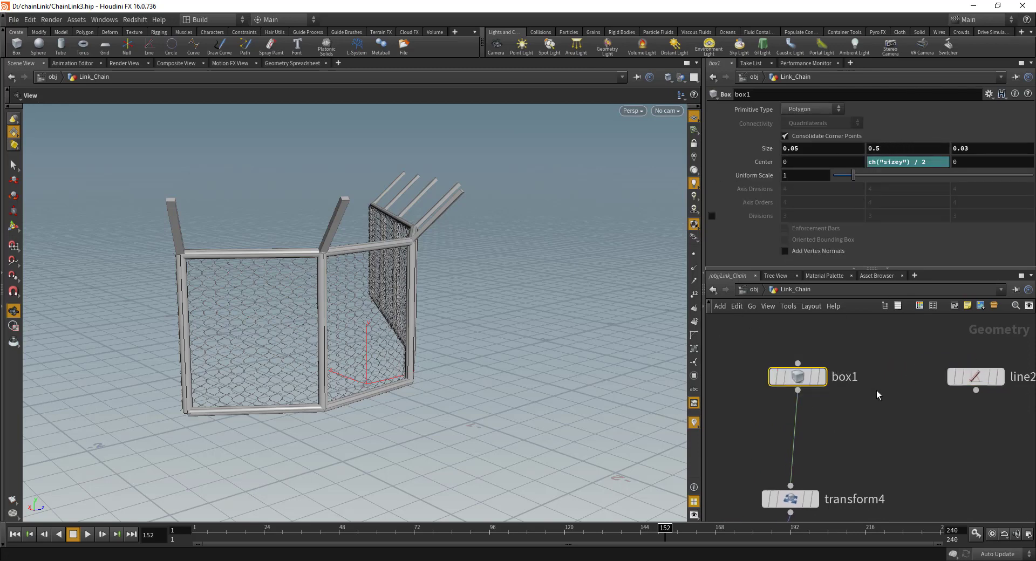
right_click(895, 149)
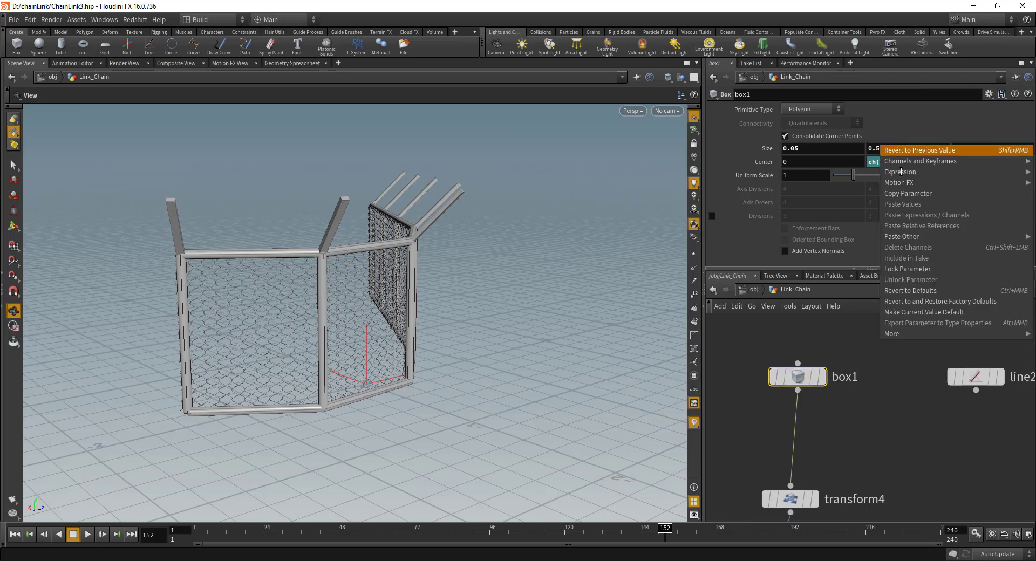
click(906, 193)
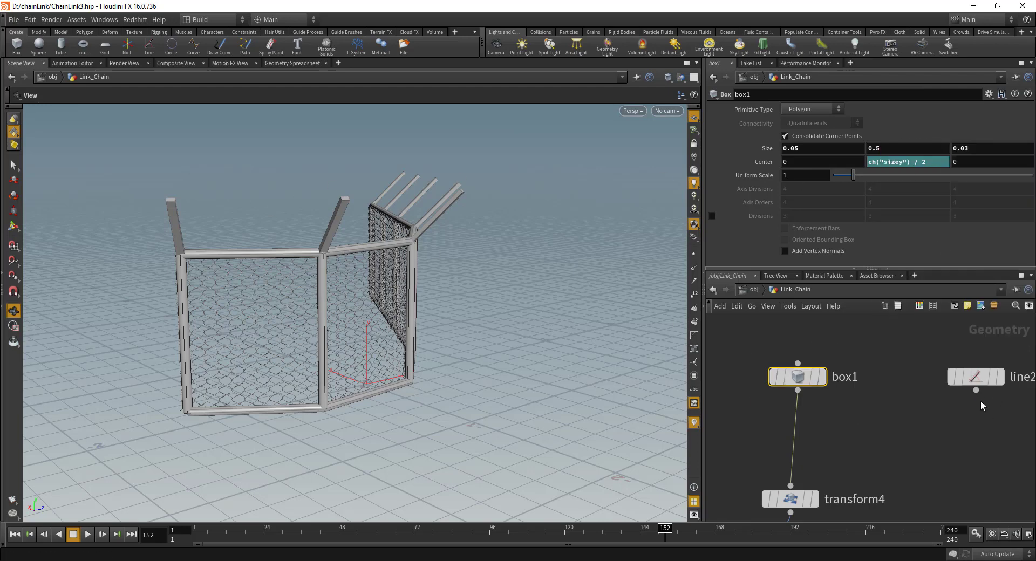
click(976, 377)
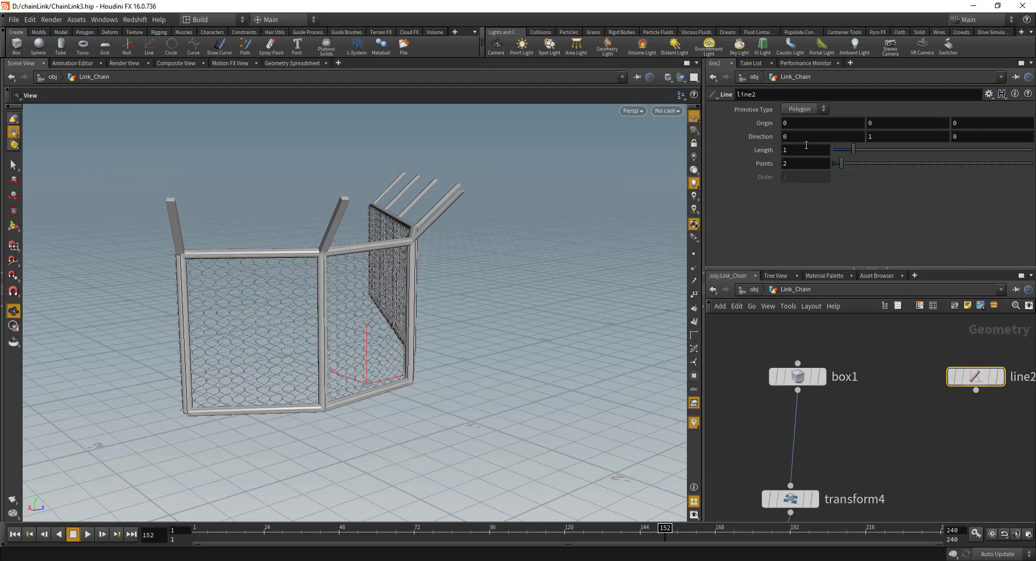
right_click(796, 150)
click(831, 211)
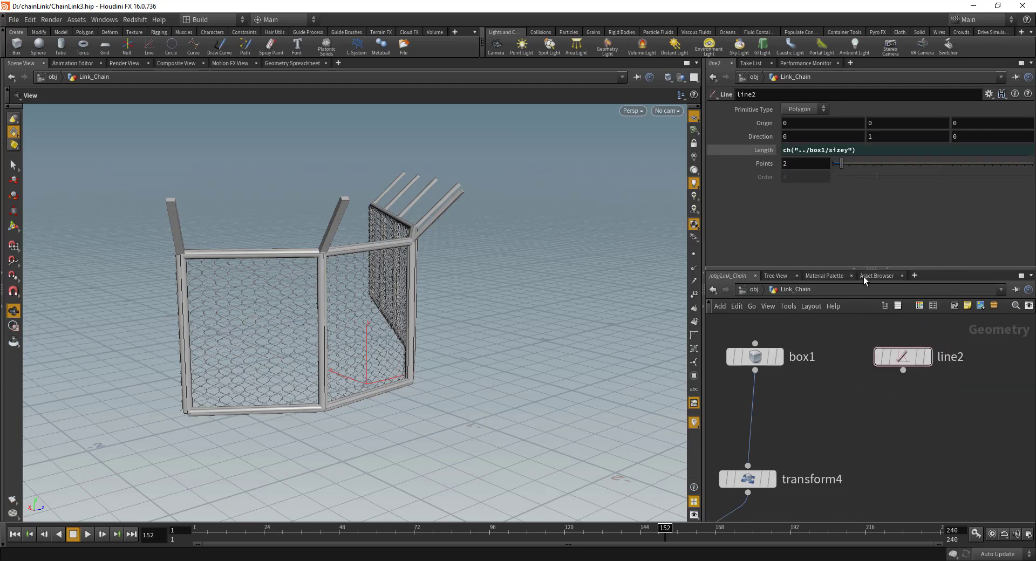
Step: Display the line2 node and inspect the line framed in the viewport
click(924, 357)
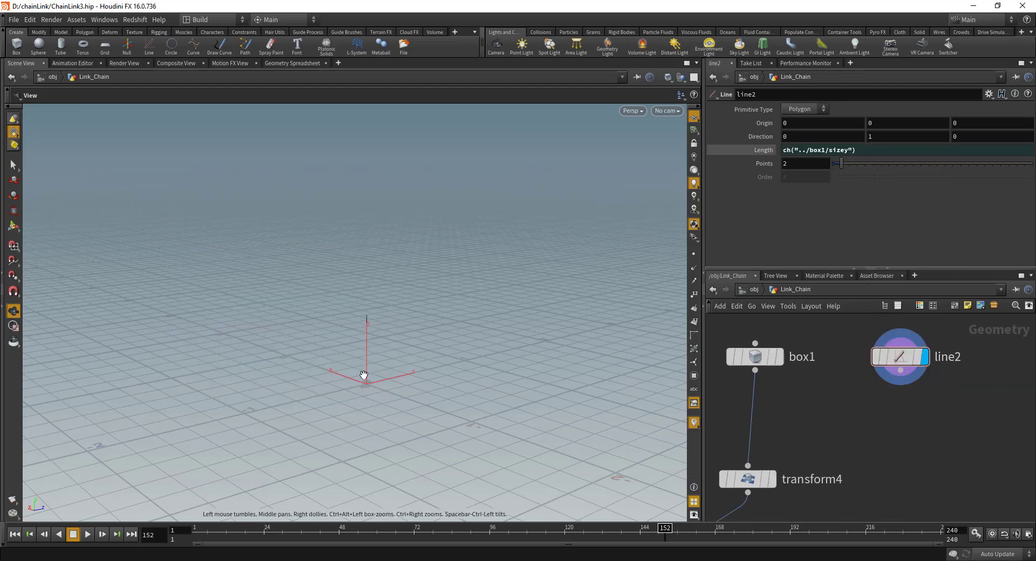
key(space+g)
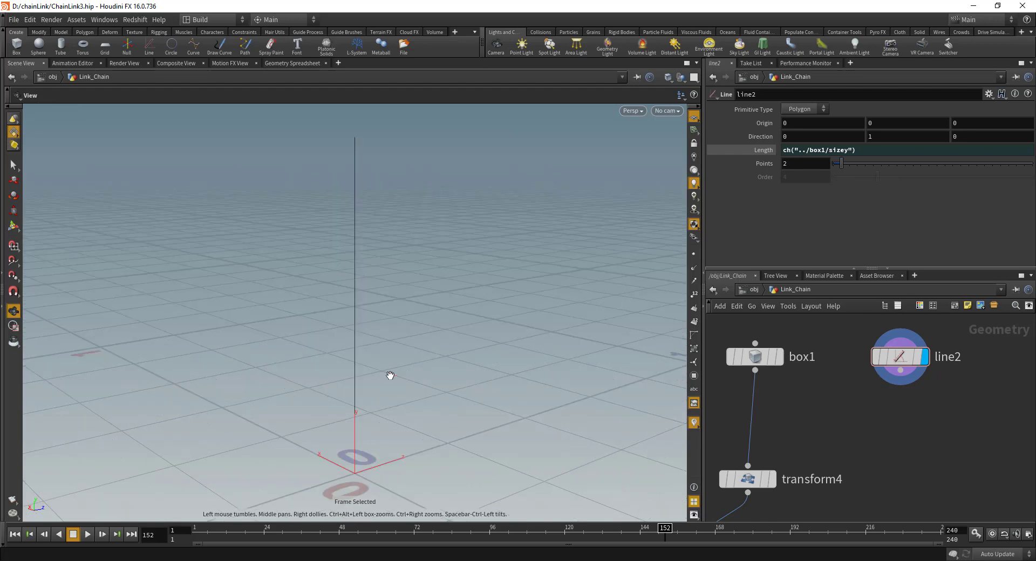
drag(341, 361, 367, 342)
right_drag(367, 341, 369, 323)
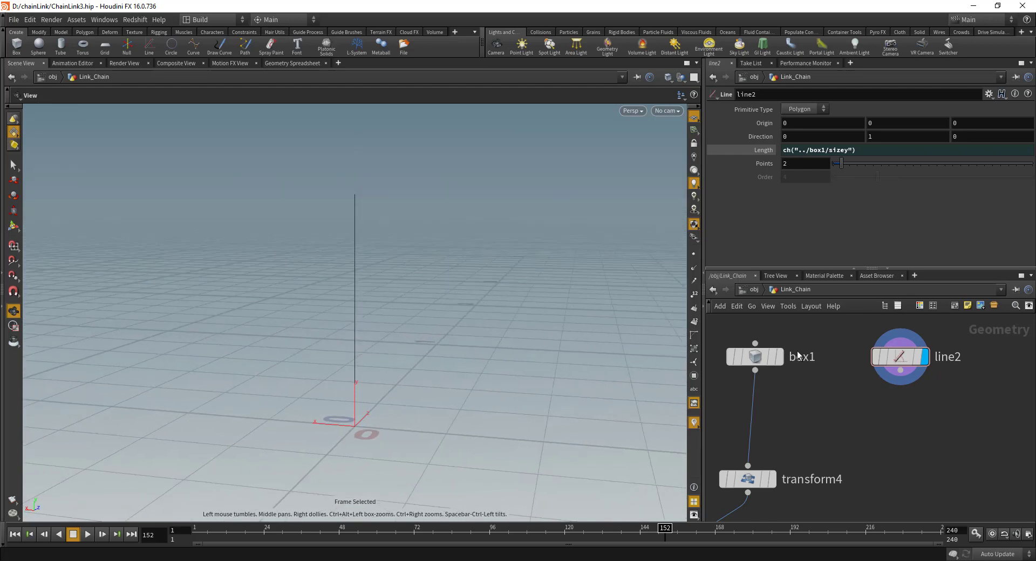
Step: Duplicate transform4, connect line2 as the copy's input and display the transformed line
middle_drag(833, 467, 849, 404)
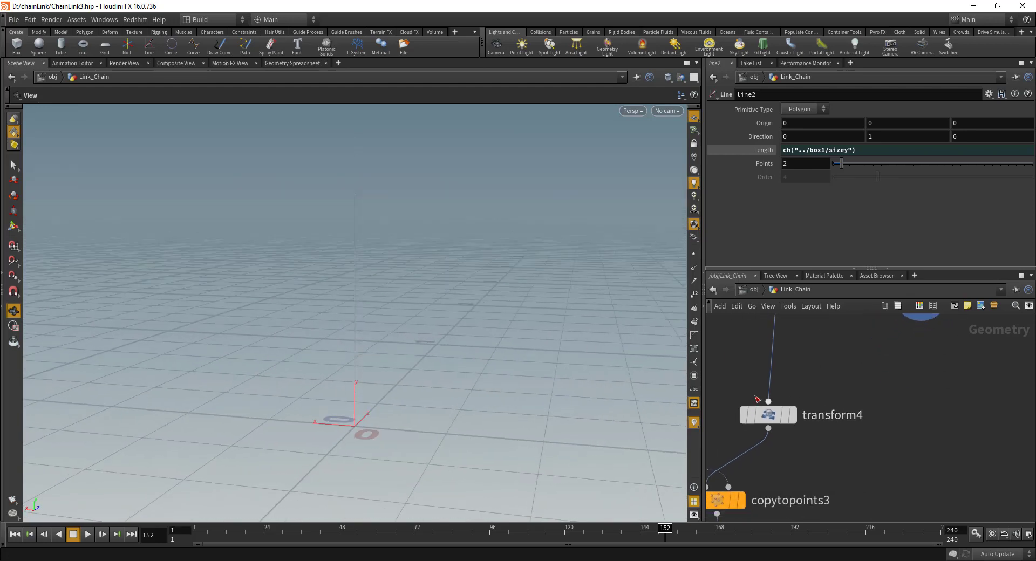
click(767, 415)
key(ctrl+c)
middle_drag(884, 446, 864, 502)
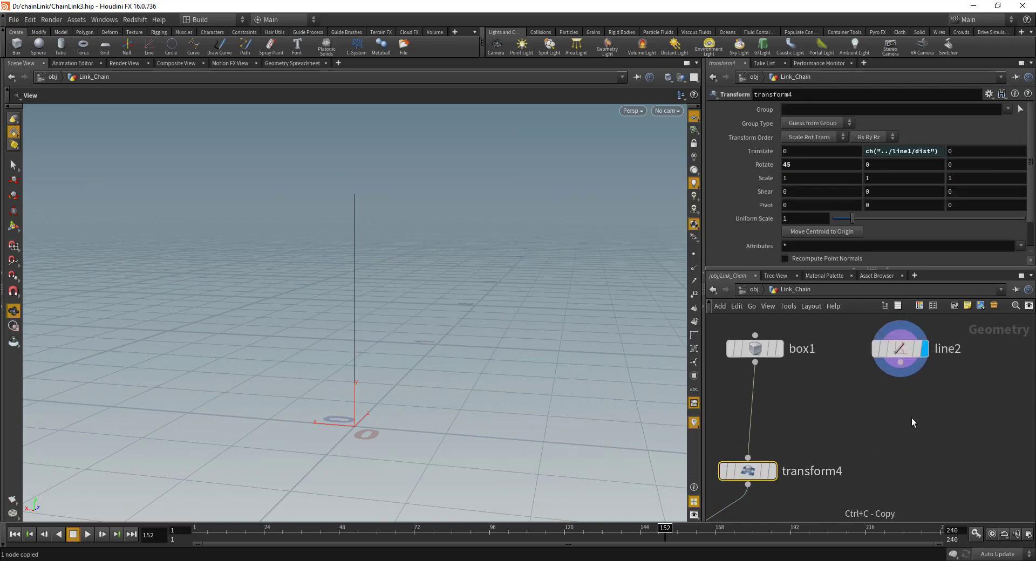
key(ctrl+v)
drag(908, 421, 904, 437)
click(900, 363)
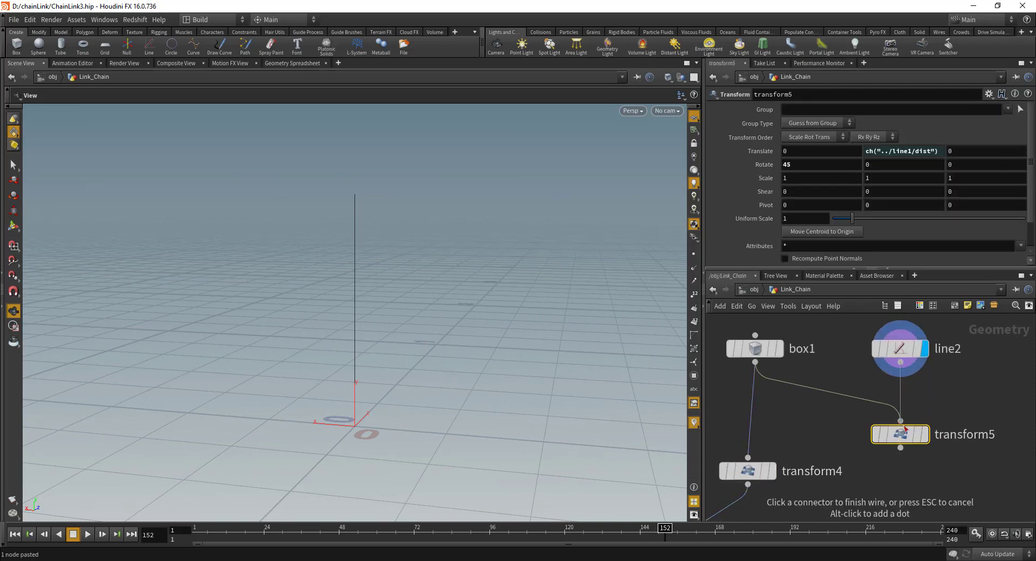
click(901, 421)
drag(373, 297, 500, 314)
middle_drag(803, 451, 812, 387)
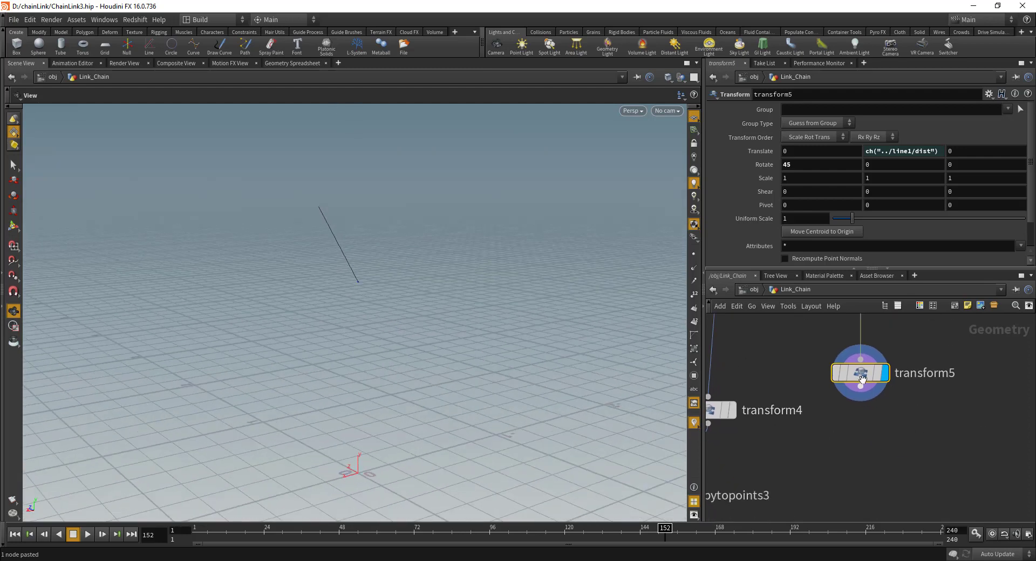
drag(862, 380, 866, 380)
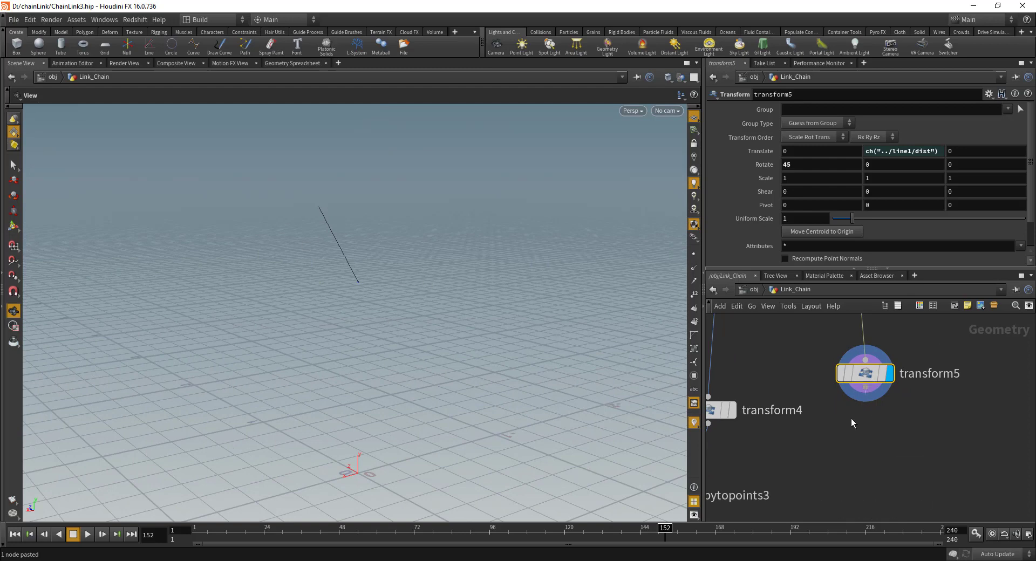
Step: Add a Scatter node below transform5, connect transform5 into it and display its points
key(Tab)
text(s)
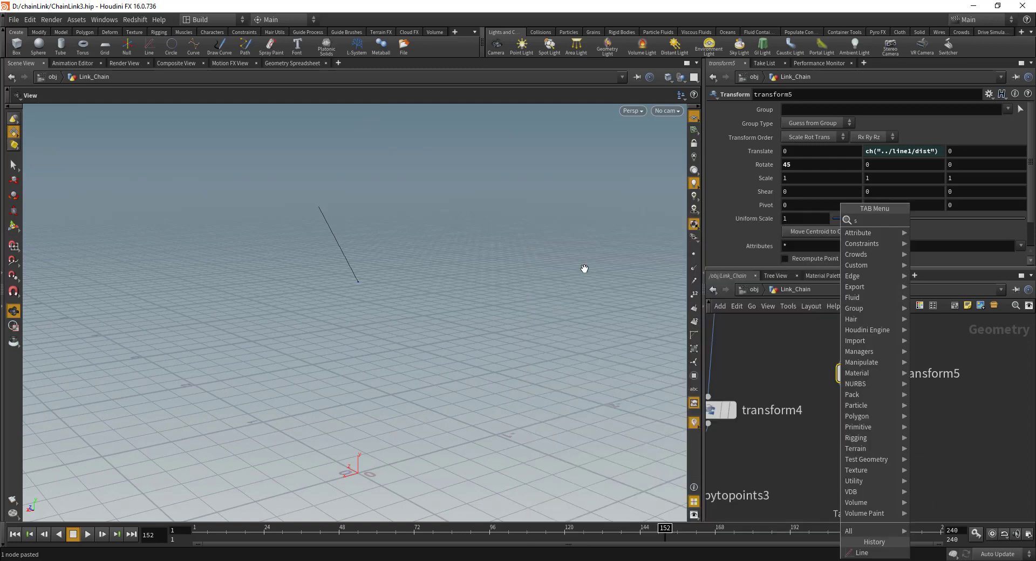
text(we)
key(Return)
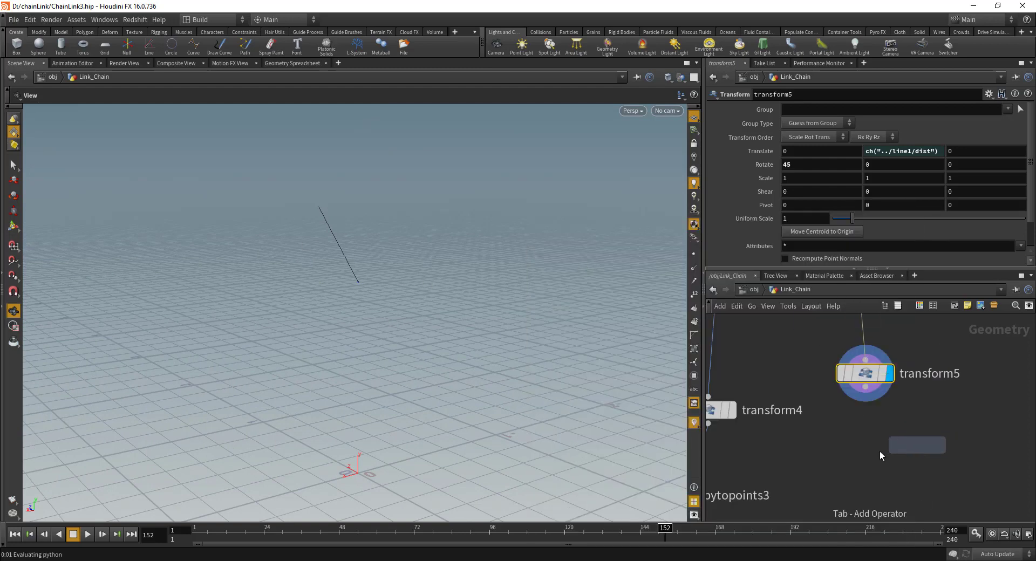
click(872, 451)
click(865, 388)
click(870, 439)
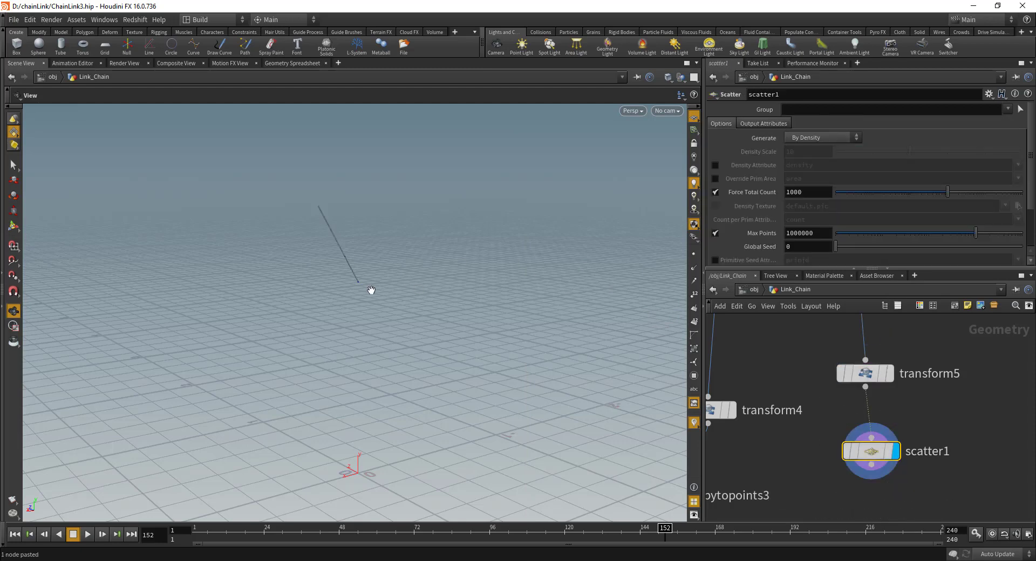
drag(373, 291, 478, 259)
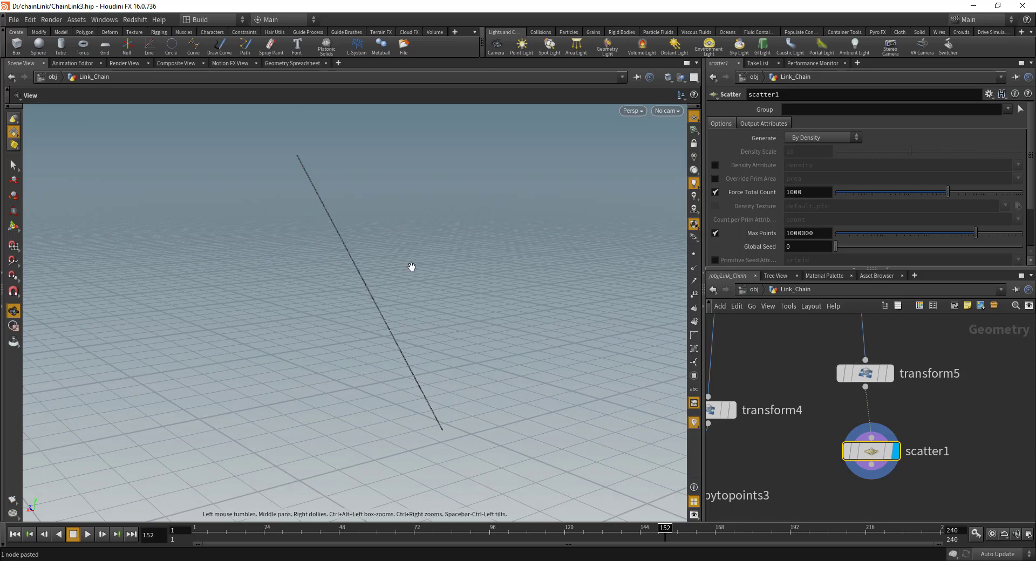
Step: Set the scatter's Force Total Count to 5 and turn on point numbers in the viewport
click(805, 192)
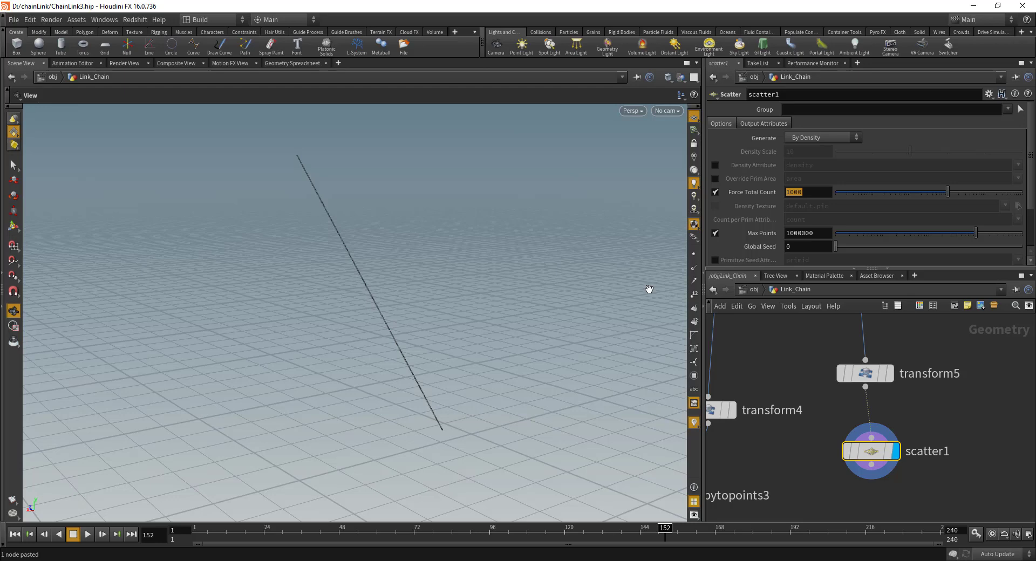
text(5)
key(Return)
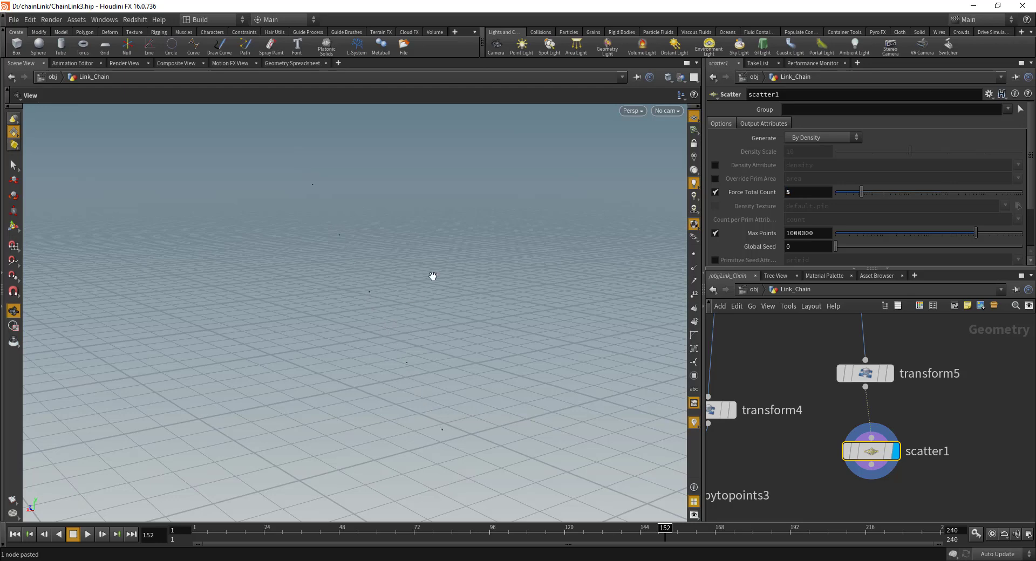
click(695, 295)
Step: Duplicate copytopoints3 below scatter1 and connect scatter1 to the copy's first input
scroll(801, 398, down, 3)
mouse_move(812, 432)
middle_down()
mouse_move(800, 371)
mouse_move(787, 407)
mouse_move(797, 426)
middle_up()
scroll(794, 402, down, 3)
scroll(798, 418, up, 3)
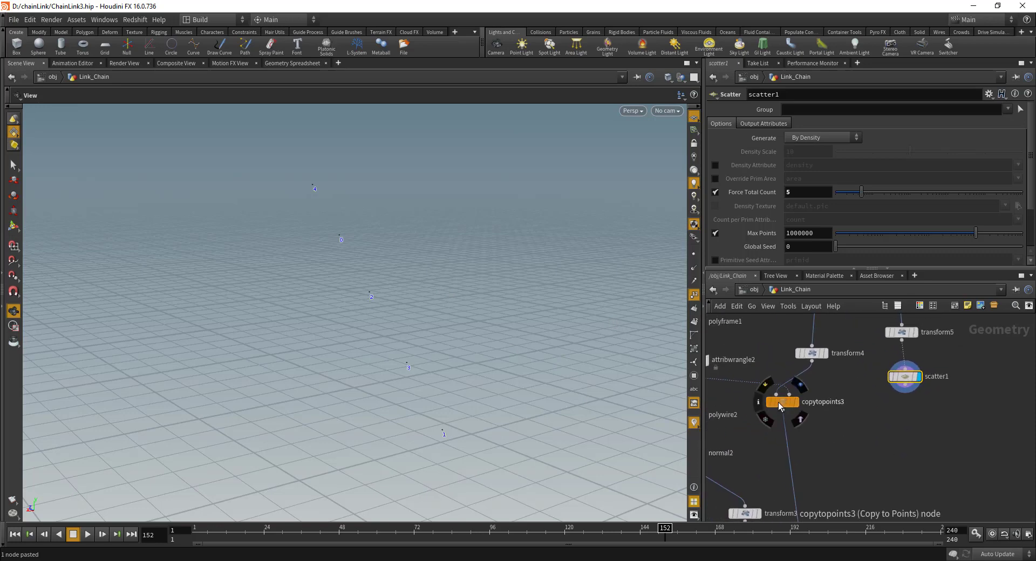
drag(786, 410, 803, 424)
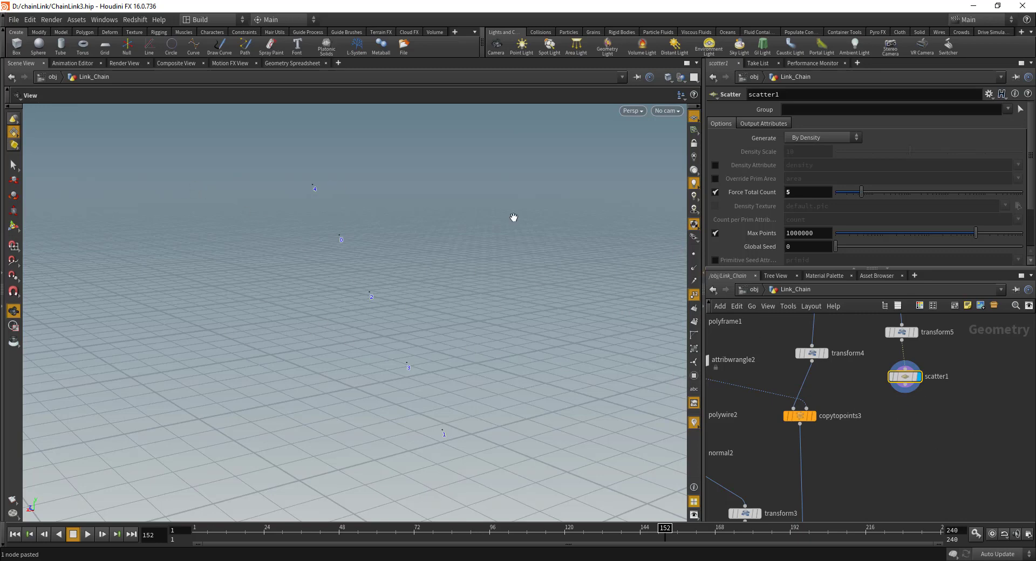
click(793, 416)
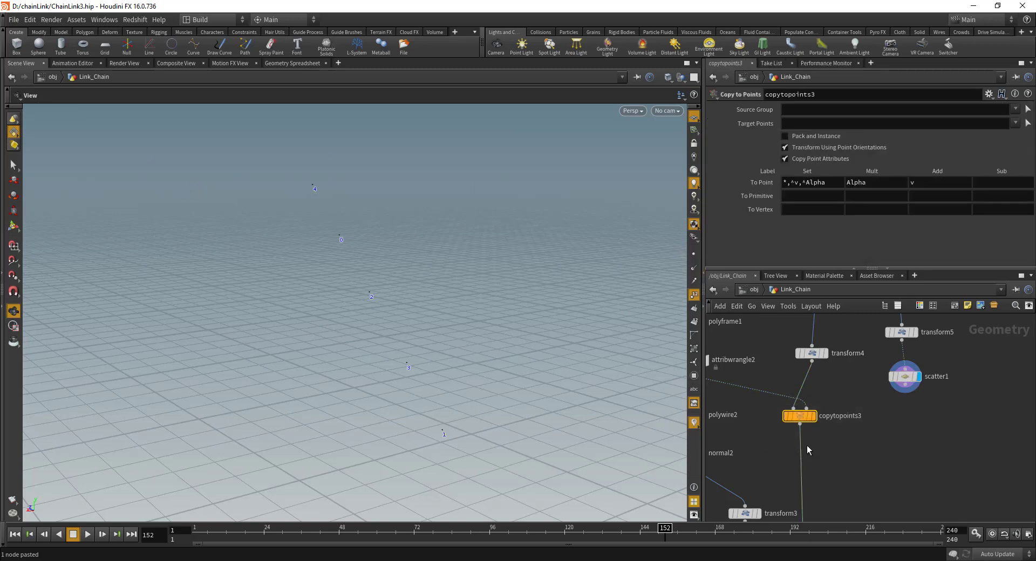
key(ctrl+c)
key(ctrl+v)
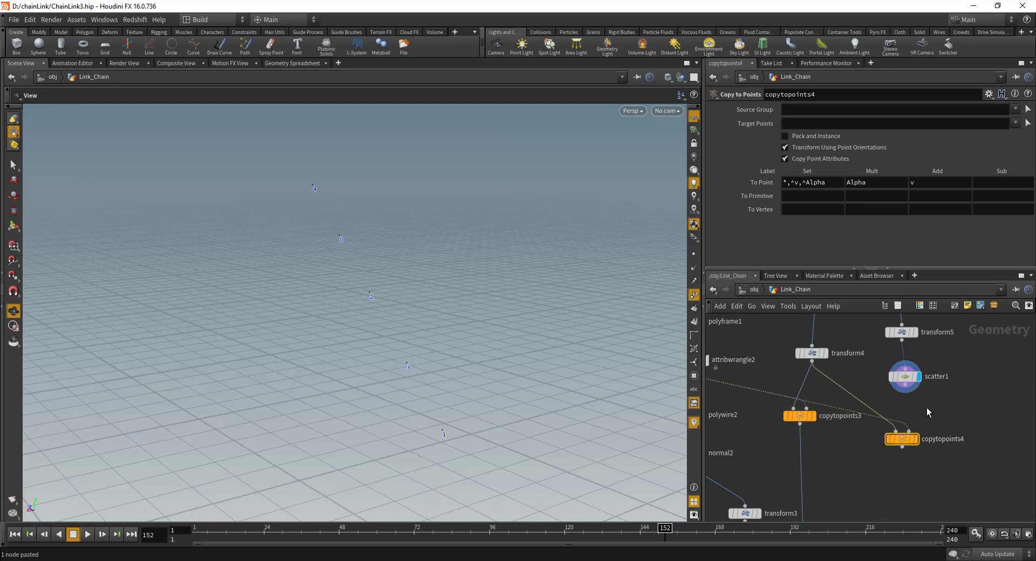
click(910, 430)
click(905, 394)
middle_drag(761, 381, 859, 404)
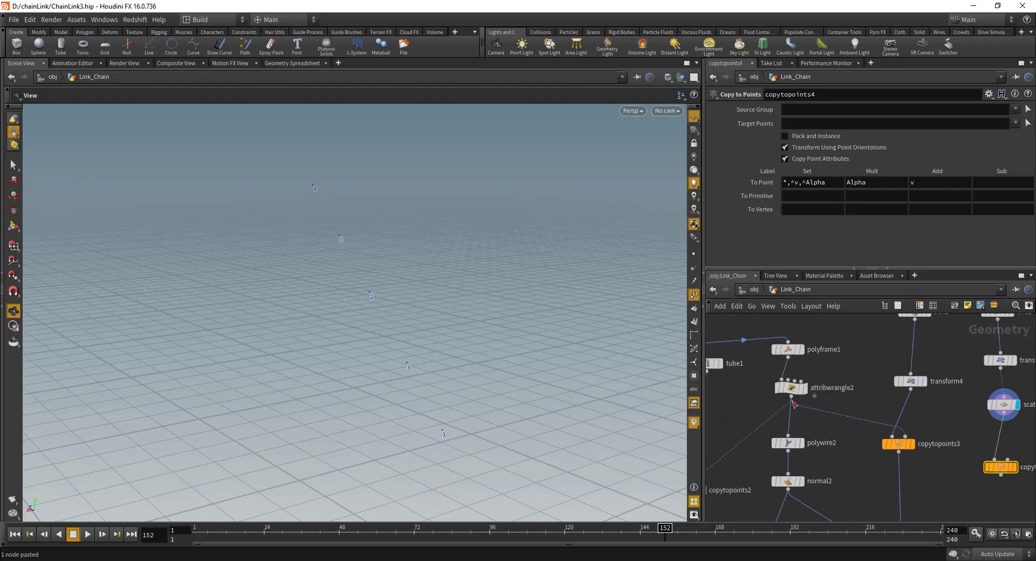
Step: Connect attribwrangle2 to copytopoints4's second input, then display that node and place it directly under scatter1
click(791, 399)
middle_drag(1008, 444, 889, 432)
click(902, 457)
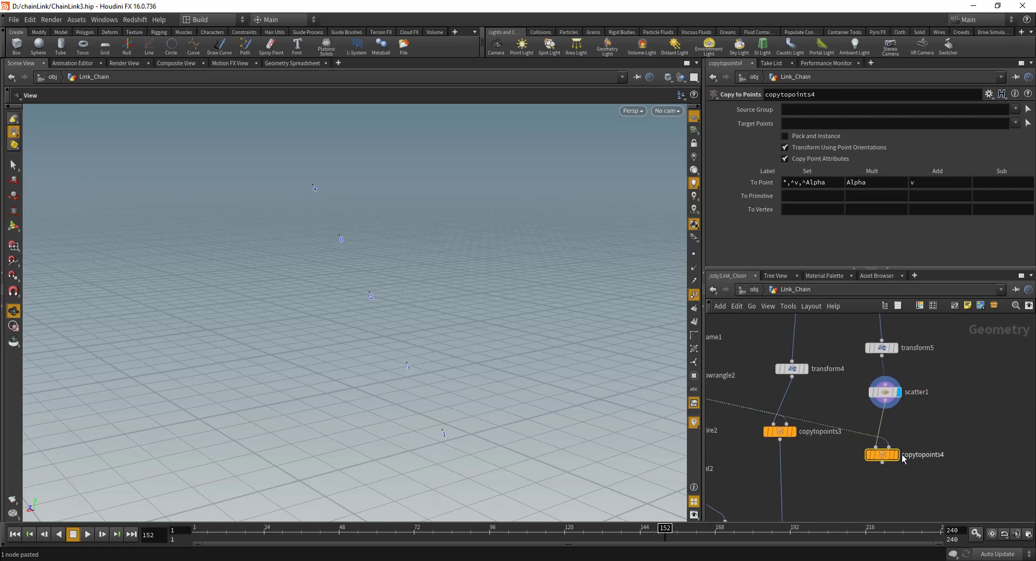
click(896, 455)
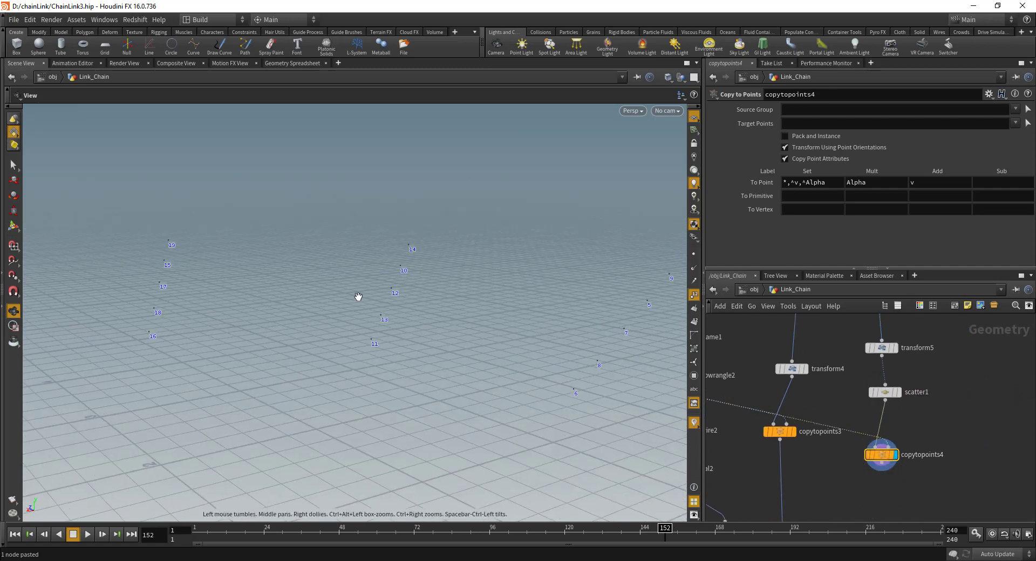
mouse_move(359, 297)
right_down()
mouse_move(414, 317)
mouse_move(363, 306)
right_up()
drag(364, 305, 454, 300)
drag(381, 335, 453, 319)
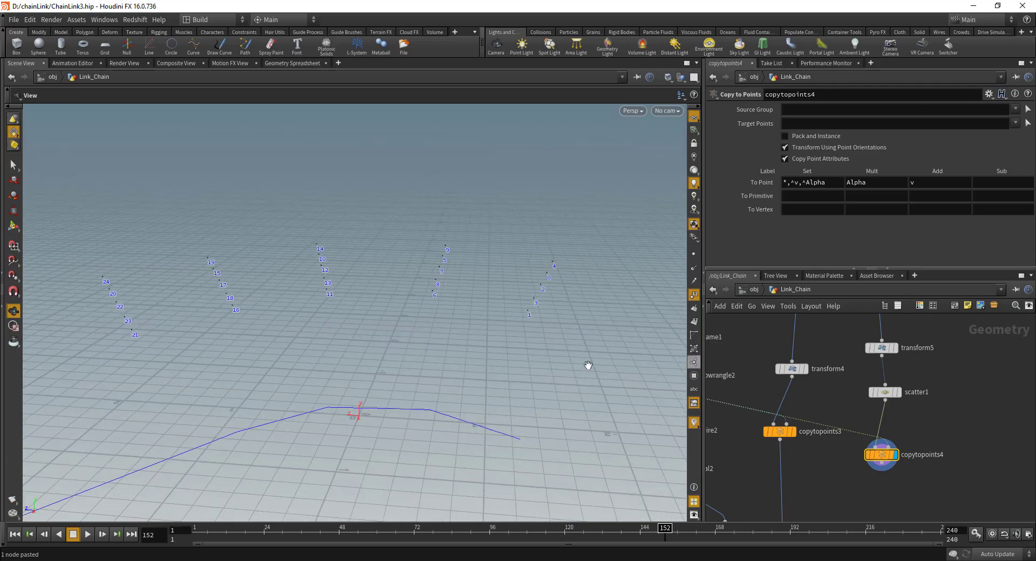
middle_drag(879, 400, 862, 347)
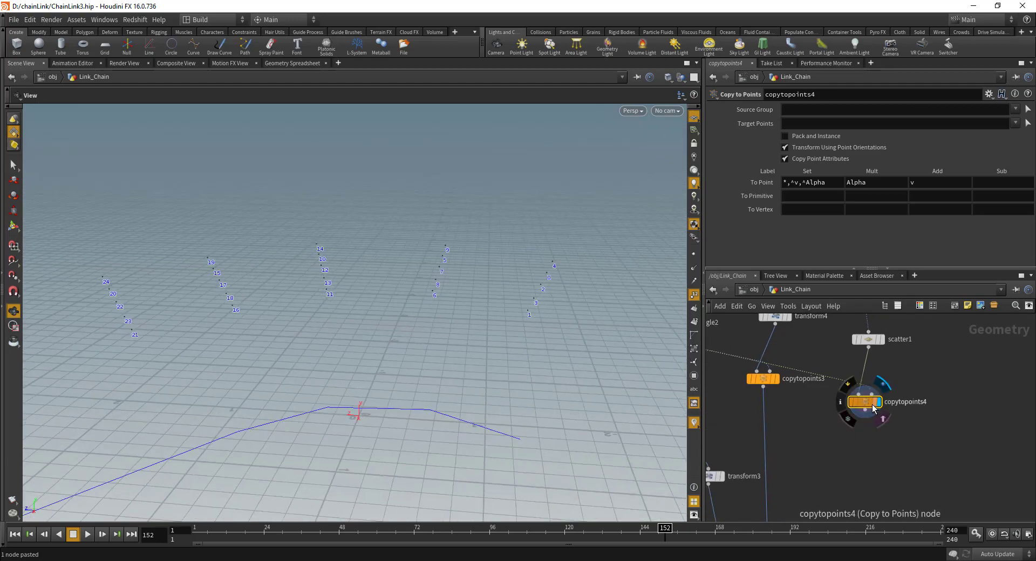
drag(871, 405, 875, 385)
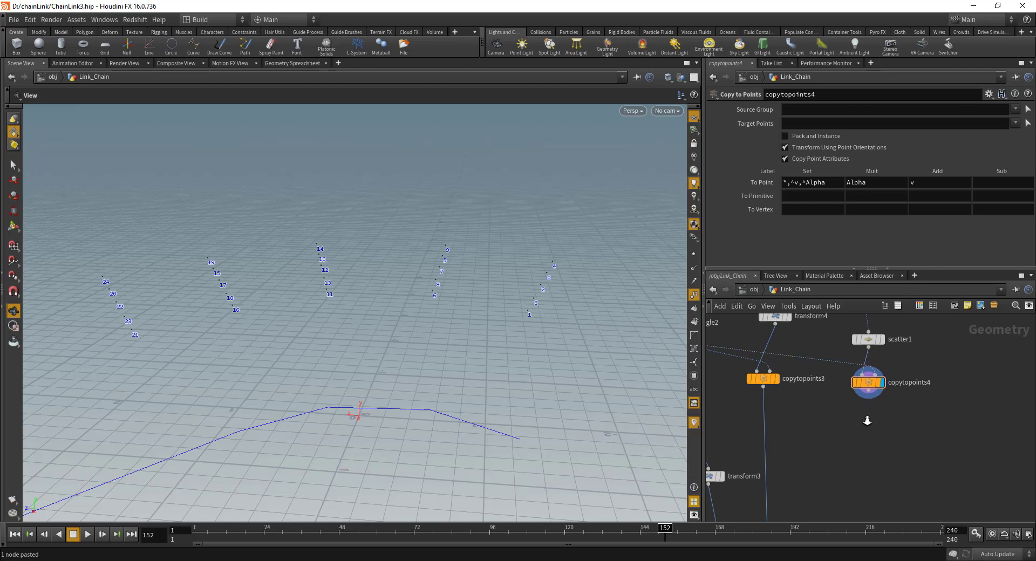
Step: Add an Add node below copytopoints4, fed by its output, and display it
scroll(868, 421, up, 2)
click(854, 410)
key(Tab)
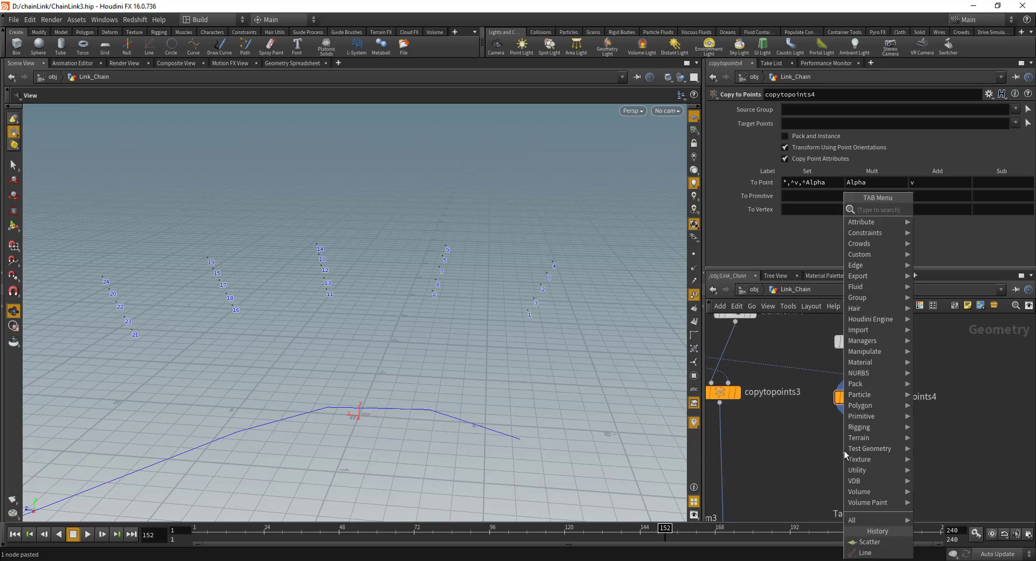
text(add)
key(Return)
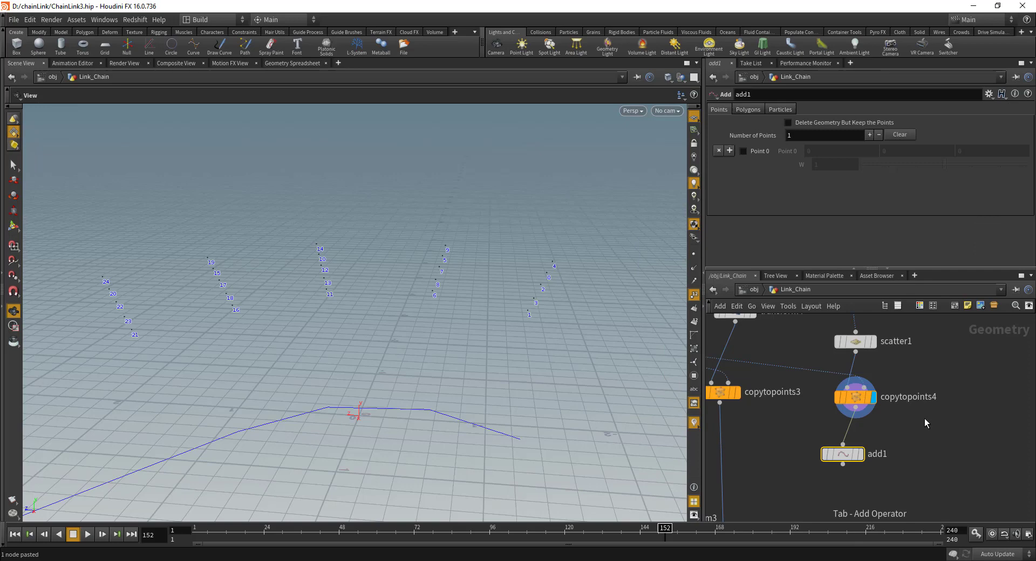
click(861, 454)
middle_drag(905, 372, 875, 487)
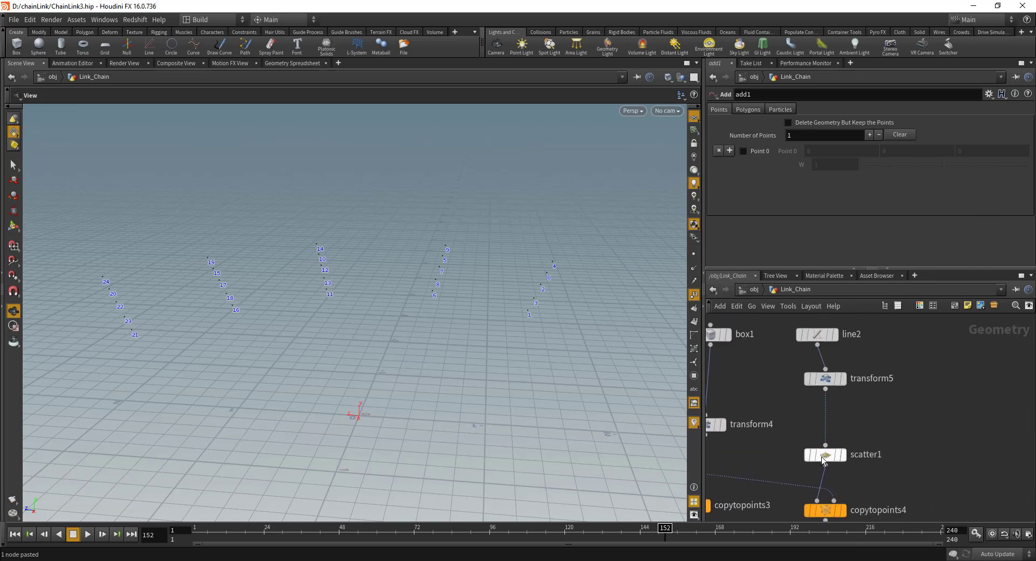
drag(823, 459, 816, 430)
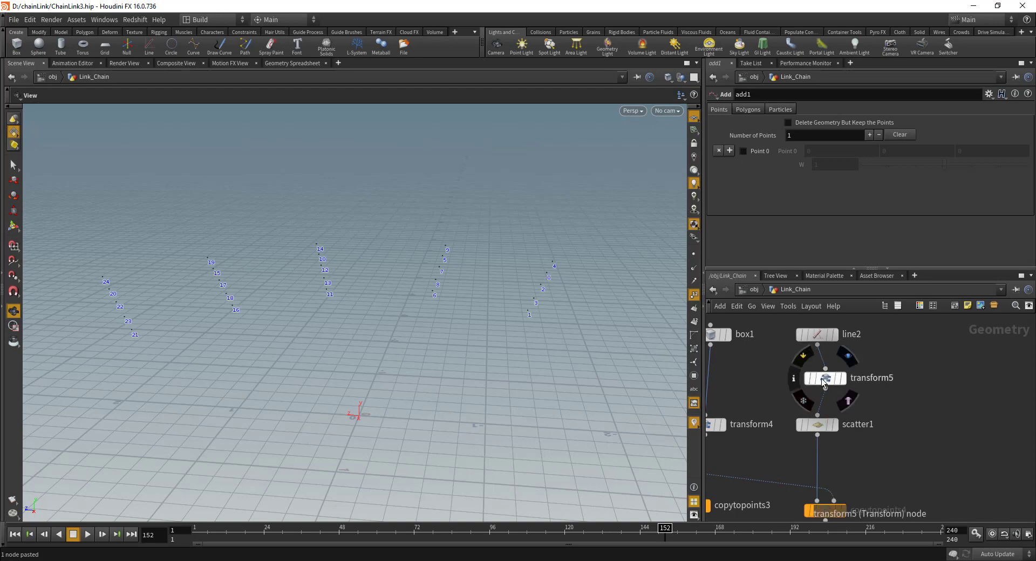
scroll(870, 417, up, 3)
middle_drag(869, 417, 895, 311)
key(Tab)
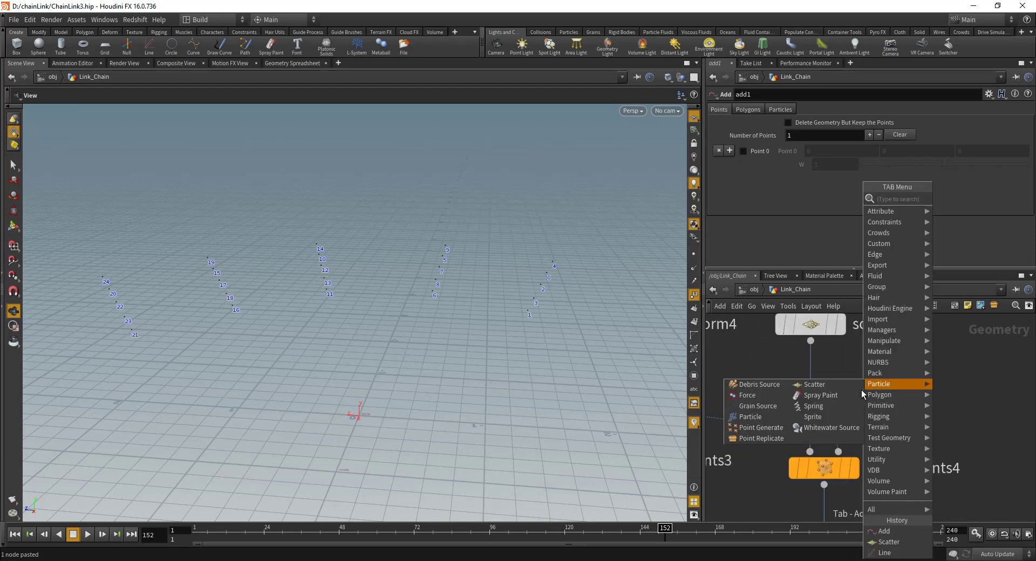
text(wr)
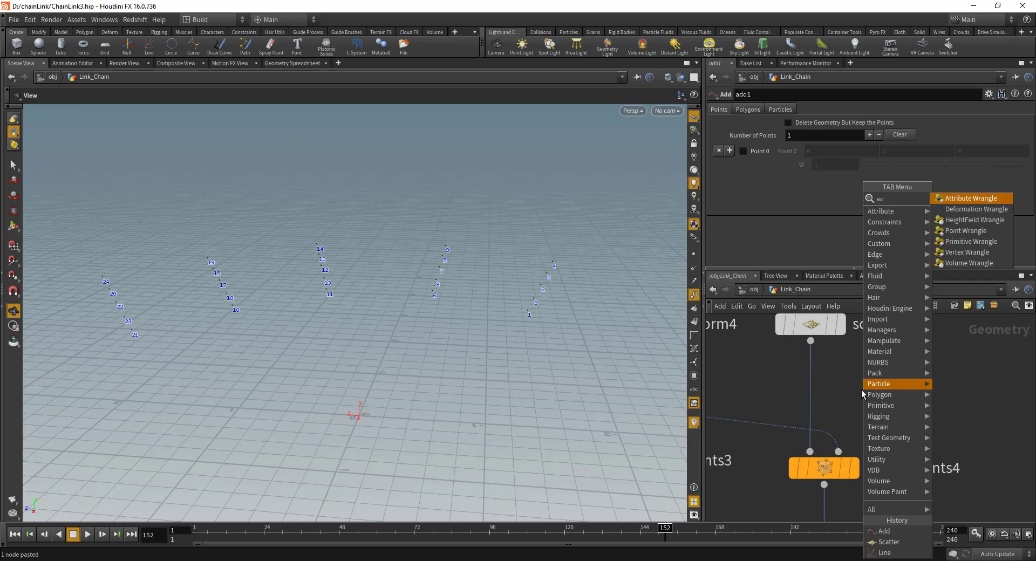
key(Return)
click(825, 394)
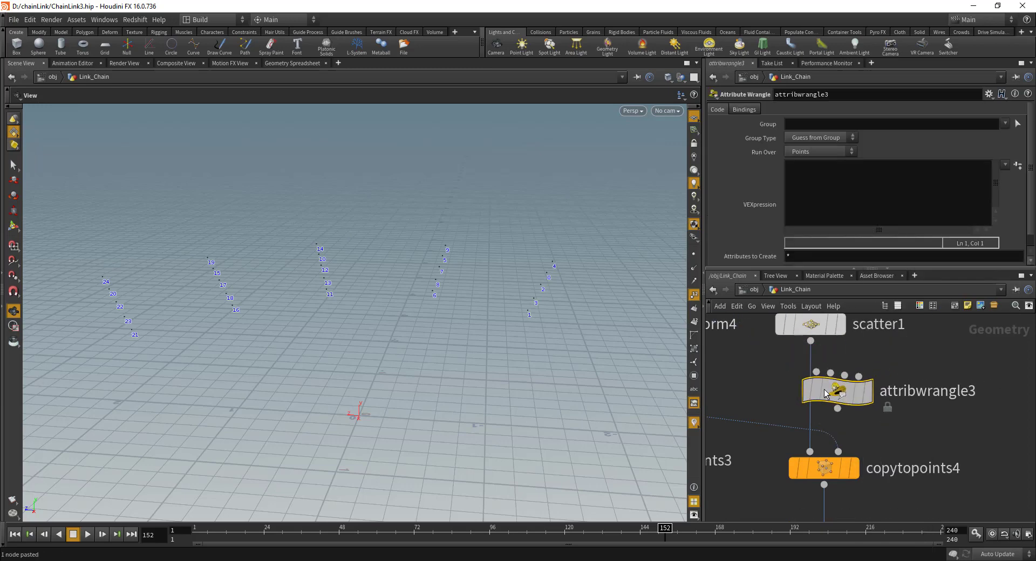
drag(825, 394, 797, 401)
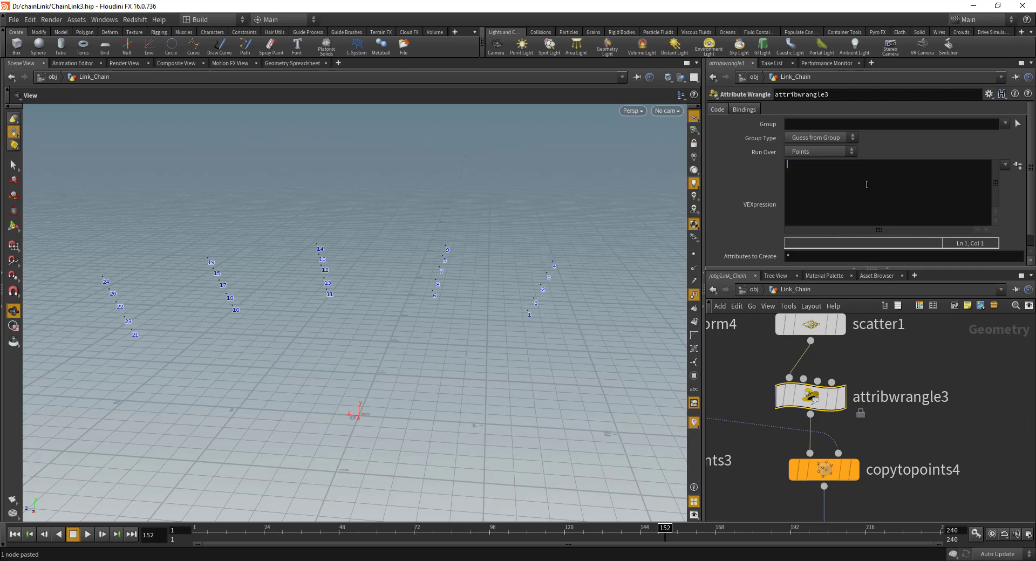
text(id = @ptnum;)
Step: Set add1 to build polygons By Group, adding By Attribute with the attribute name id
middle_drag(934, 474, 920, 356)
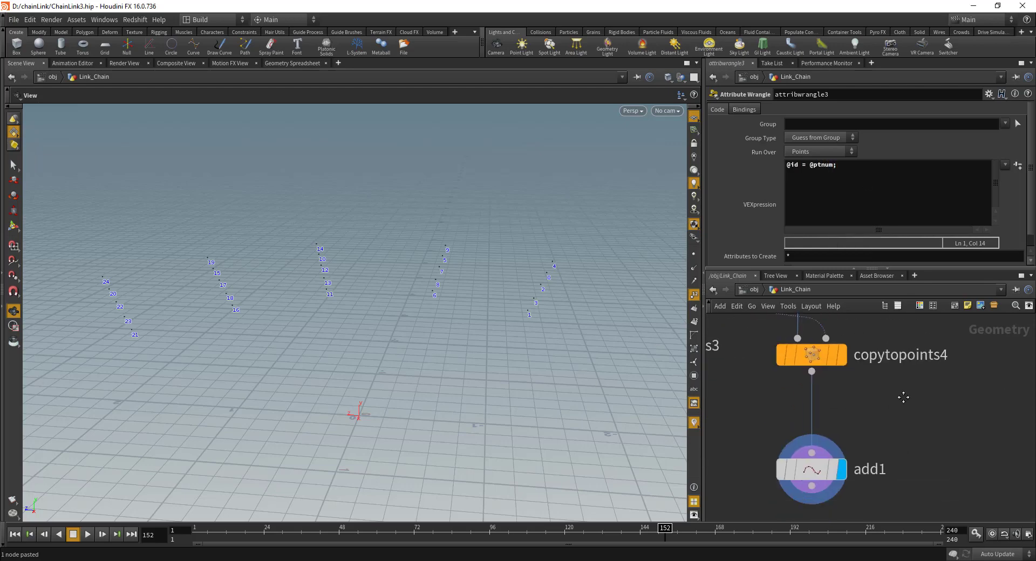
middle_drag(902, 396, 919, 333)
drag(835, 418, 840, 417)
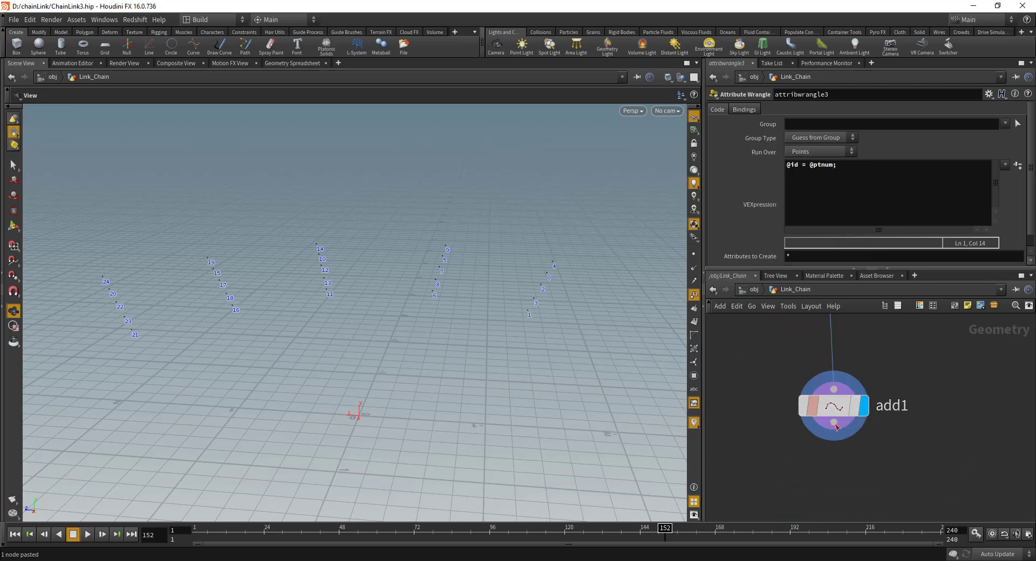
click(835, 408)
click(748, 110)
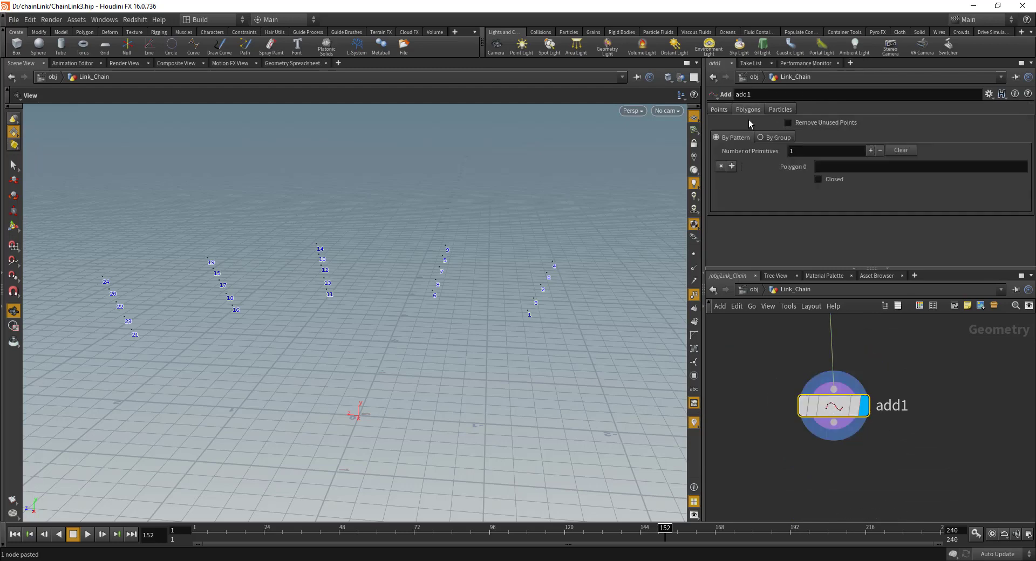
click(777, 138)
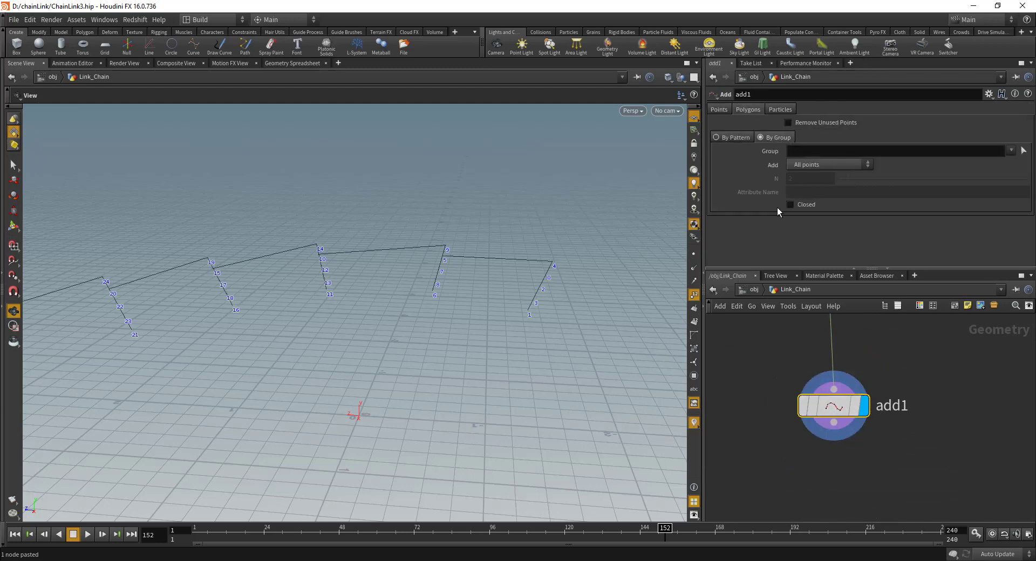
click(830, 165)
click(818, 217)
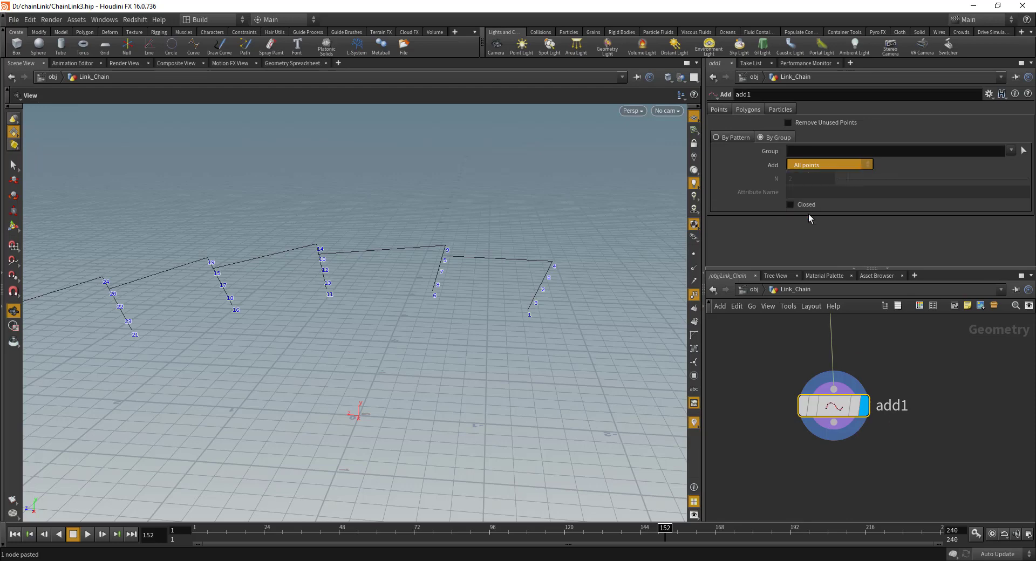
text(id)
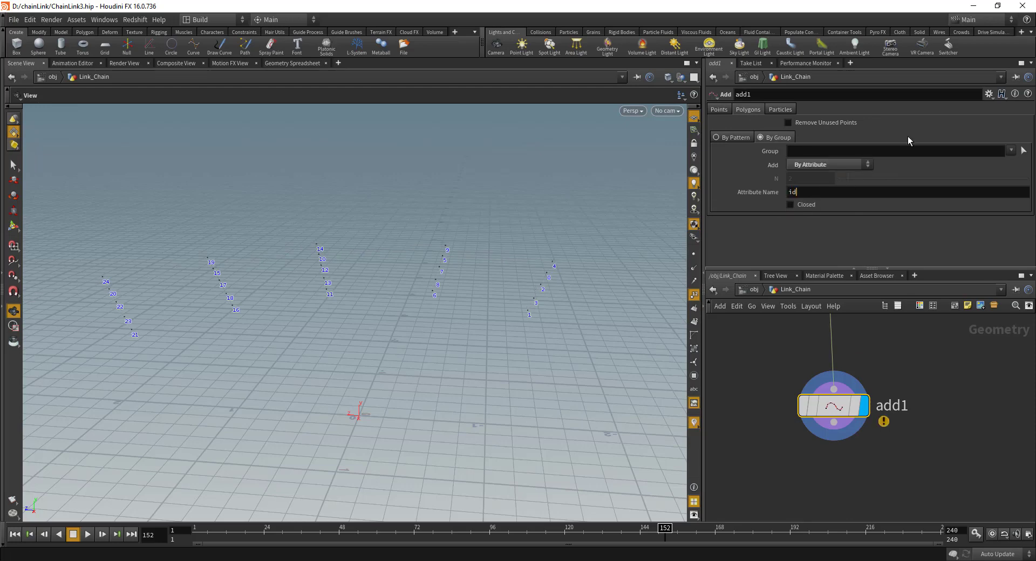
key(Return)
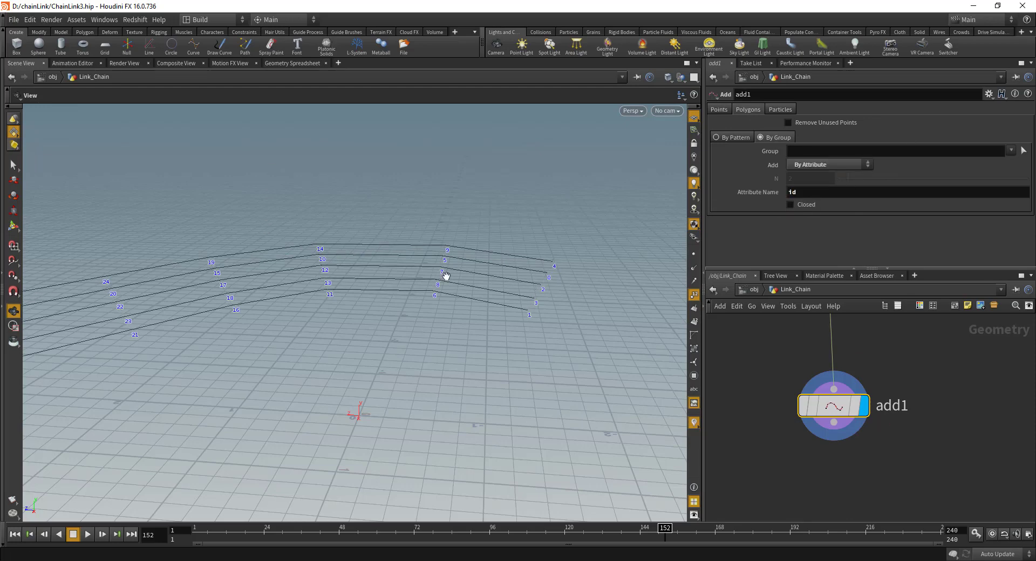
Step: Add a Resample node fed by add1, display it and place it beneath that node
drag(557, 308, 155, 369)
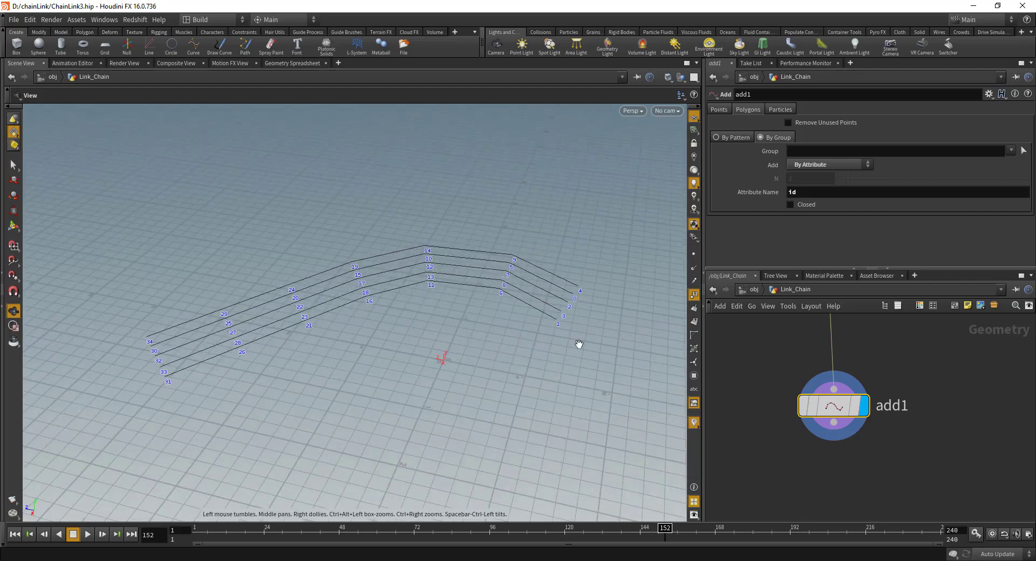
drag(578, 342, 168, 279)
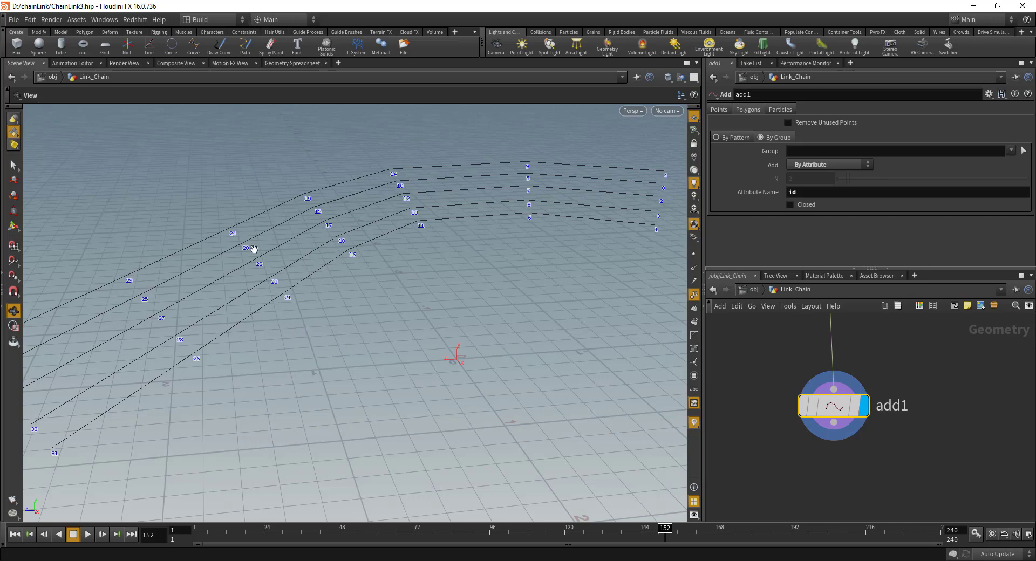
middle_drag(838, 457, 835, 387)
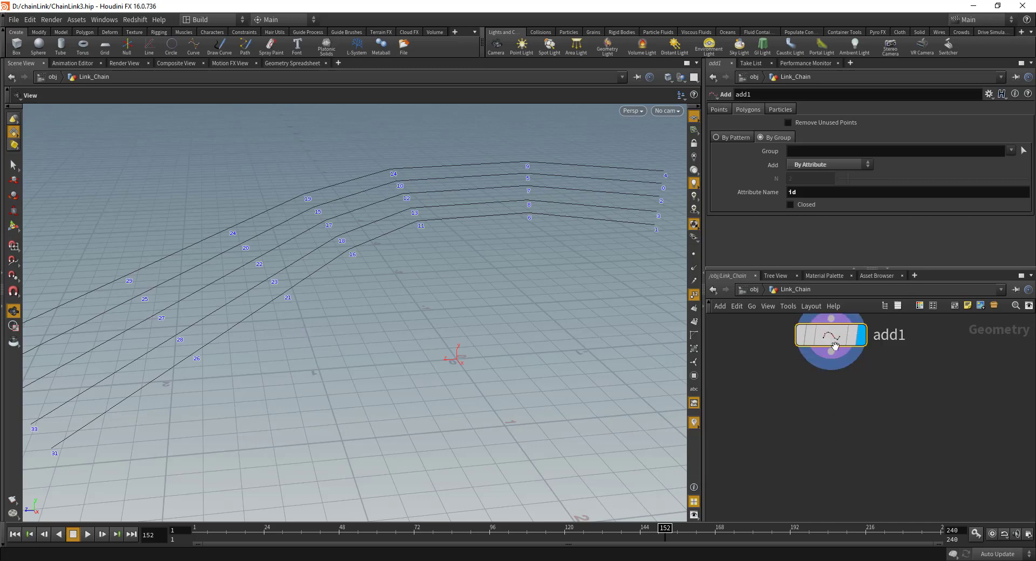
click(832, 352)
key(Tab)
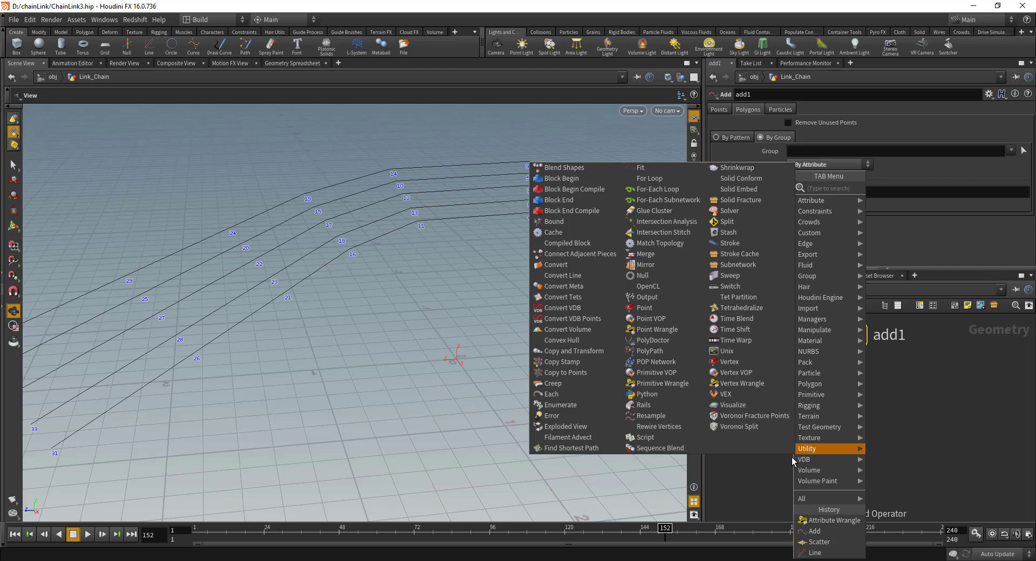
text(res)
key(Return)
key(Return)
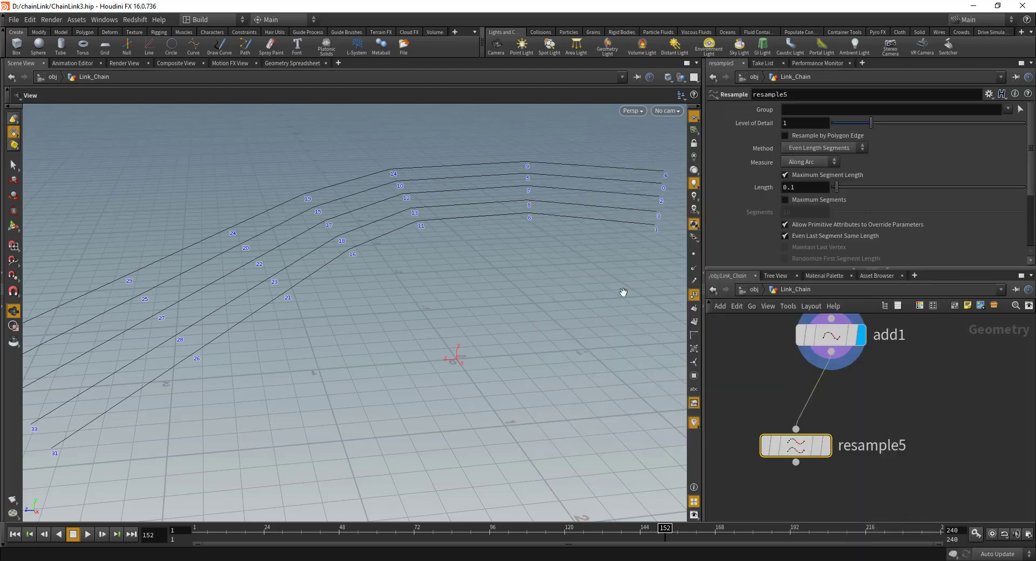
click(827, 446)
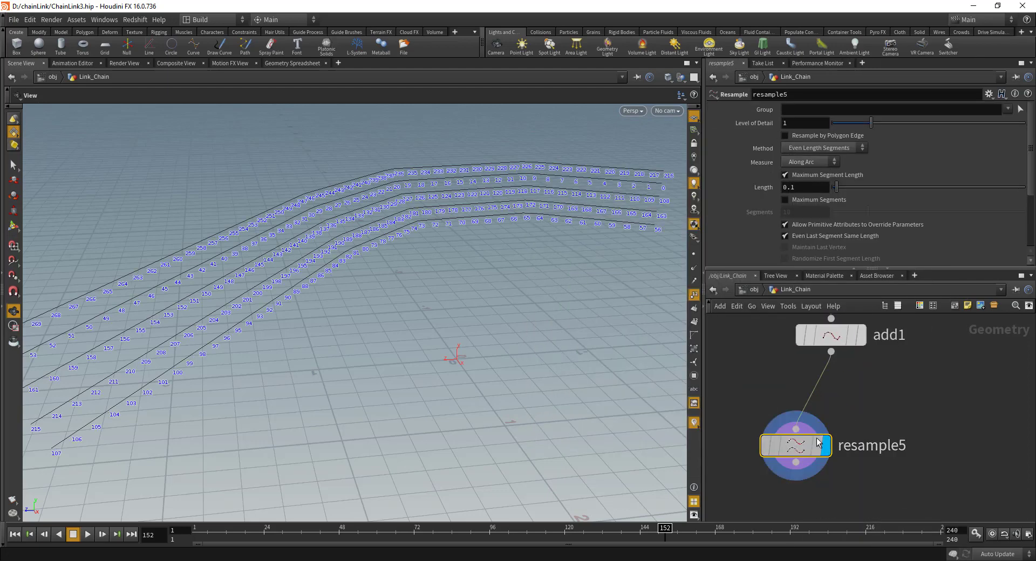
drag(776, 445, 800, 436)
Step: Disable the resample's Maximum Segment Length and enable Maximum Segments with 200 segments
click(793, 176)
click(792, 201)
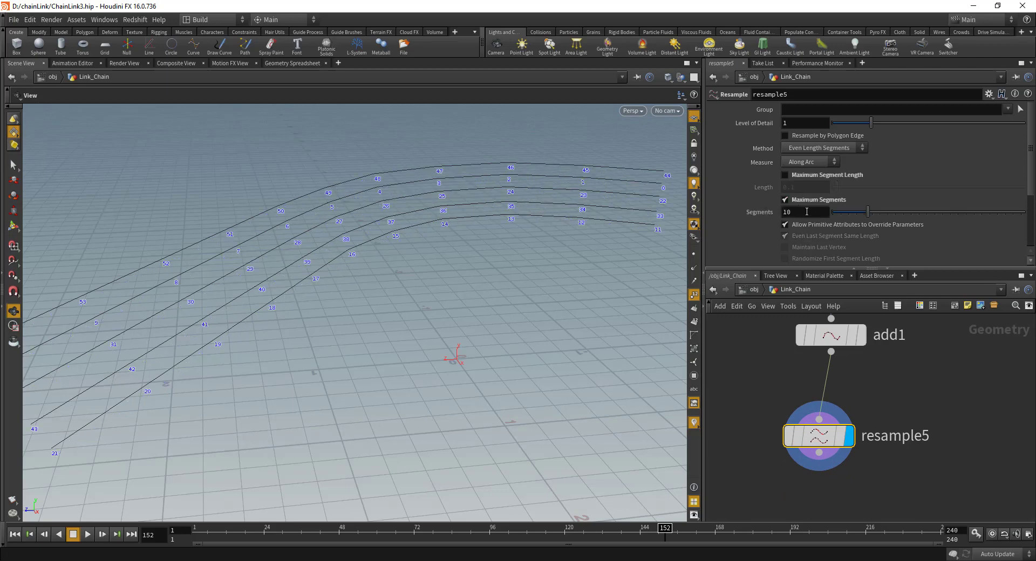
text(200)
key(Return)
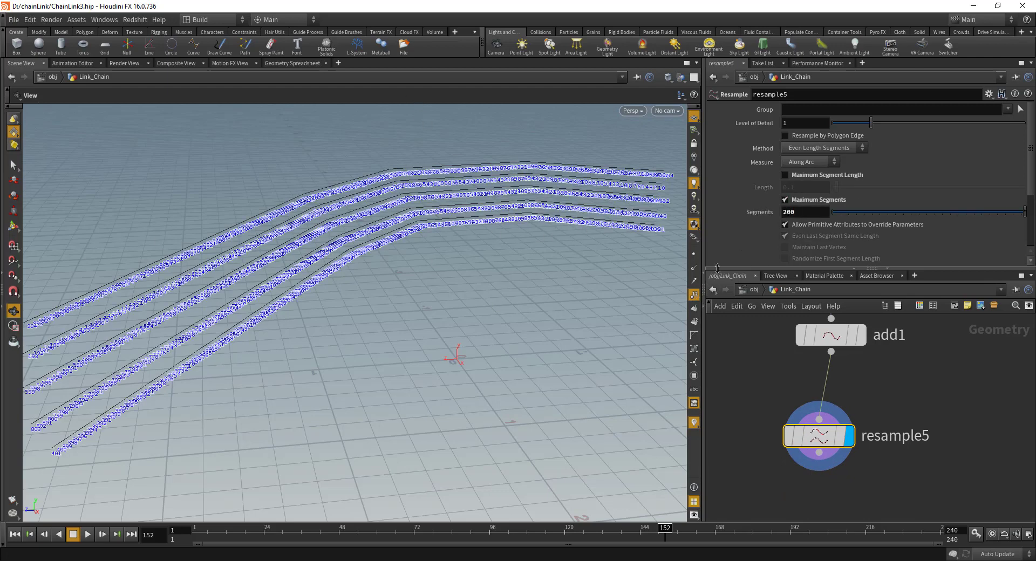
Step: Turn off point numbers in the viewport and frame the resampled wires
click(694, 296)
click(694, 255)
click(694, 255)
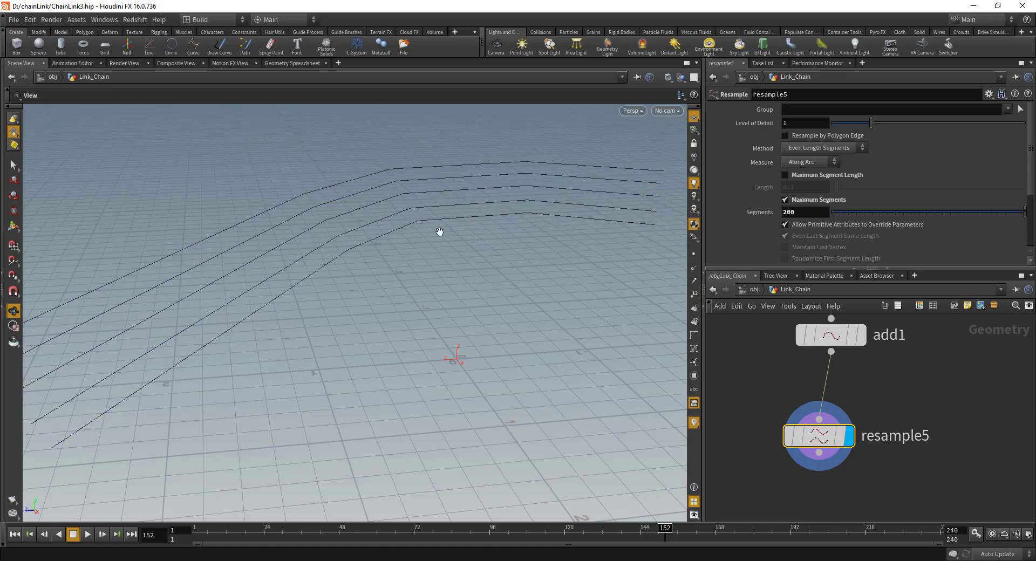
right_drag(440, 232, 387, 286)
middle_drag(387, 287, 474, 254)
Step: Add an Attribute Wrangle below resample5, connected to its output, and display it
middle_drag(970, 386, 986, 338)
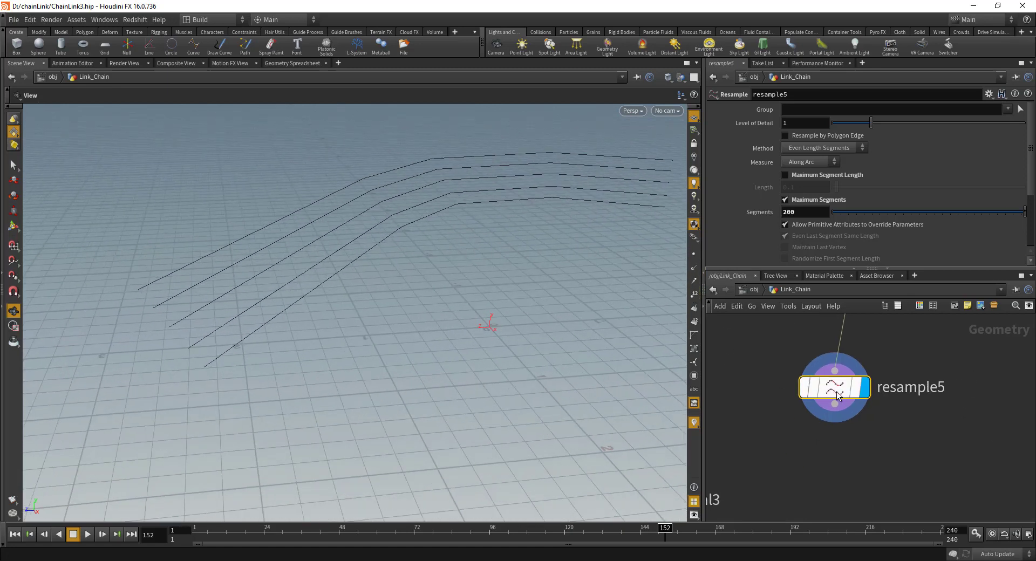
drag(838, 396, 845, 383)
click(841, 389)
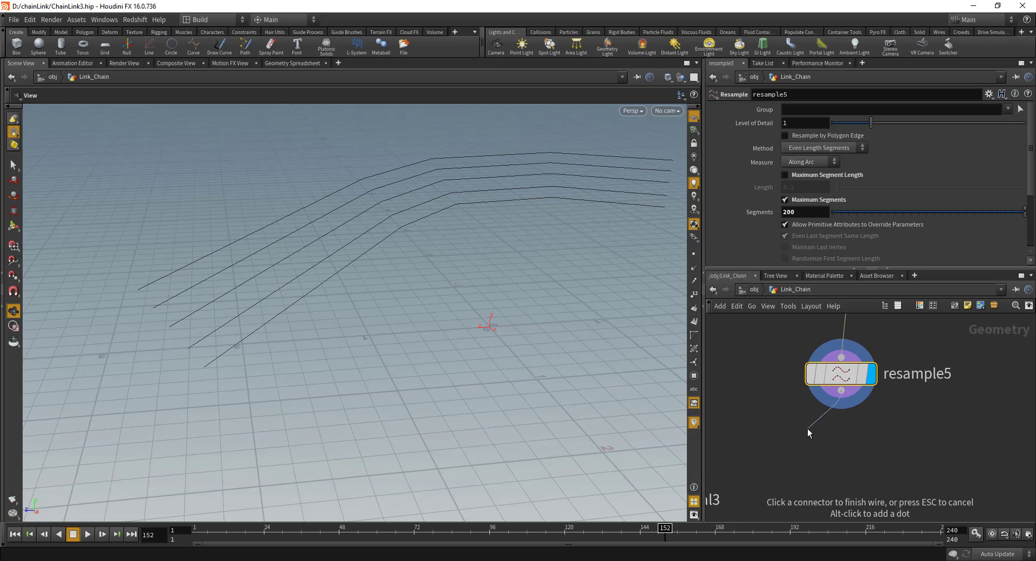
click(806, 428)
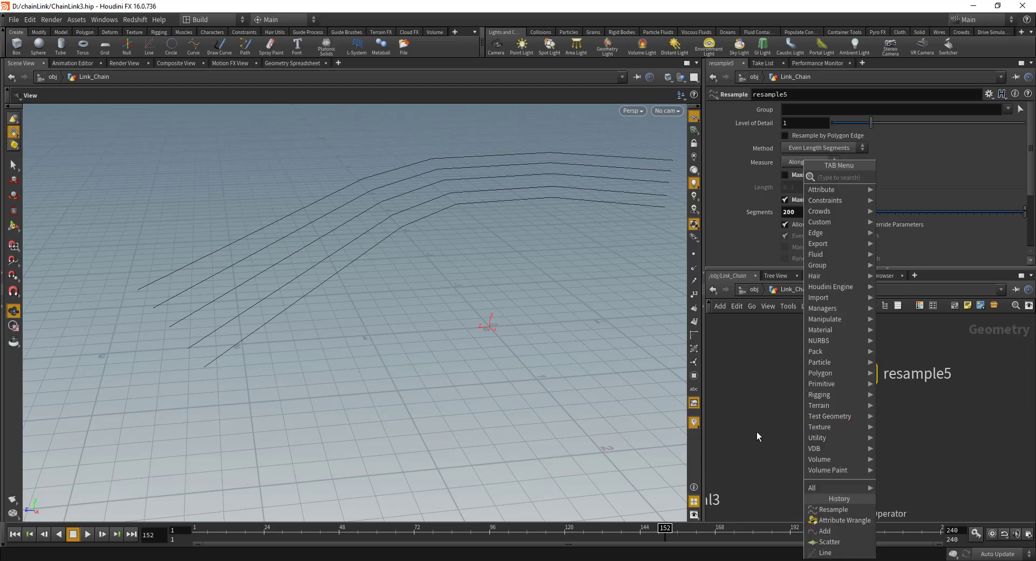
text(wr)
key(Return)
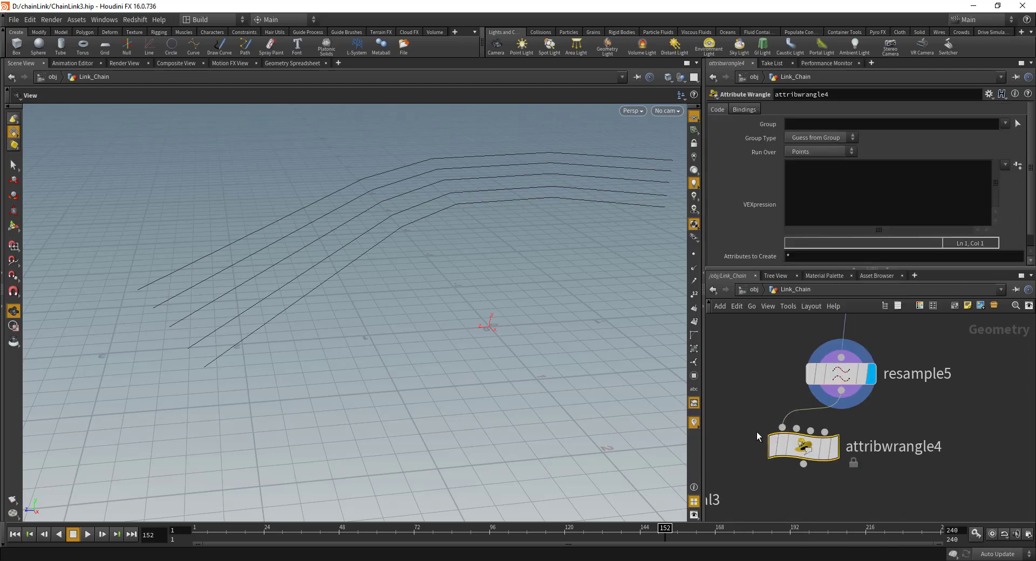
mouse_move(819, 456)
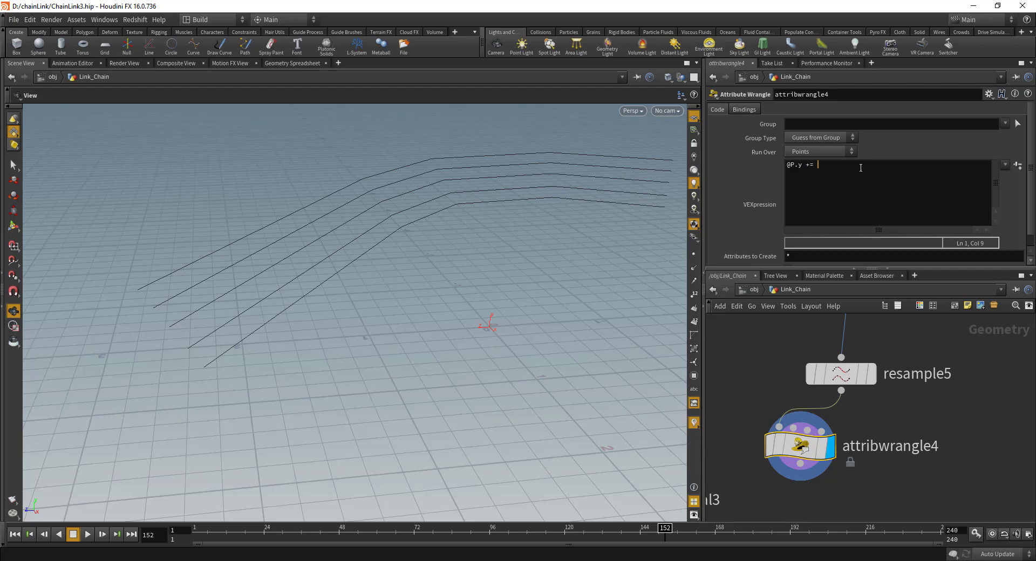
text(inc)
text((@ptnum)
text(os)
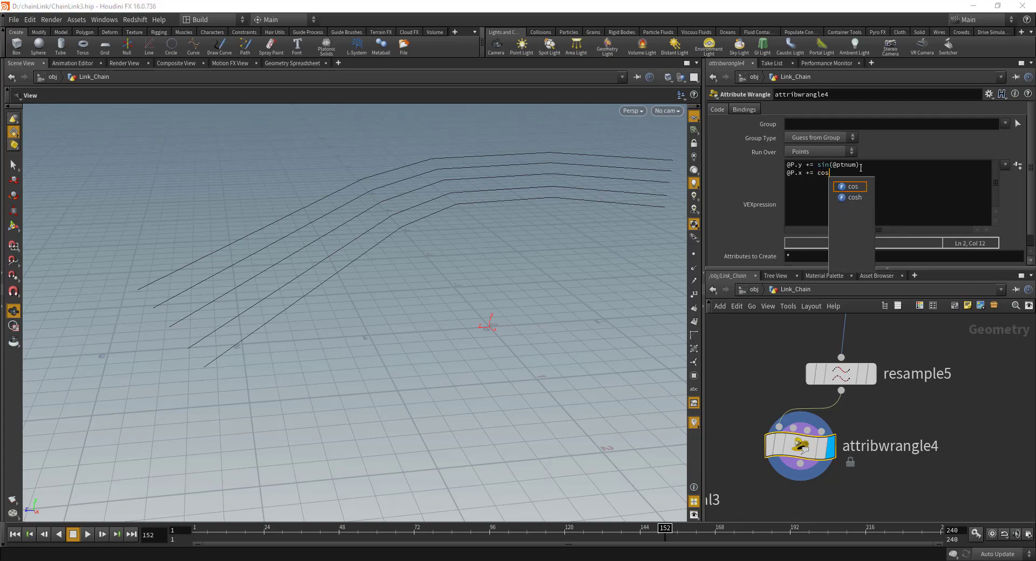
text(())
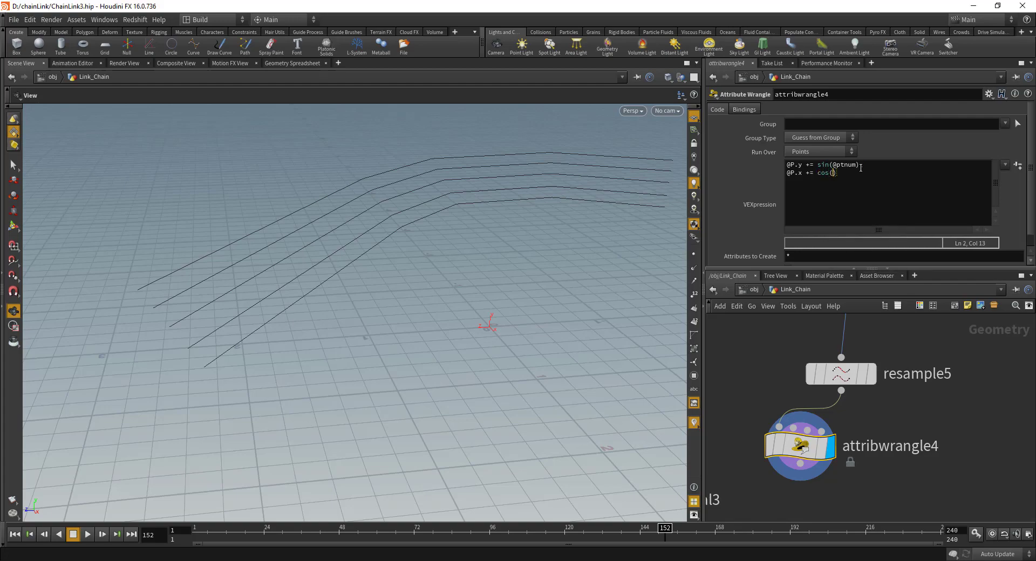
text(@ptnum);)
Step: Multiply both the sine and cosine offsets in attribwrangle4 by .005
drag(479, 255, 812, 203)
key(ctrl+a)
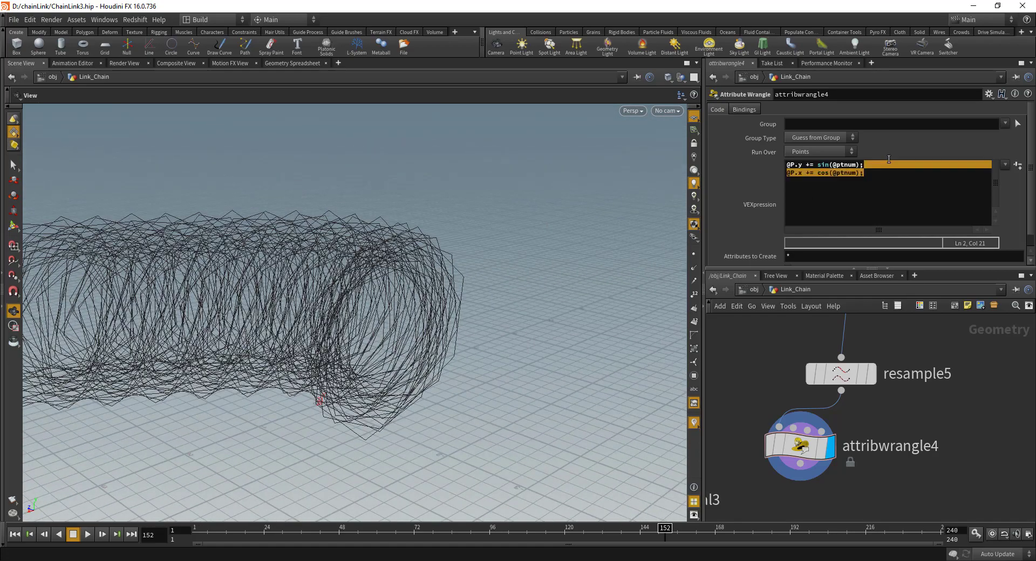
key(Left)
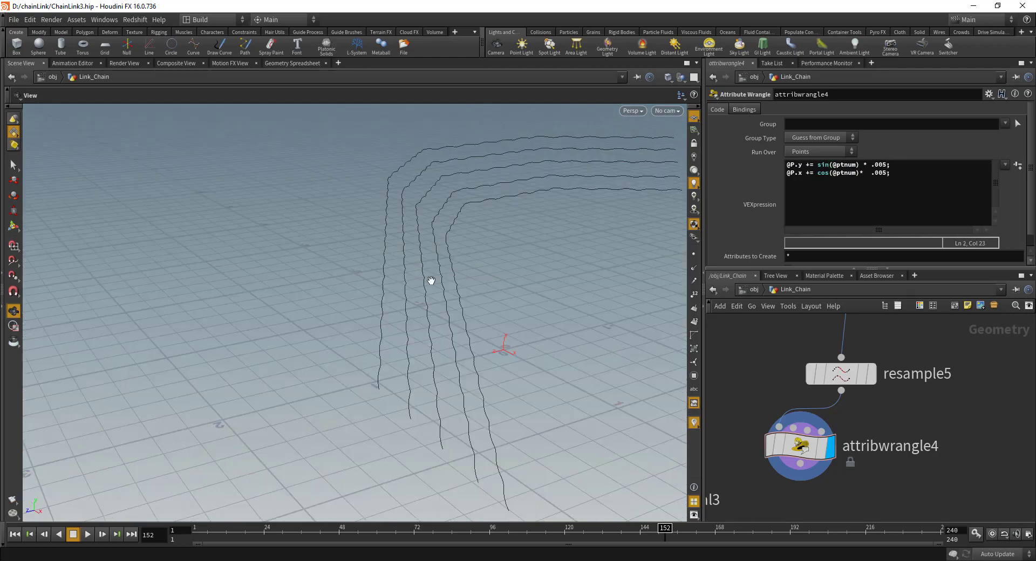
mouse_move(430, 282)
mouse_down()
mouse_move(423, 275)
mouse_move(500, 296)
mouse_move(386, 290)
mouse_move(433, 262)
mouse_move(388, 289)
mouse_move(419, 290)
mouse_move(340, 295)
mouse_move(324, 324)
mouse_move(366, 318)
mouse_up()
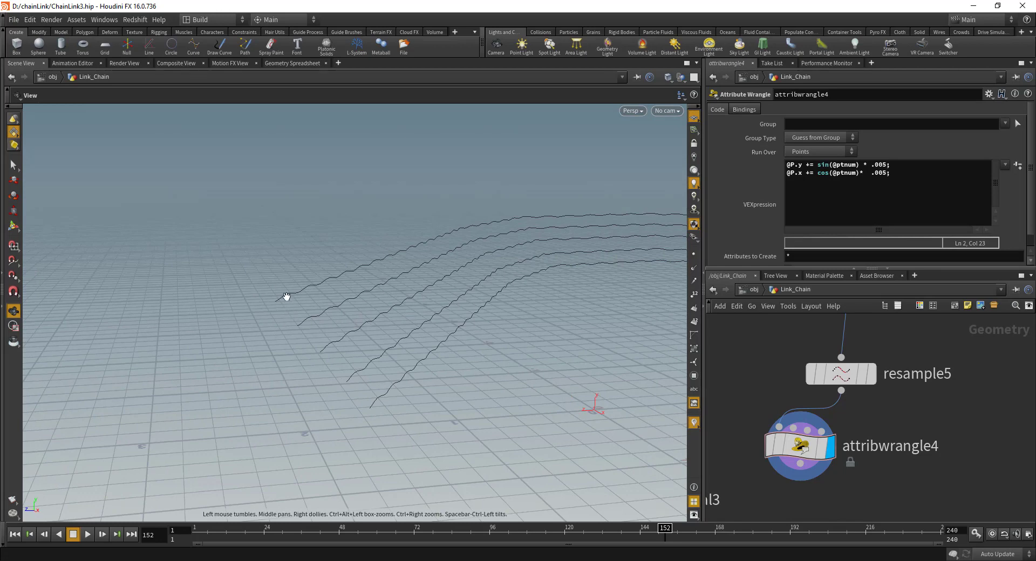
Step: Duplicate attribwrangle4 beside the original as a second branch of resample5 and display the copy
middle_drag(851, 435, 819, 390)
middle_drag(816, 449, 757, 460)
alt+drag(716, 421, 851, 423)
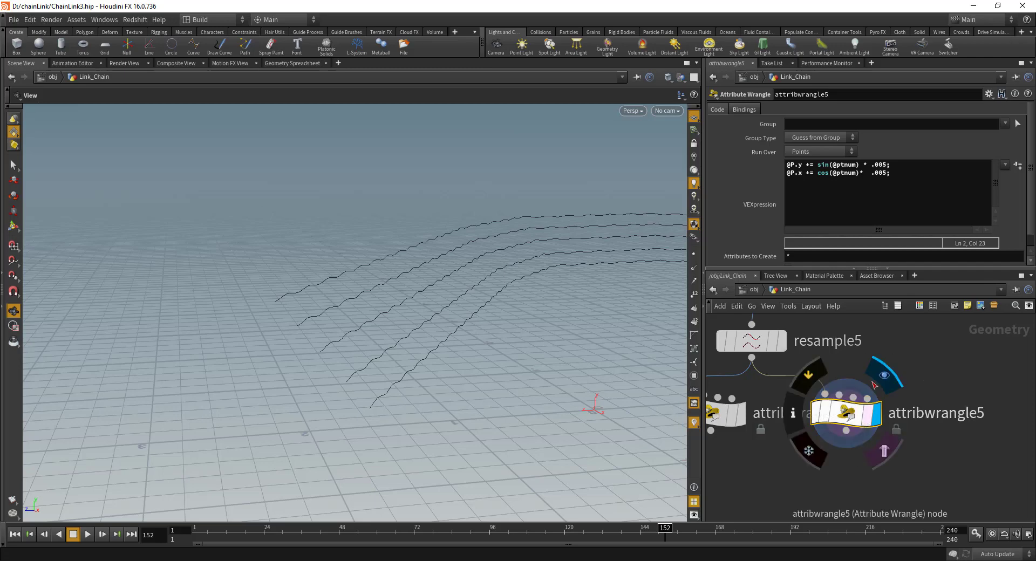
drag(860, 168, 837, 210)
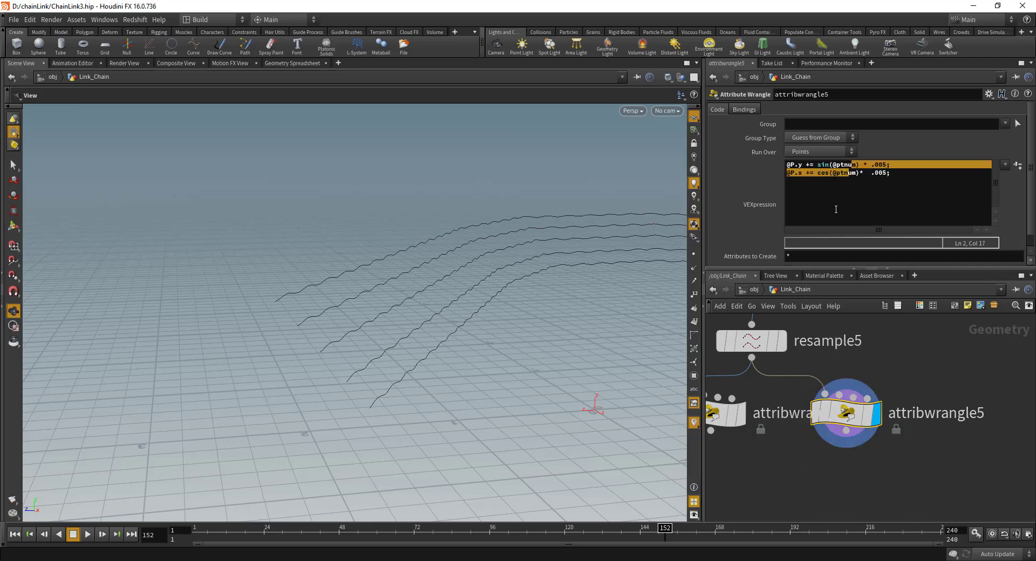
key(Left)
text(+ 2)
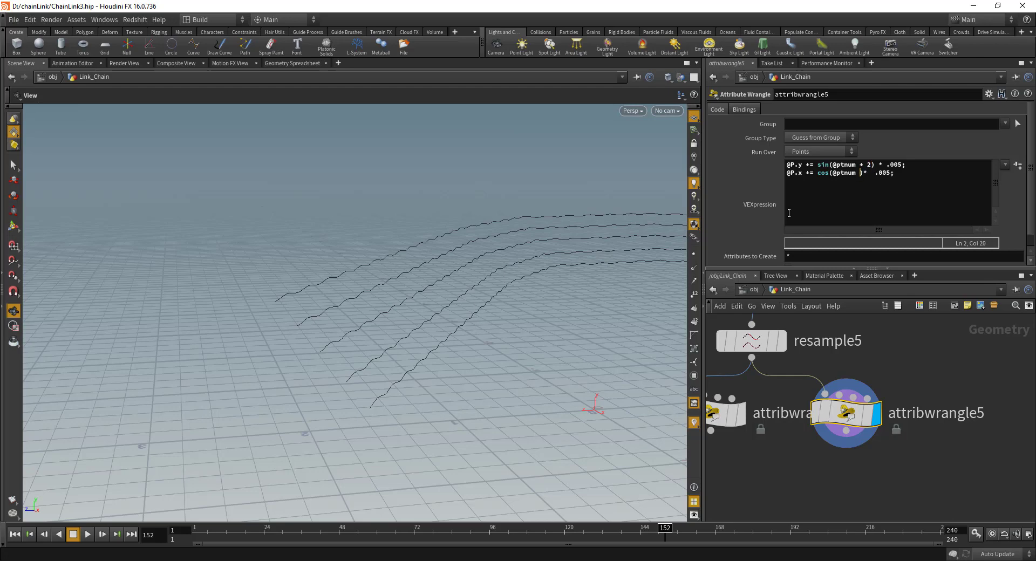
text( + 2)
Step: Add a Merge node below the two wrangles, connect attribwrangle4 and attribwrangle5 to it, and display the merge
middle_drag(777, 490, 801, 439)
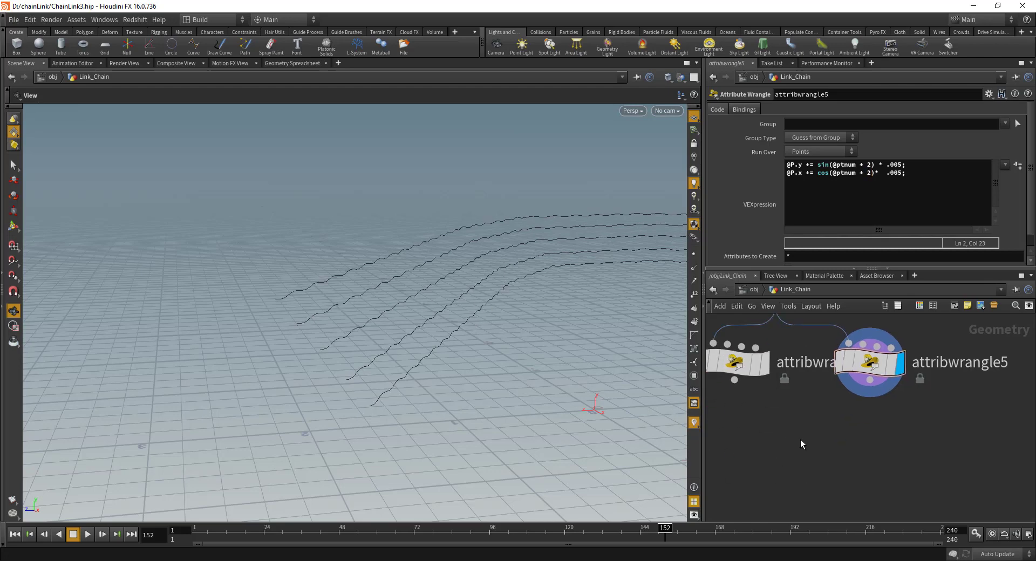
key(Tab)
text(merge)
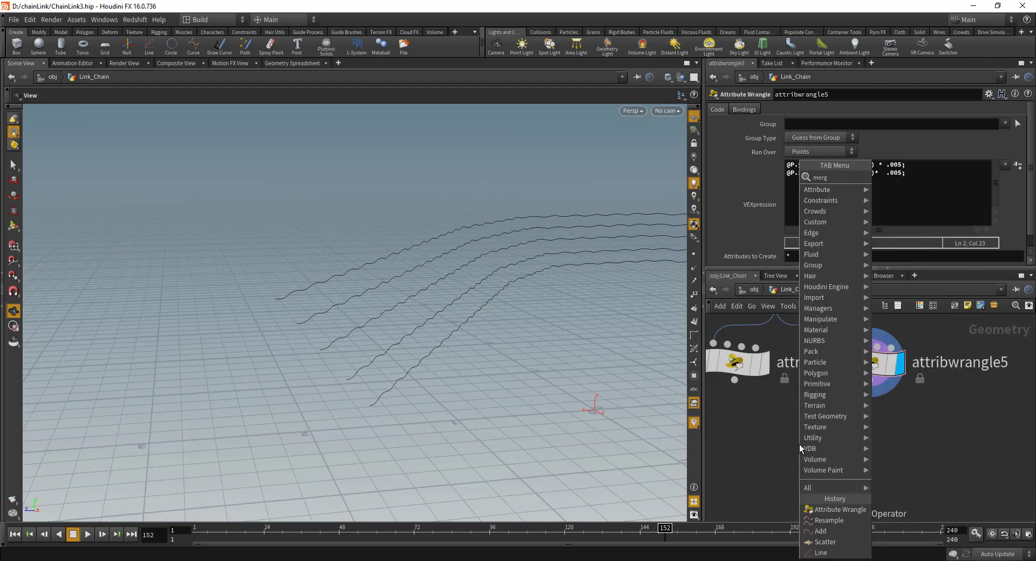
key(Return)
click(838, 465)
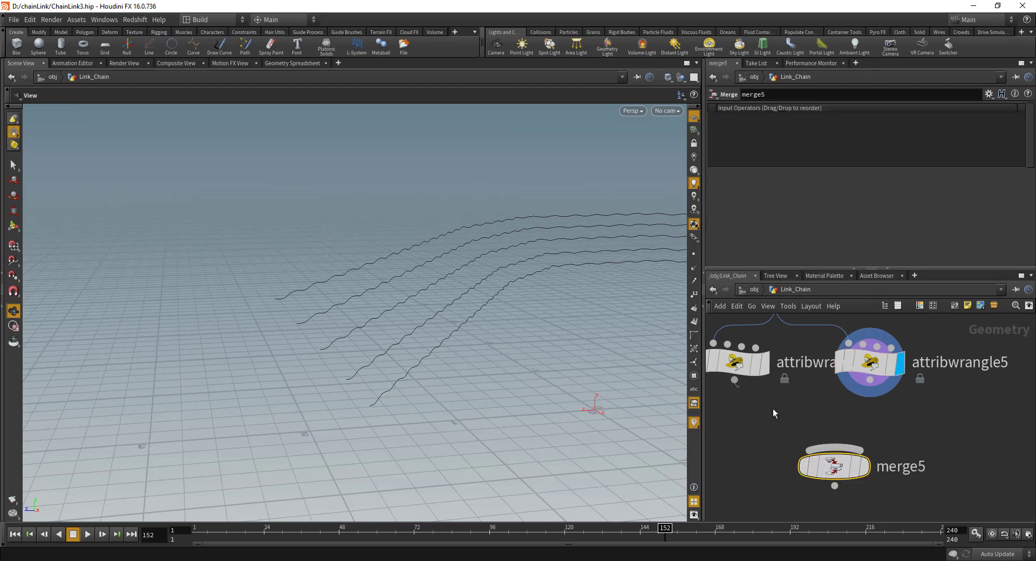
click(734, 380)
click(835, 446)
drag(870, 380, 850, 447)
middle_drag(883, 432, 892, 386)
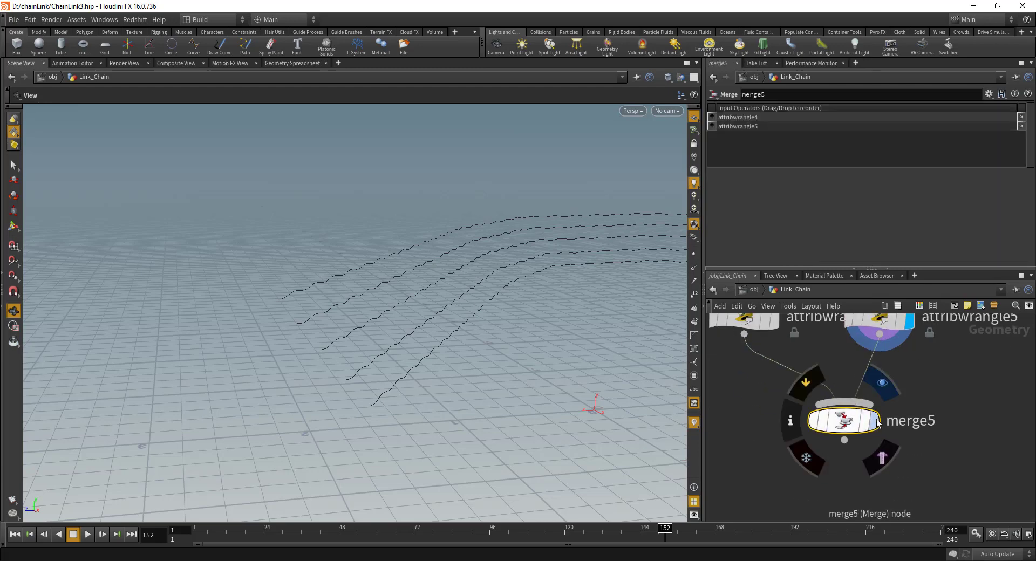
click(875, 420)
Step: Examine the merged wire strands from several angles to check how they twist around each other
drag(357, 302, 383, 296)
middle_drag(904, 390, 863, 394)
right_drag(538, 306, 428, 348)
middle_drag(428, 348, 383, 358)
middle_drag(876, 381, 840, 425)
drag(481, 255, 550, 306)
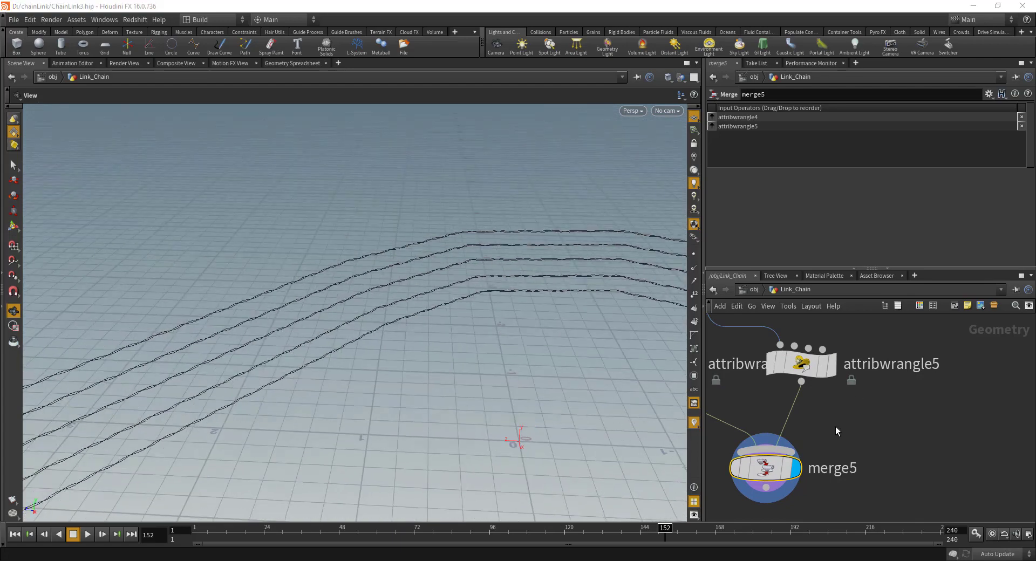
right_drag(377, 276, 237, 271)
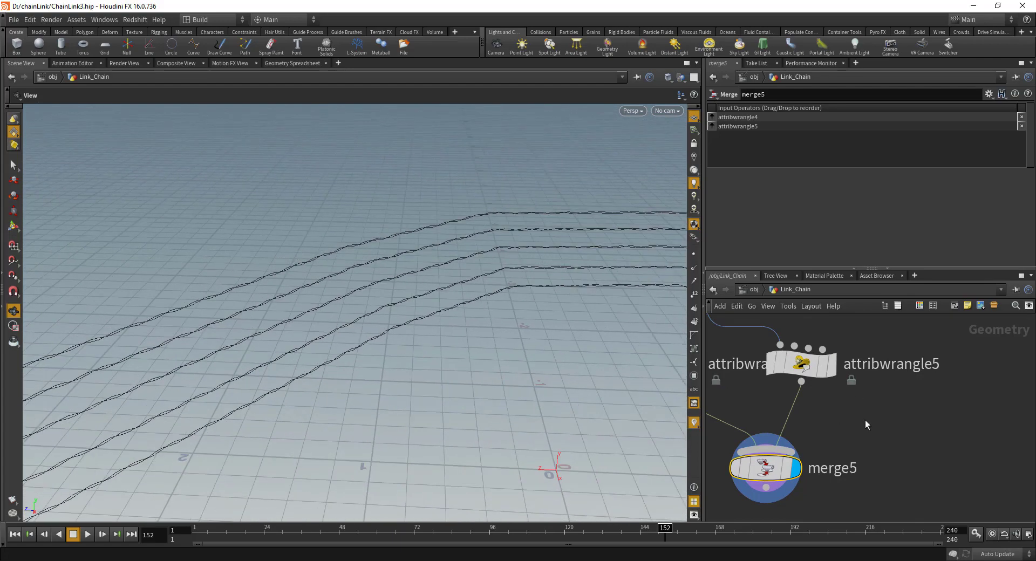
Step: Create a separate Line node in empty network space beside transform5 and set its points to 23
middle_drag(894, 360, 853, 450)
right_drag(900, 447, 857, 400)
middle_drag(853, 362, 822, 408)
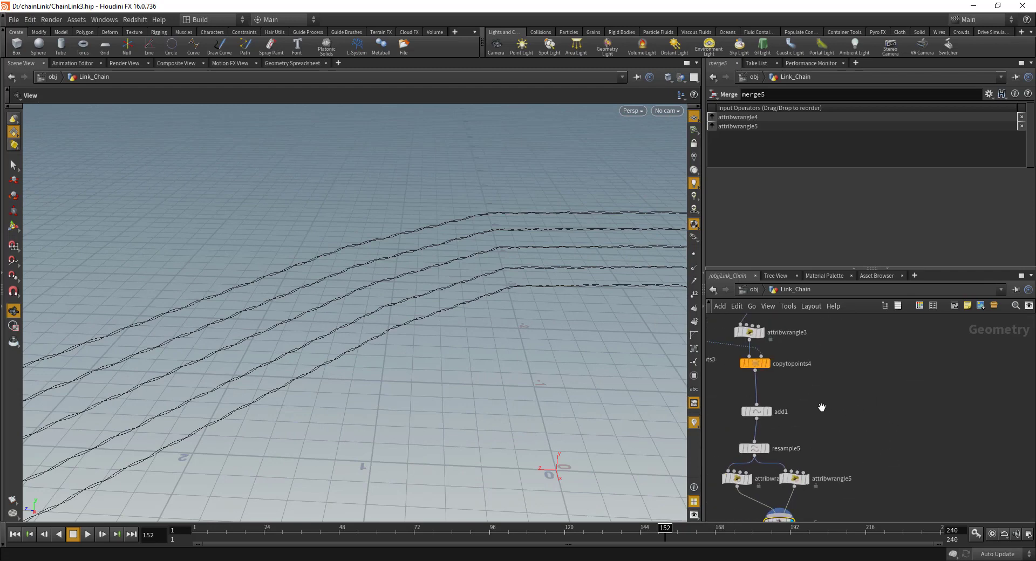
middle_drag(859, 339, 833, 426)
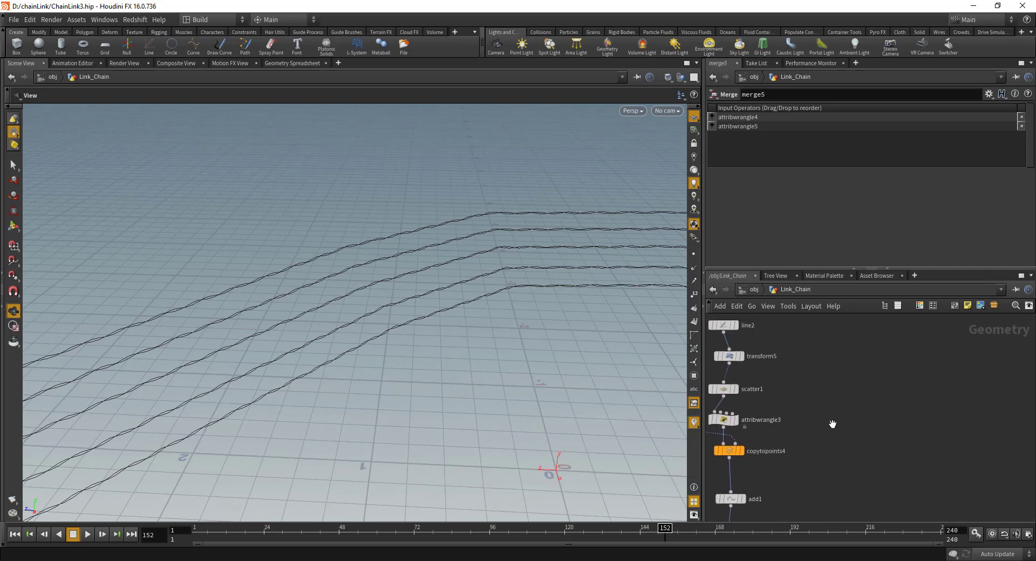
right_drag(833, 425, 886, 451)
middle_drag(886, 451, 889, 468)
key(Tab)
text(line)
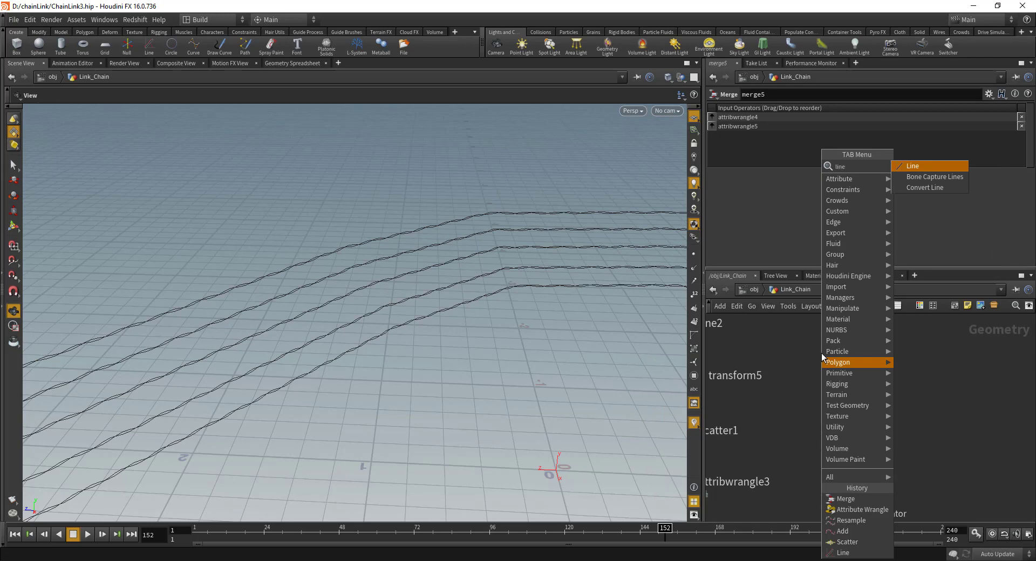
key(Return)
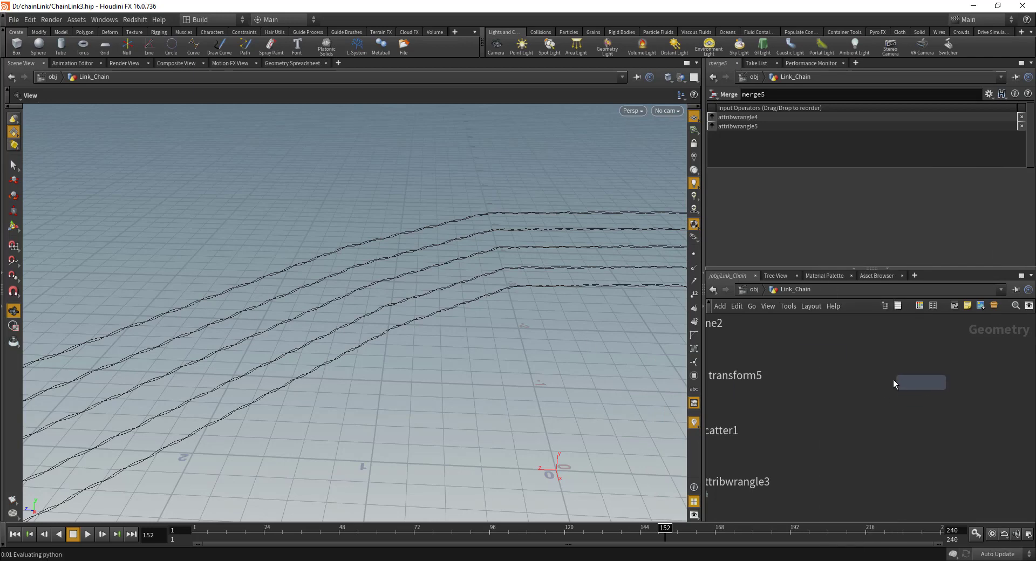
click(893, 380)
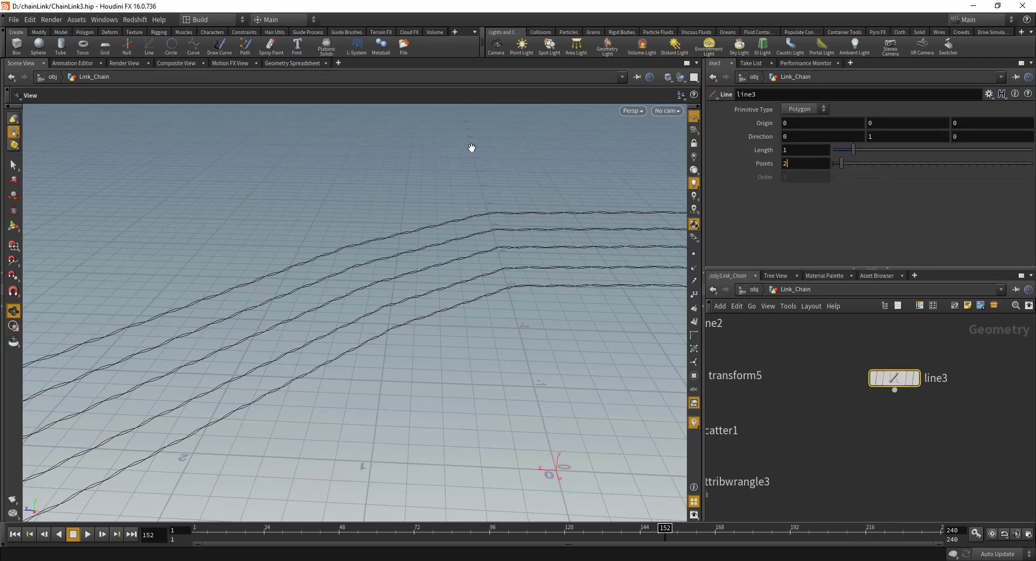
text(3)
key(Return)
drag(901, 378, 871, 366)
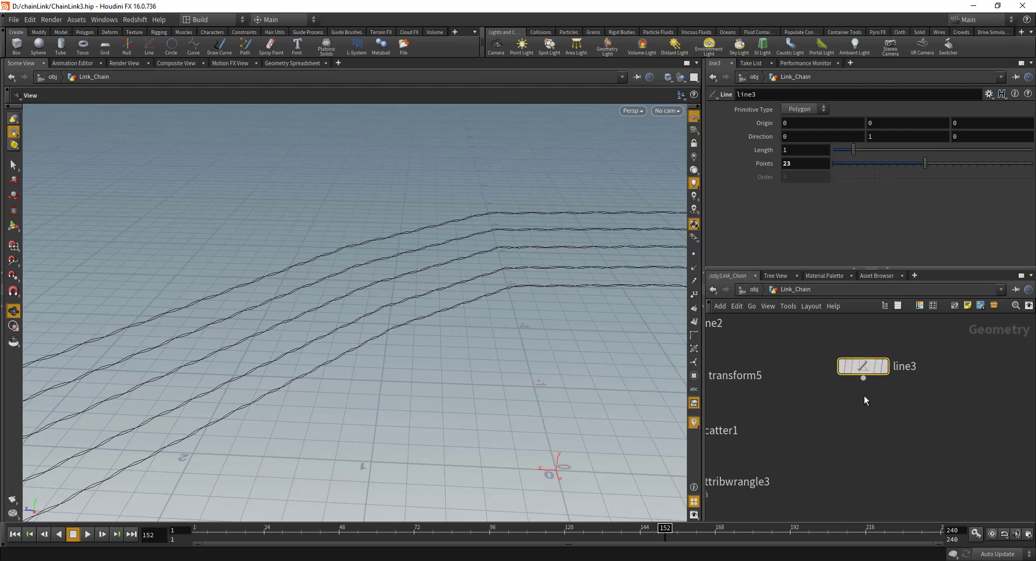
key(Tab)
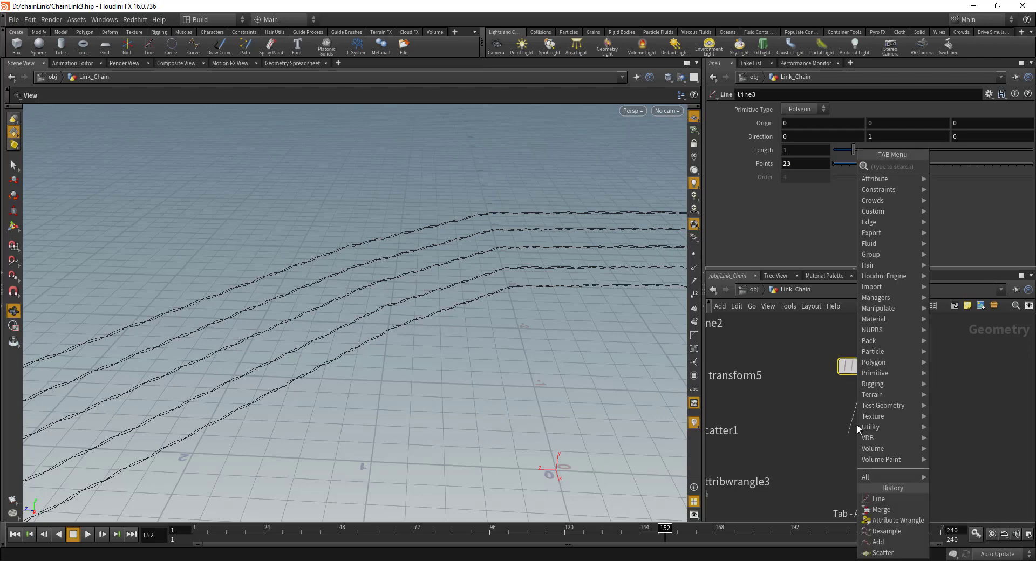
text(wr)
key(Return)
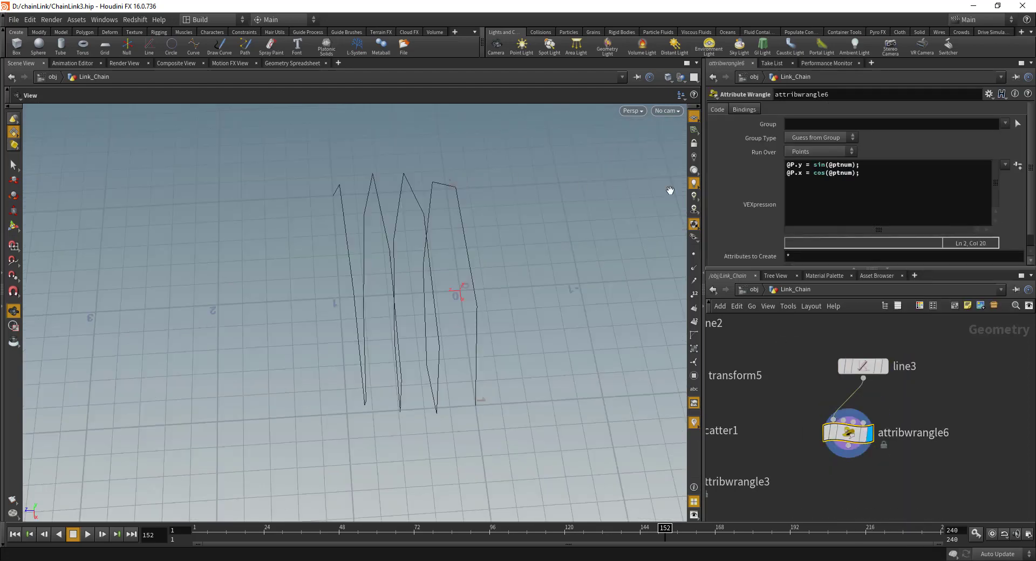
drag(416, 248, 255, 253)
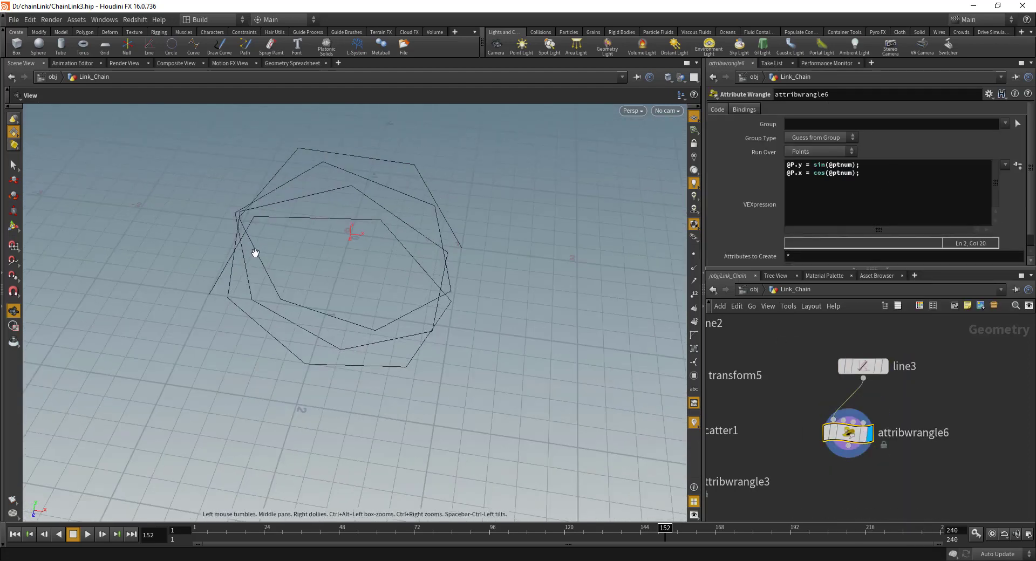
drag(440, 298, 388, 300)
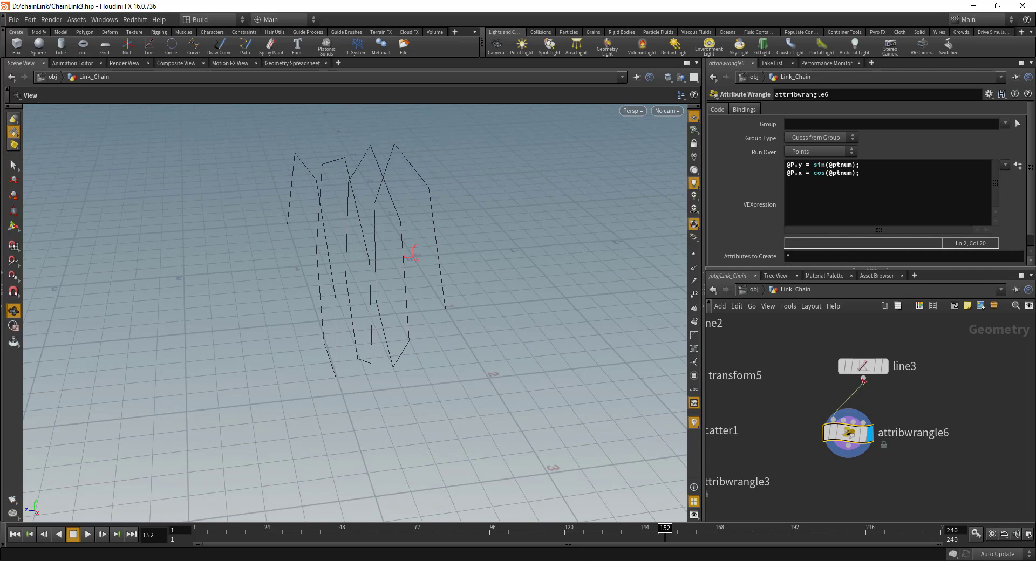
drag(359, 185, 402, 227)
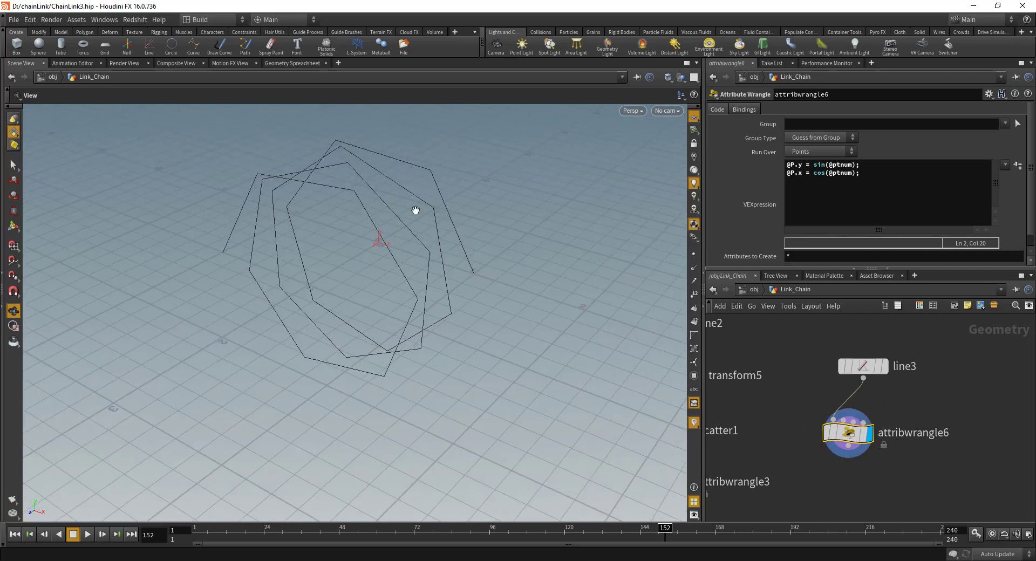
drag(401, 265, 242, 285)
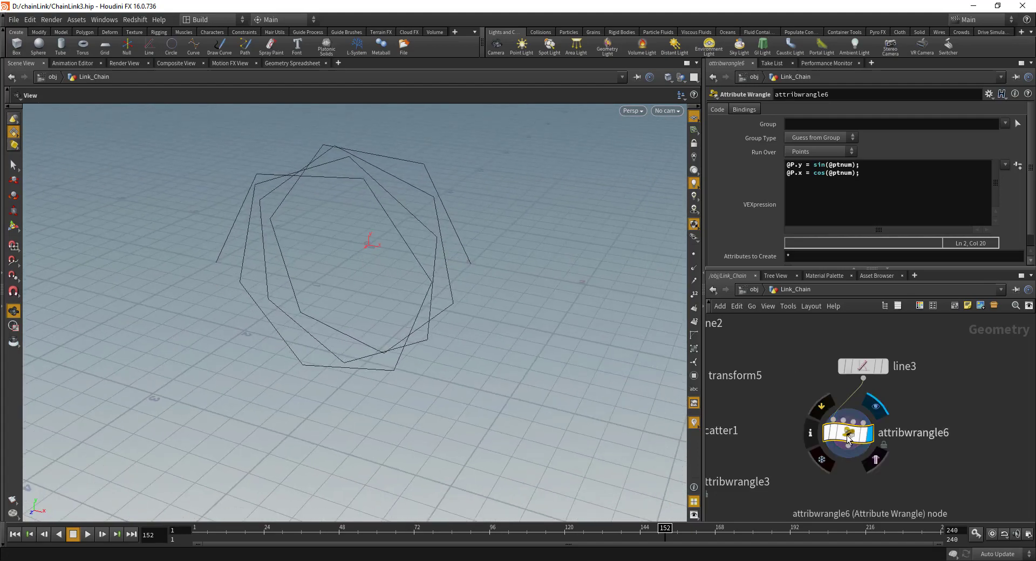
Step: Show the spiral's points, then scale its two end points outward by about 1.77 with an Edit operation
click(13, 165)
key(shift+p)
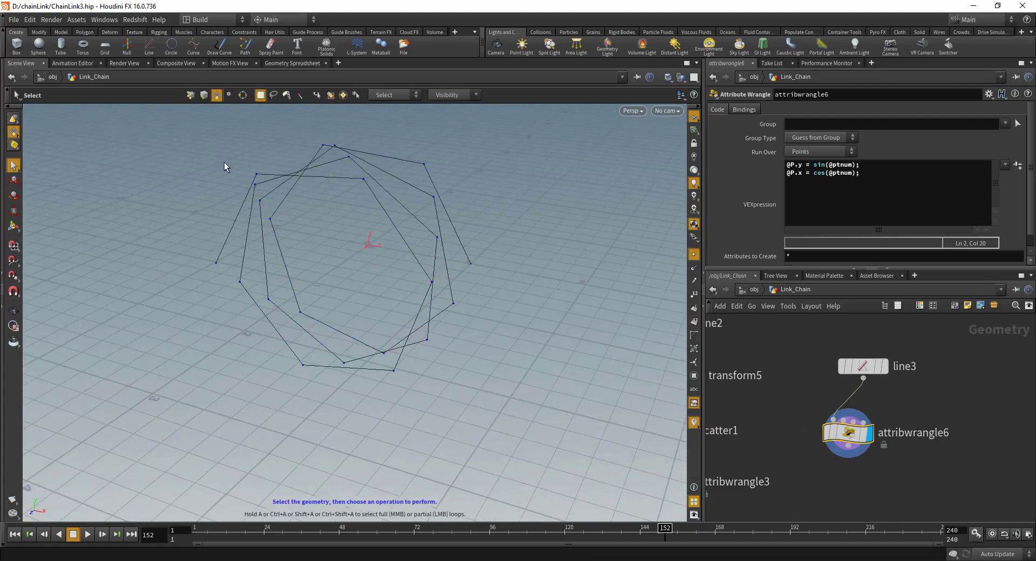
click(13, 180)
drag(184, 257, 227, 288)
shift+click(472, 264)
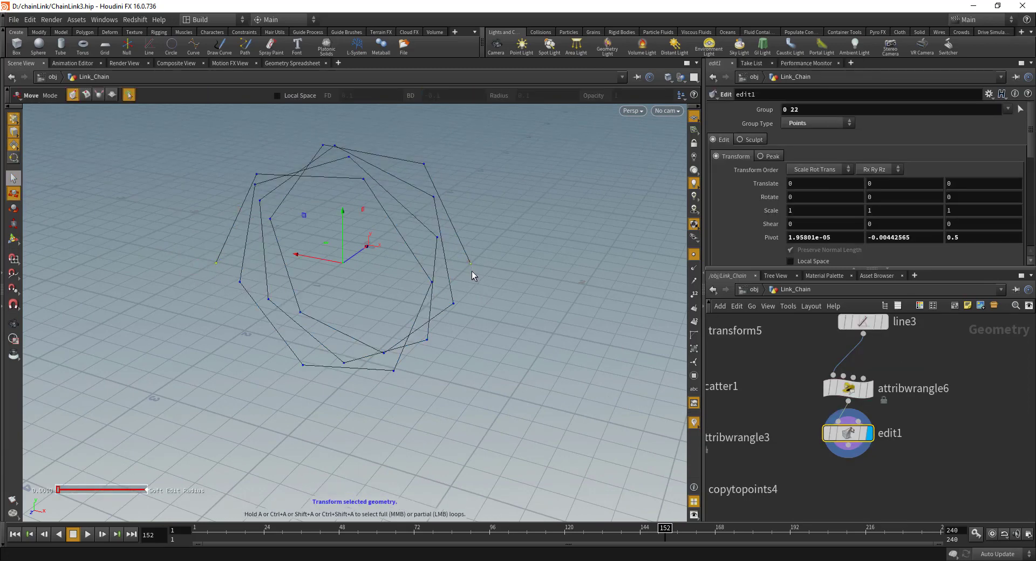
key(r)
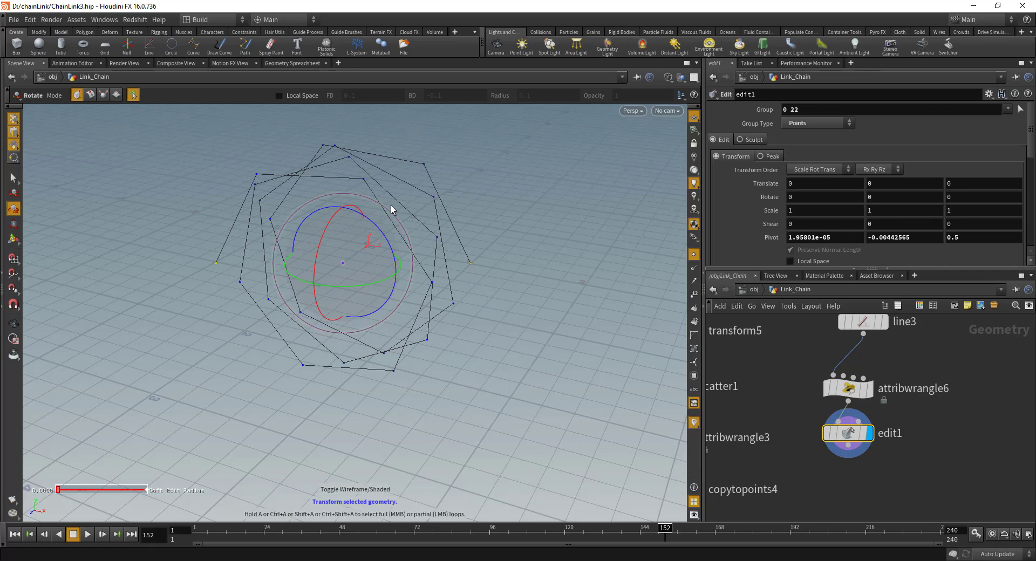
key(e)
drag(376, 238, 384, 201)
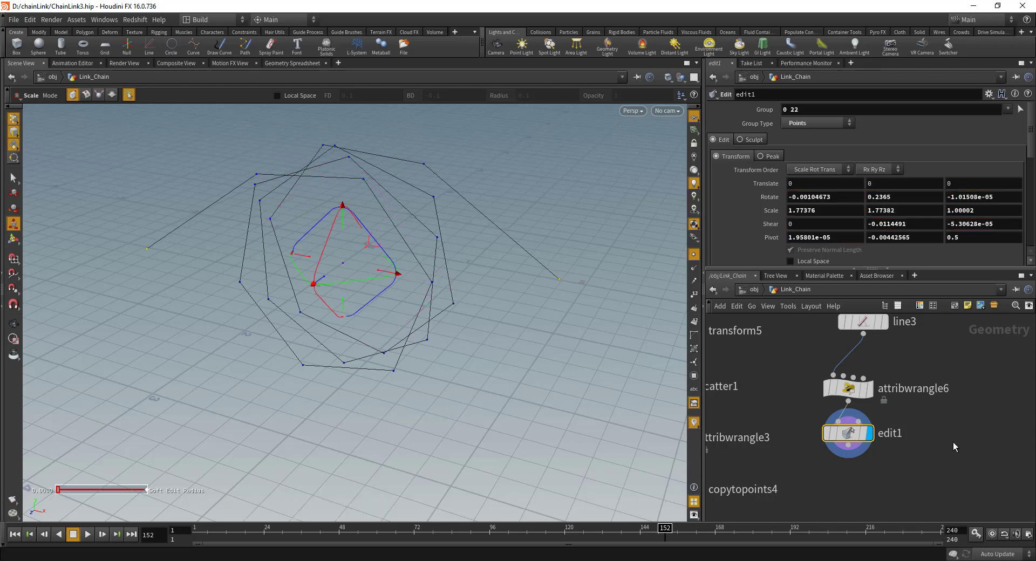
Step: Move edit1 aside, add a displayed Transform node fed by it, and set its Z rotation to 180
middle_drag(858, 457, 875, 416)
drag(867, 389, 828, 396)
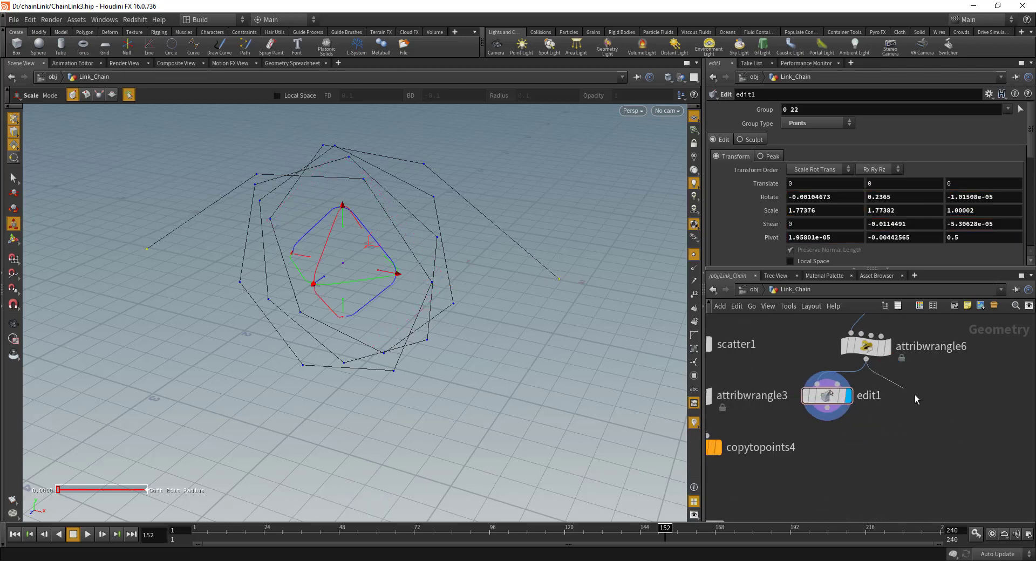
key(Tab)
text(tran)
key(Return)
key(Return)
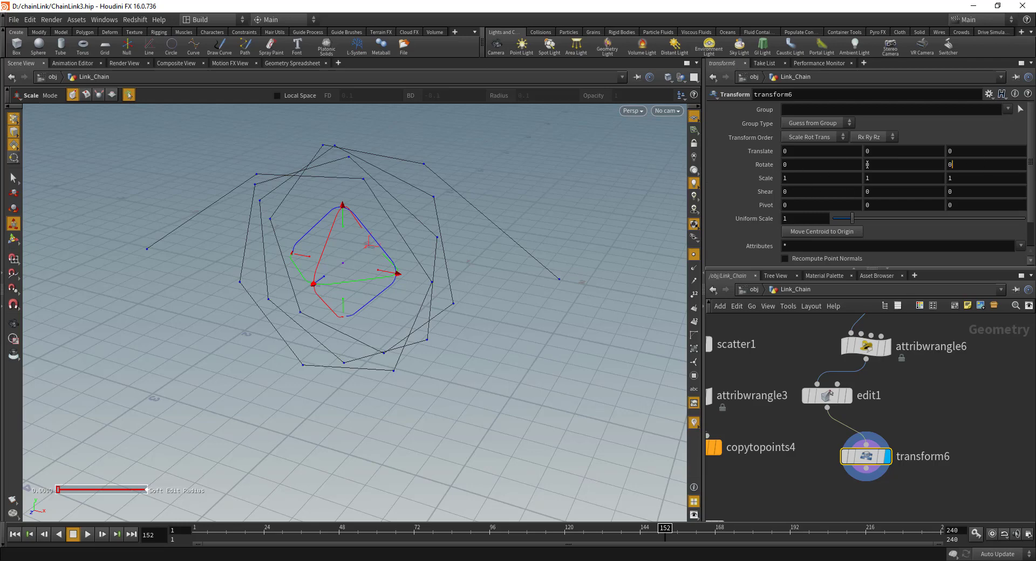
text(180)
key(Return)
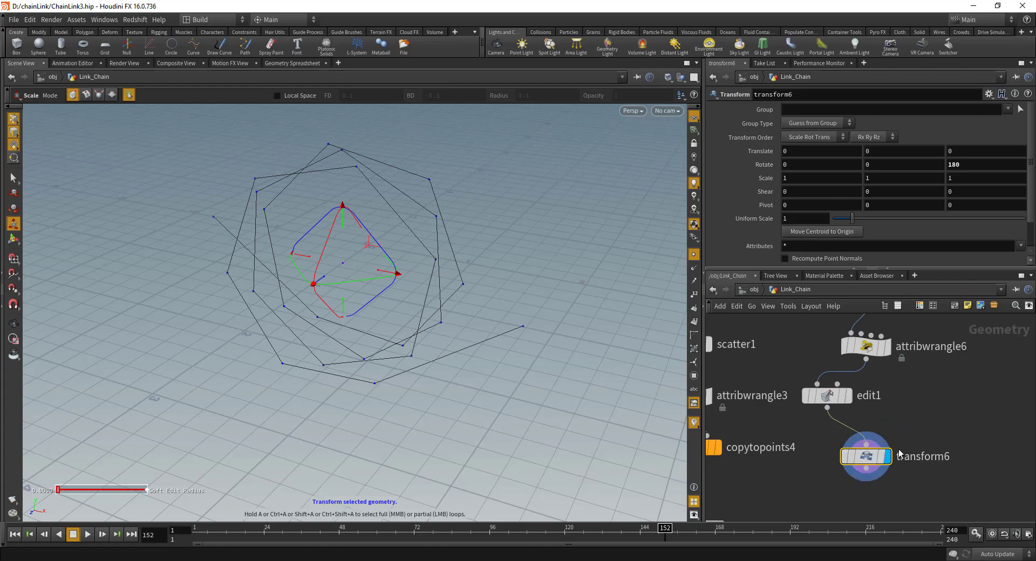
Step: Merge edit1 and transform6 in a new Merge node and display the two spirals together
drag(871, 463, 898, 453)
key(Tab)
text(mer)
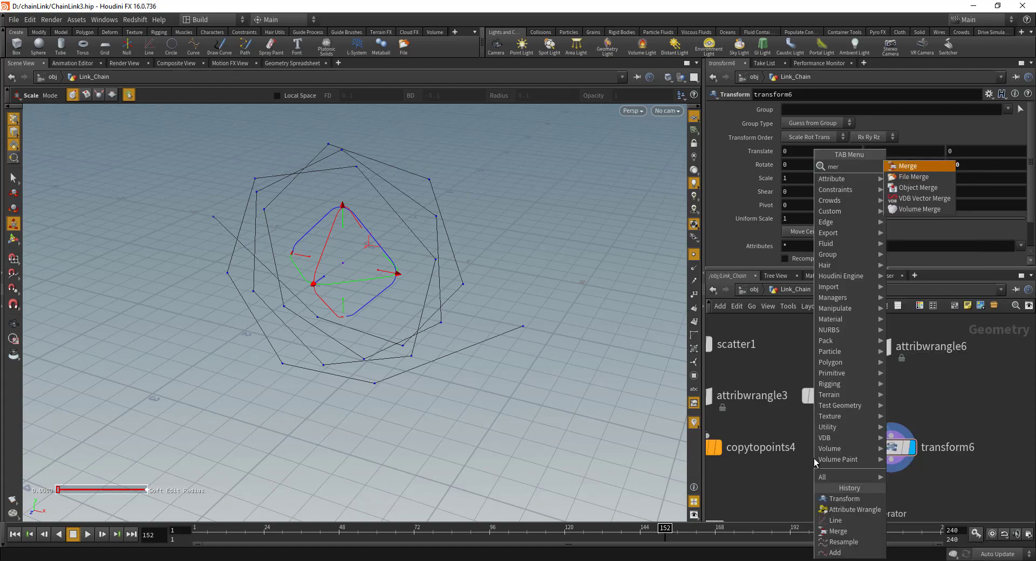
key(Return)
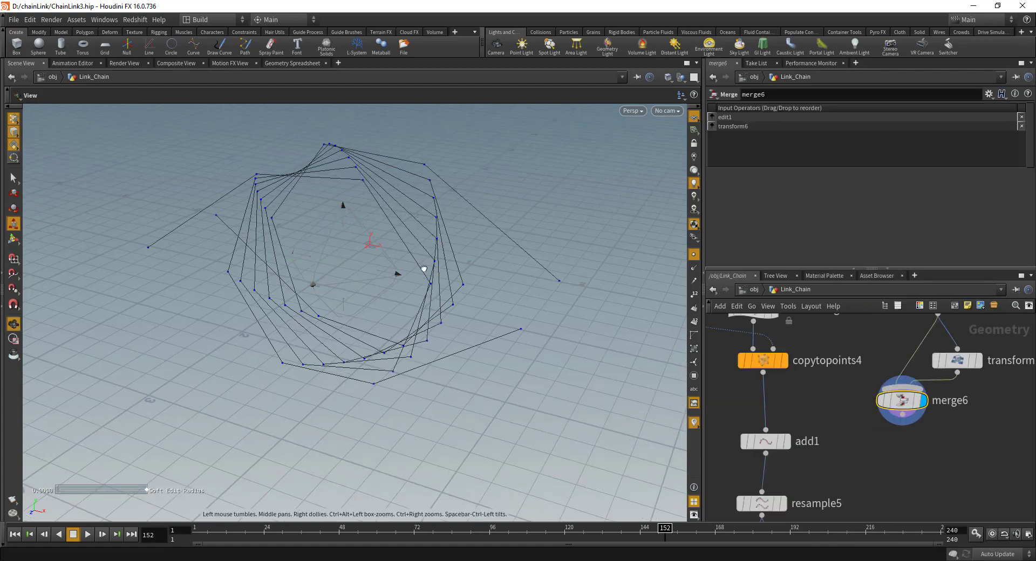
alt+drag(423, 270, 290, 246)
key(e)
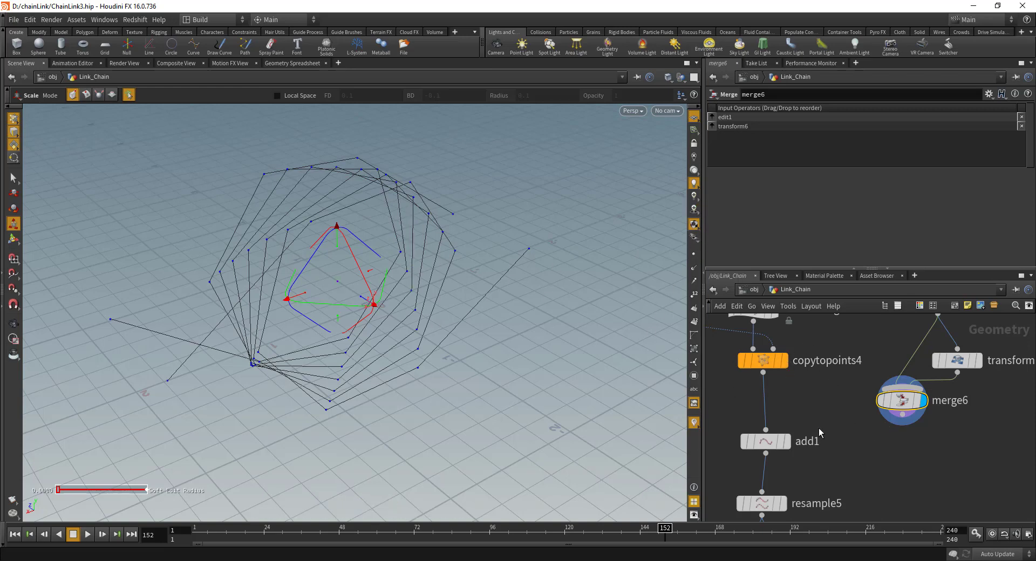
Step: Select attribwrangle5 in the wire branch and display its output
middle_drag(818, 429, 811, 292)
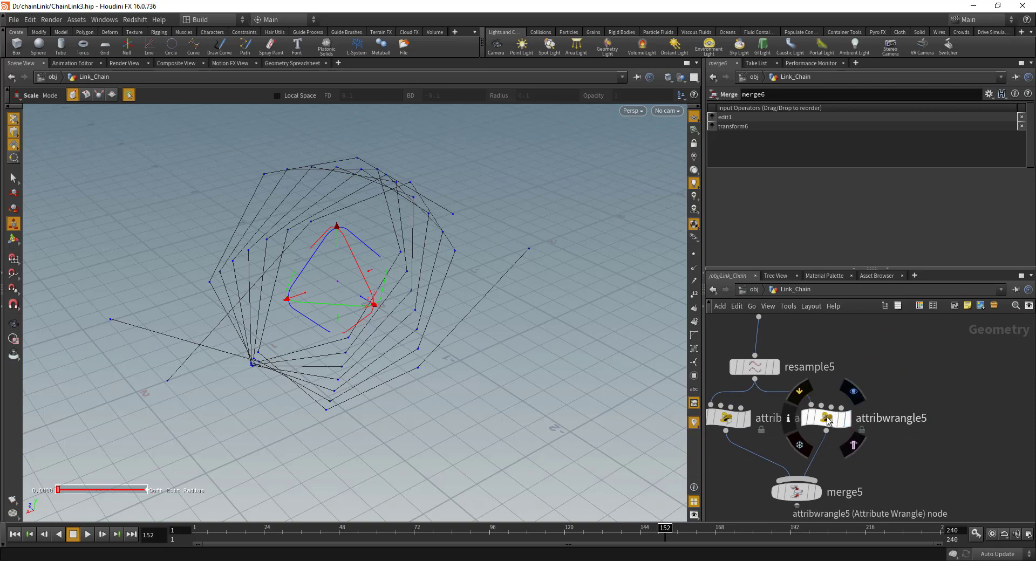
click(829, 421)
click(847, 419)
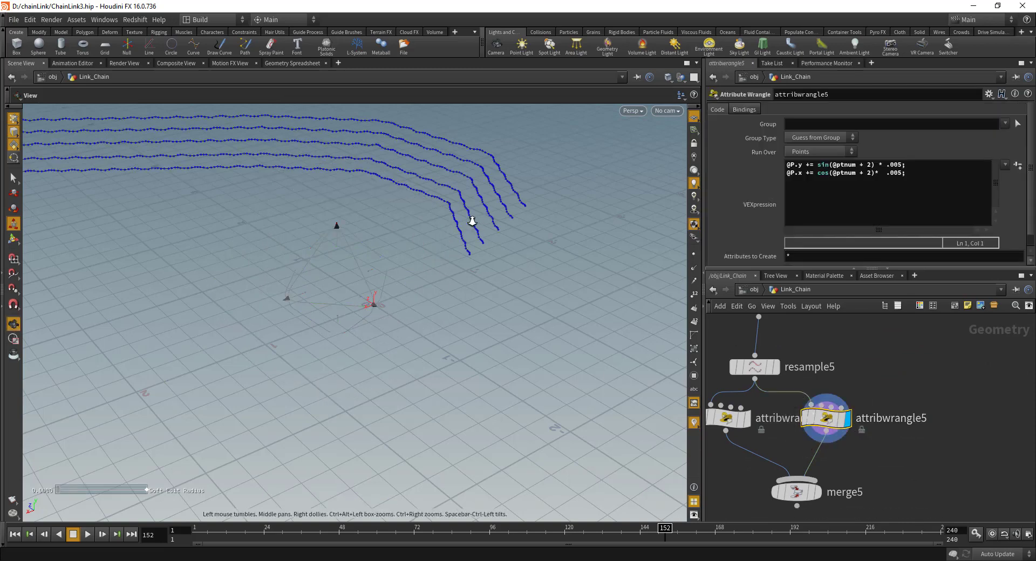
drag(472, 221, 403, 225)
Step: Add a Copy Stamp node below attribwrangle5, with the wrangle's output connected to its first input
middle_drag(815, 355, 847, 429)
scroll(846, 414, up, 3)
drag(805, 362, 872, 425)
middle_drag(860, 516, 867, 382)
mouse_move(801, 431)
middle_down()
mouse_move(850, 429)
mouse_move(843, 445)
mouse_move(795, 439)
middle_up()
click(779, 403)
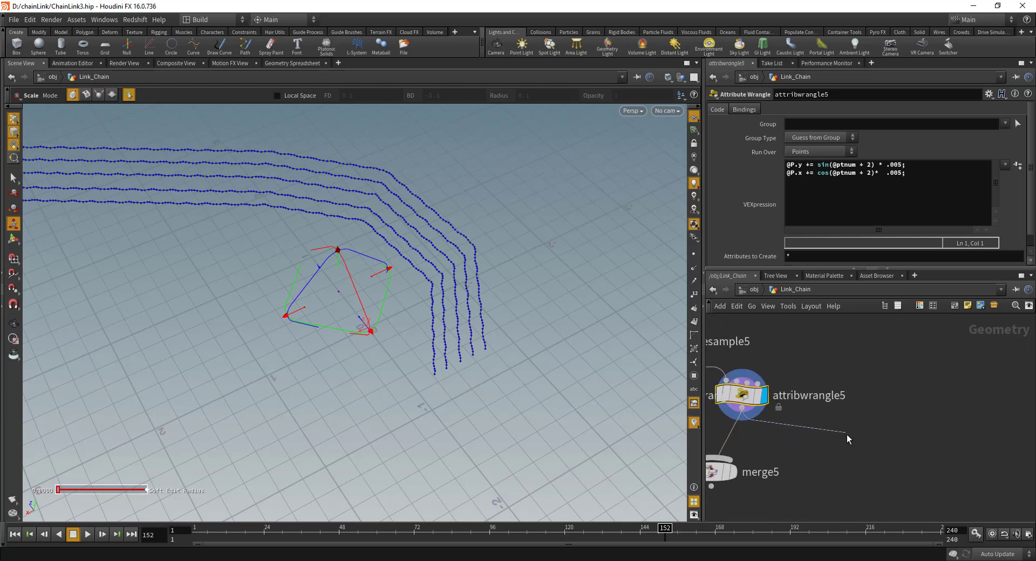
click(847, 435)
text(cop)
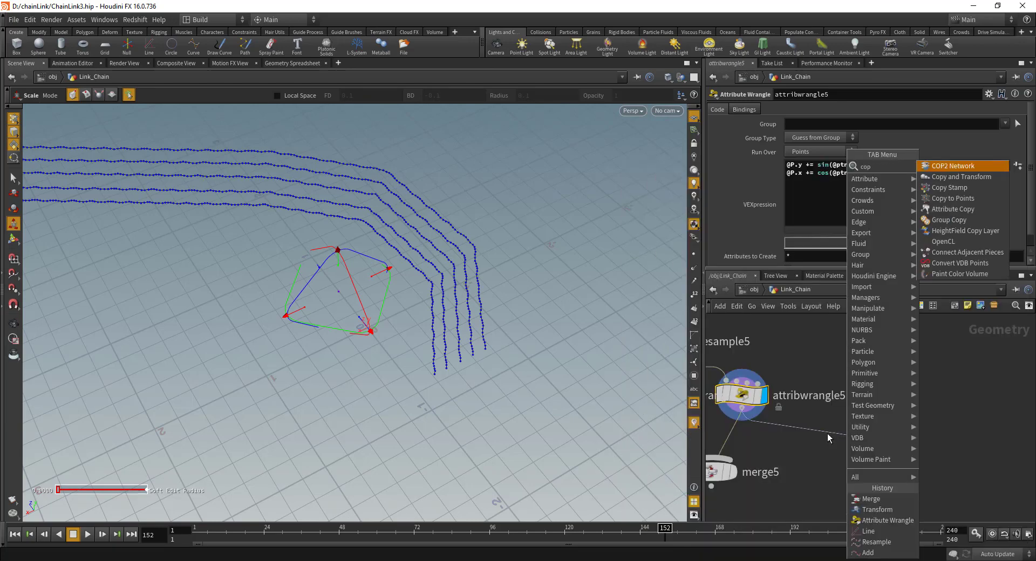
key(Down)
key(Down)
key(Return)
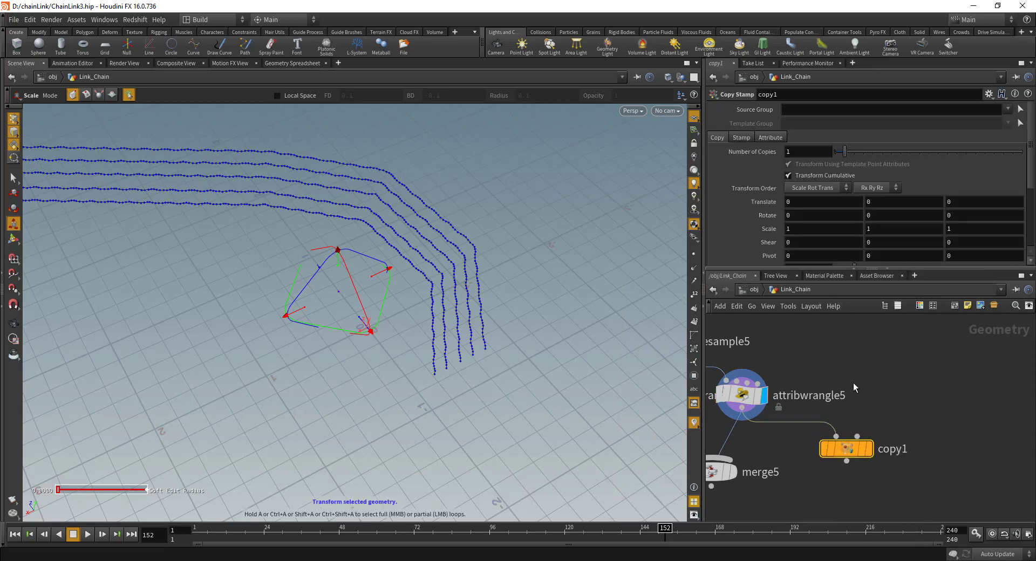
Step: Connect merge6 to the Copy Stamp's first input and attribwrangle5 to its second input, and display the copied result
middle_drag(854, 383, 842, 447)
click(825, 500)
click(920, 391)
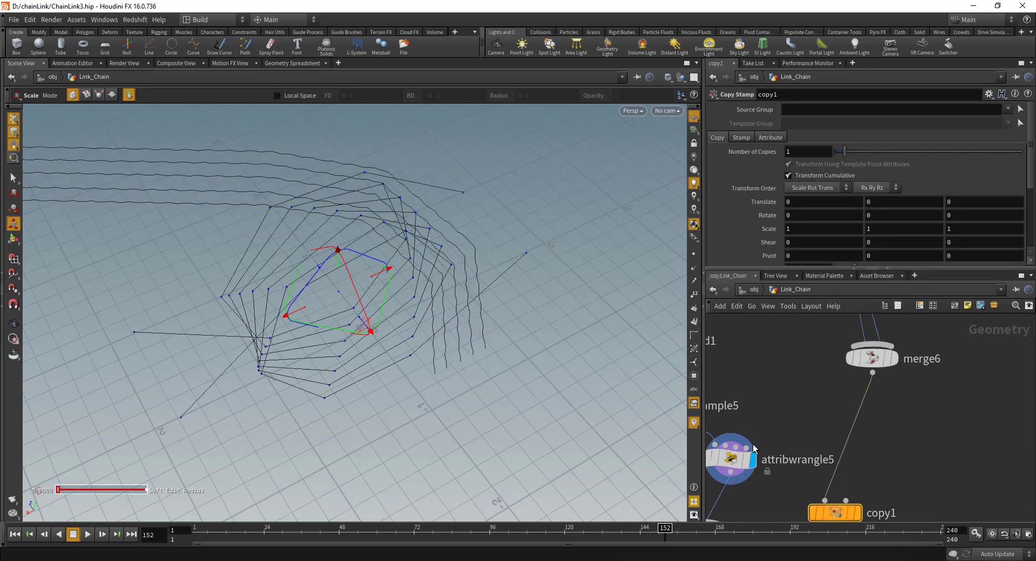
click(731, 473)
click(845, 501)
middle_drag(881, 457, 886, 376)
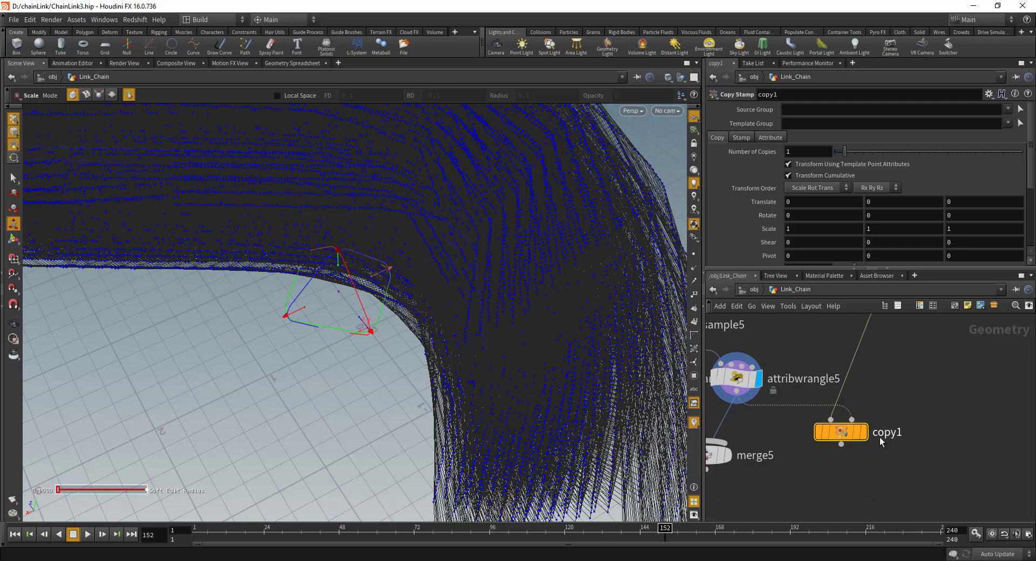
click(865, 433)
alt+right_drag(484, 282, 379, 319)
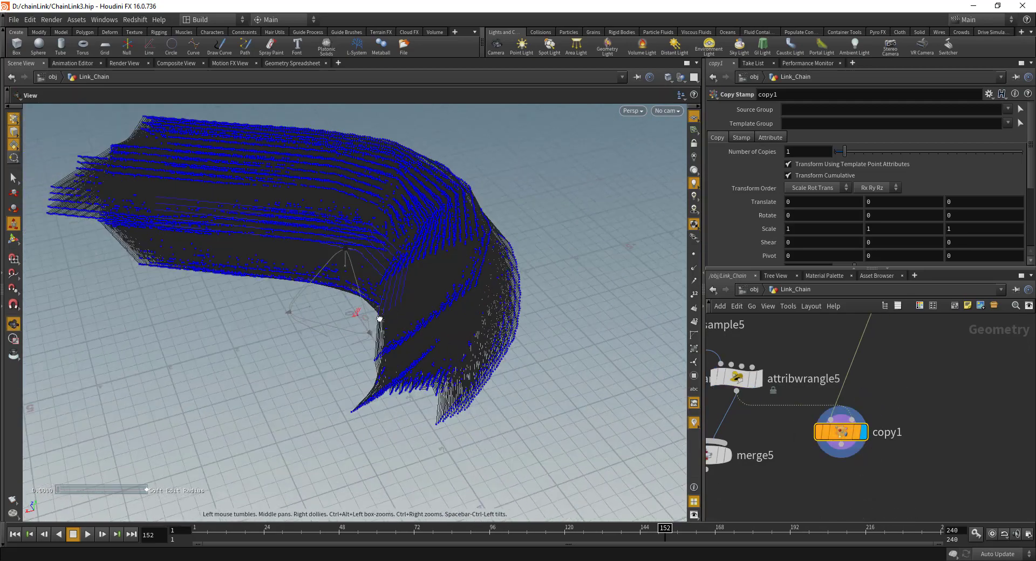
drag(379, 319, 671, 262)
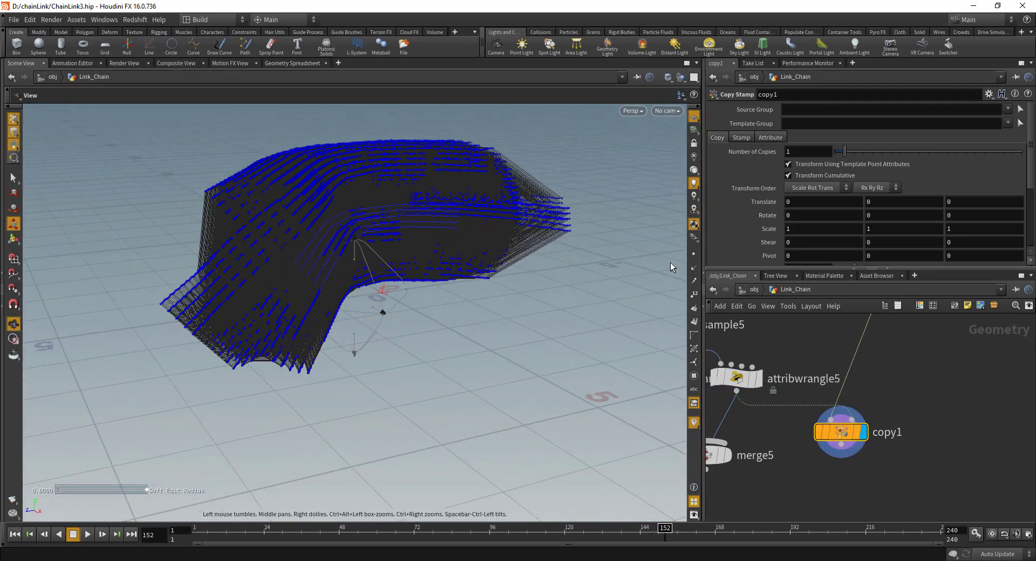
key(e)
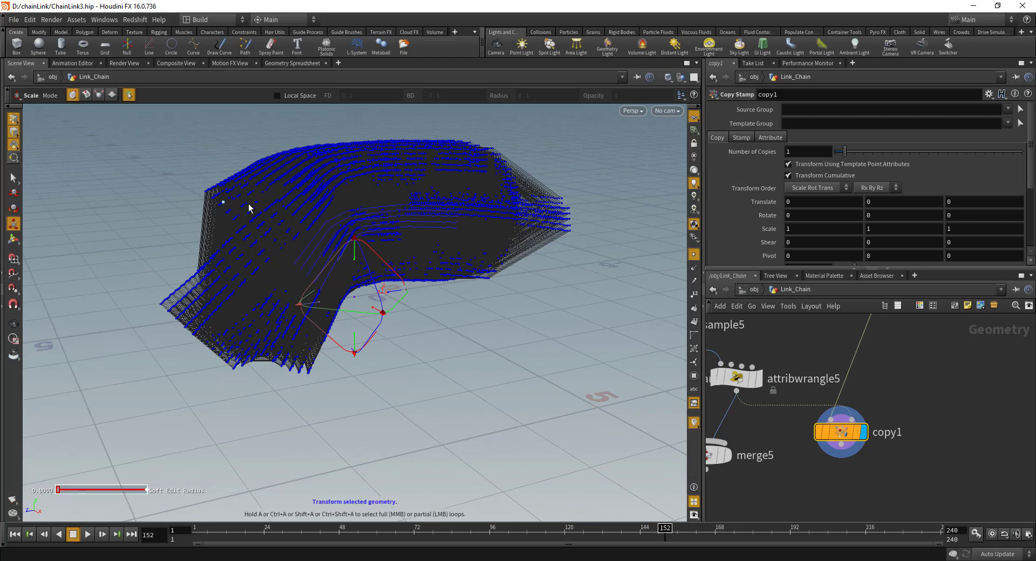
Step: Insert a Transform node between merge6 and copy1
middle_drag(913, 399, 908, 448)
key(Tab)
text(tan)
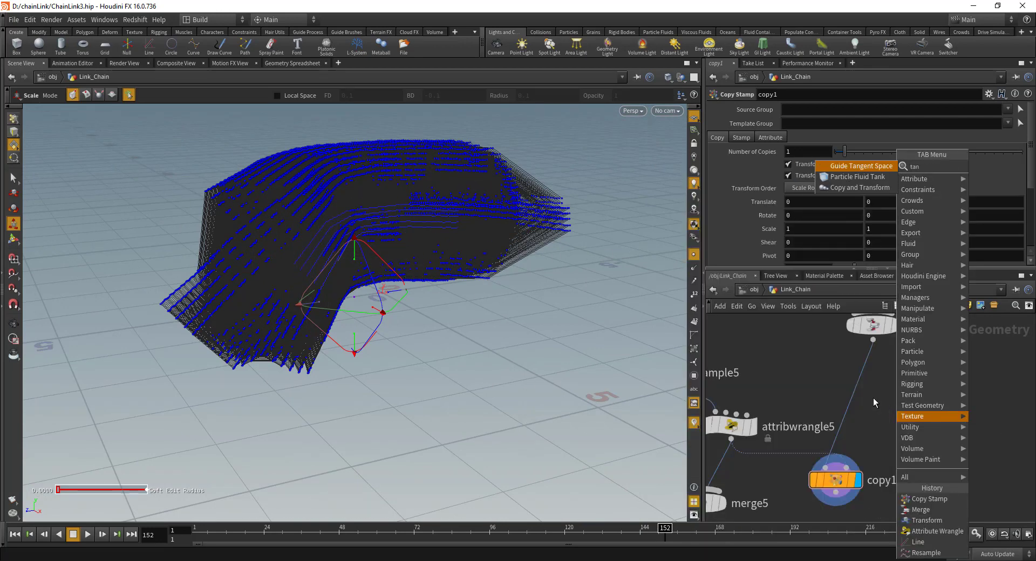
key(BackSpace)
key(BackSpace)
text(ran)
key(Return)
click(951, 409)
drag(947, 412, 858, 401)
Step: Set the new Transform node's Uniform Scale to .002 to shrink the copied barbs
text(.)
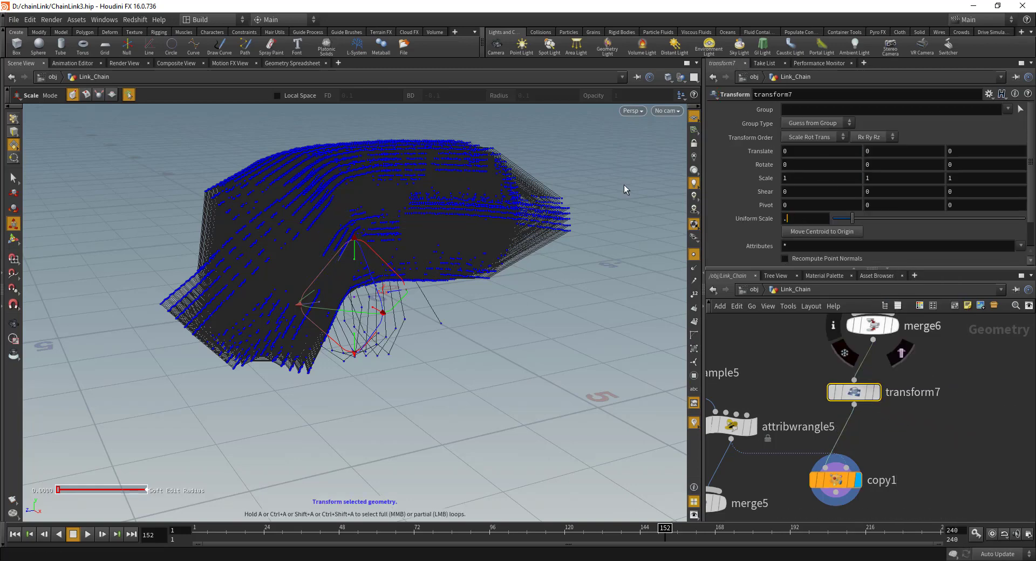
text(002)
key(Return)
alt+right_drag(335, 205, 387, 292)
mouse_move(387, 292)
mouse_down()
mouse_move(406, 296)
mouse_move(385, 300)
mouse_up()
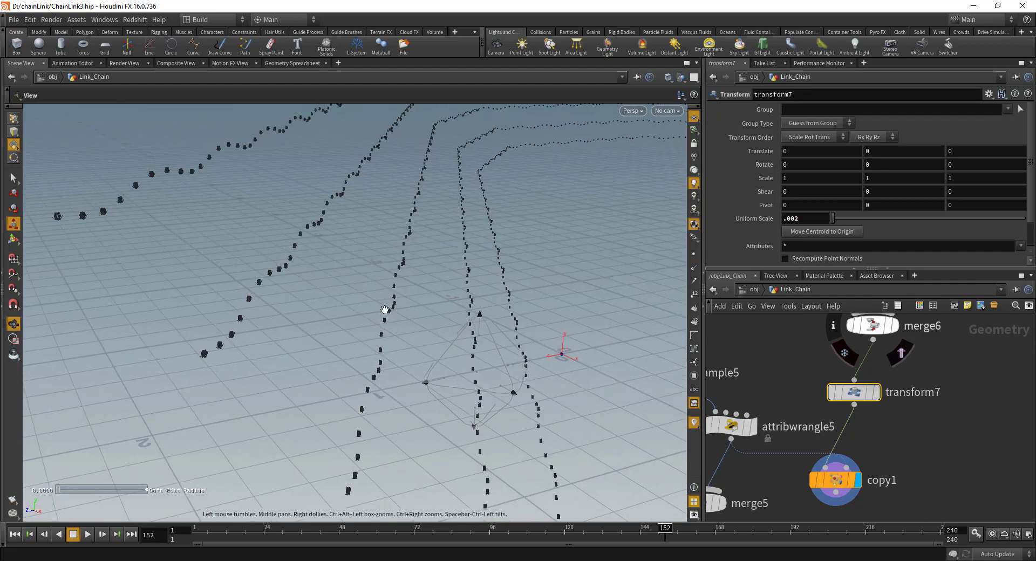
alt+right_drag(427, 179, 331, 229)
key(e)
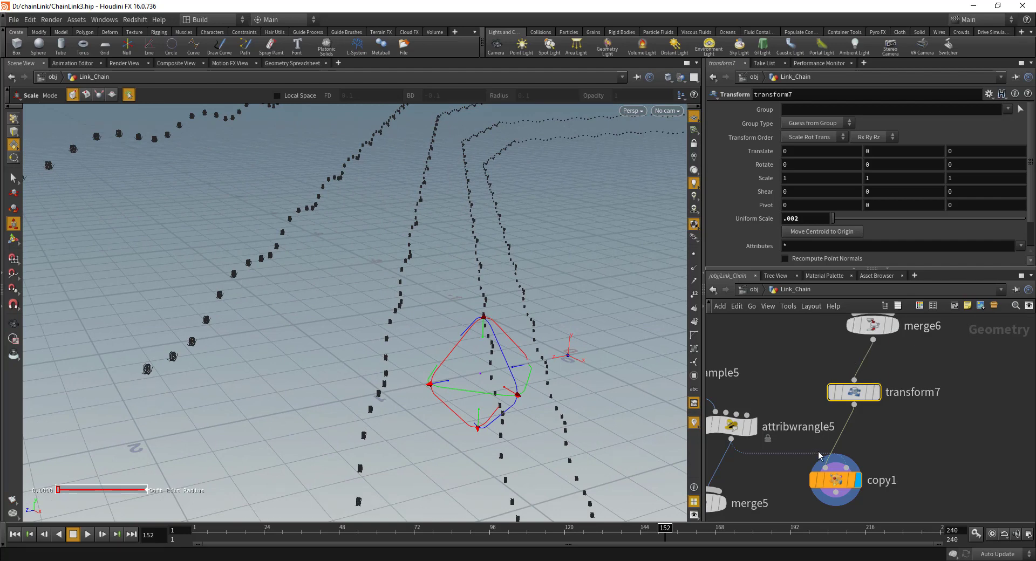
Step: Shift copy1 slightly away from the transform and set transform7's Y rotation to 90
drag(838, 477, 856, 490)
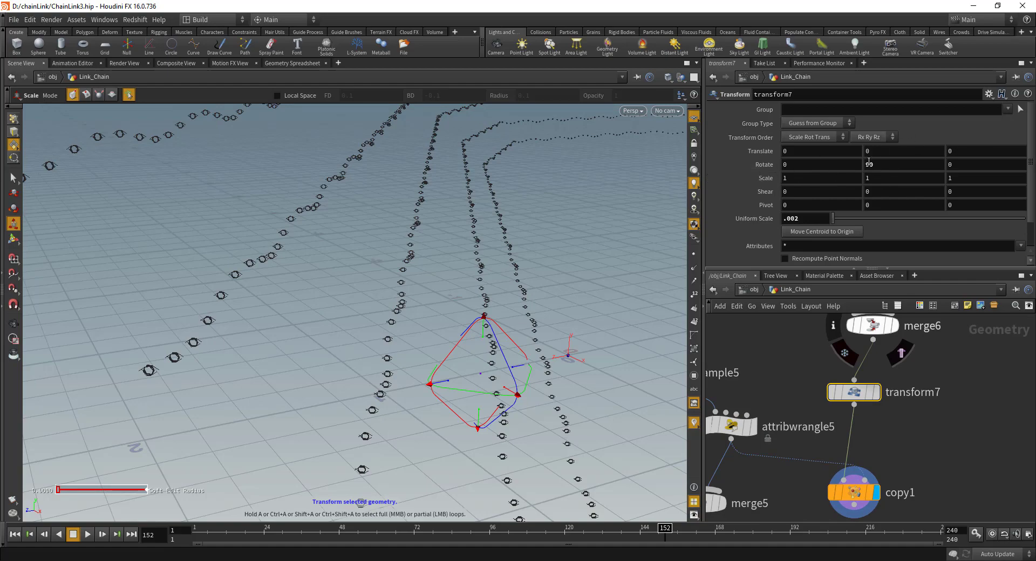
key(Escape)
drag(313, 320, 291, 306)
right_drag(291, 307, 475, 235)
middle_drag(251, 222, 394, 251)
right_drag(397, 253, 435, 264)
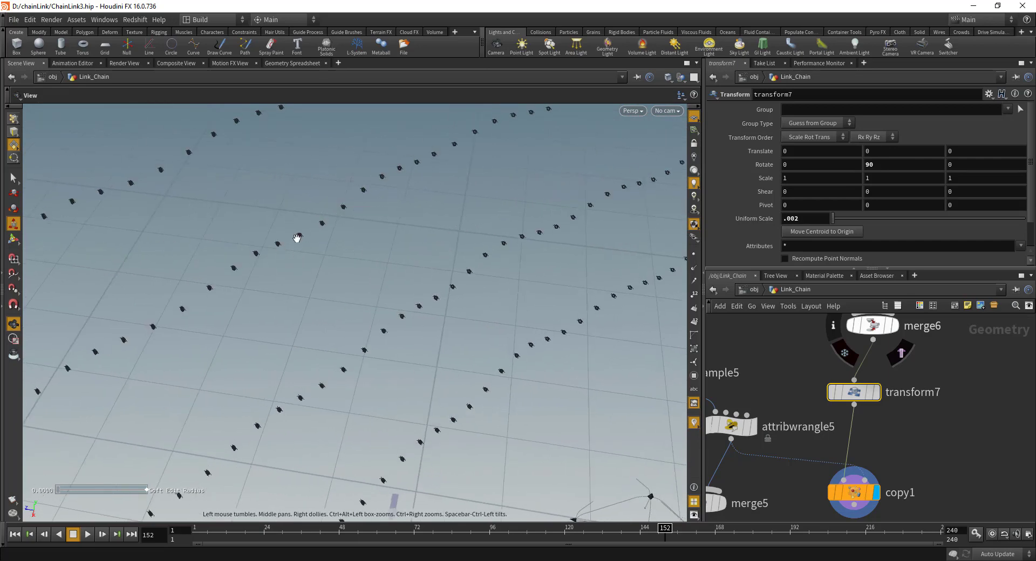
key(e)
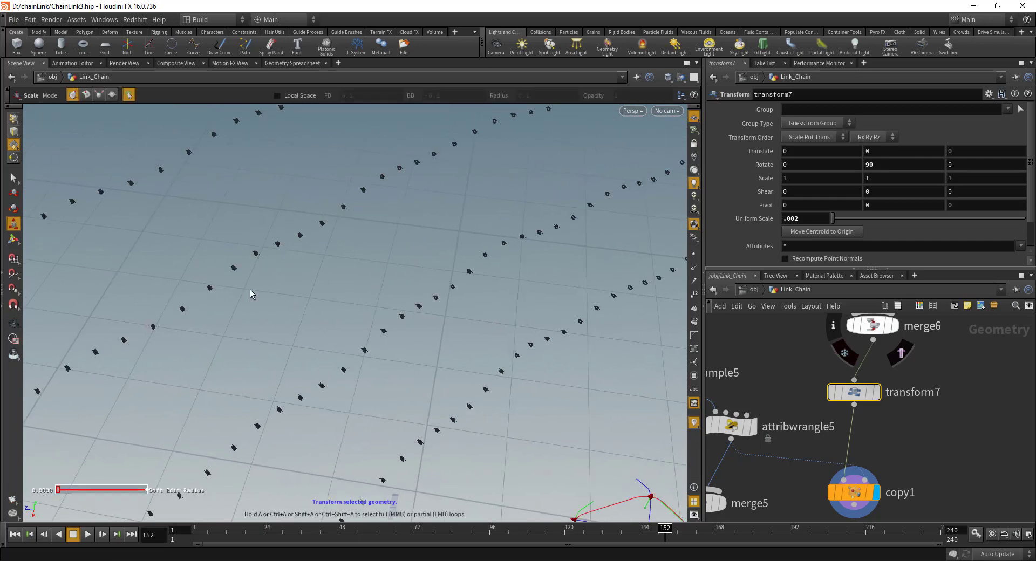
alt+middle_drag(251, 290, 308, 291)
alt+right_drag(308, 290, 287, 304)
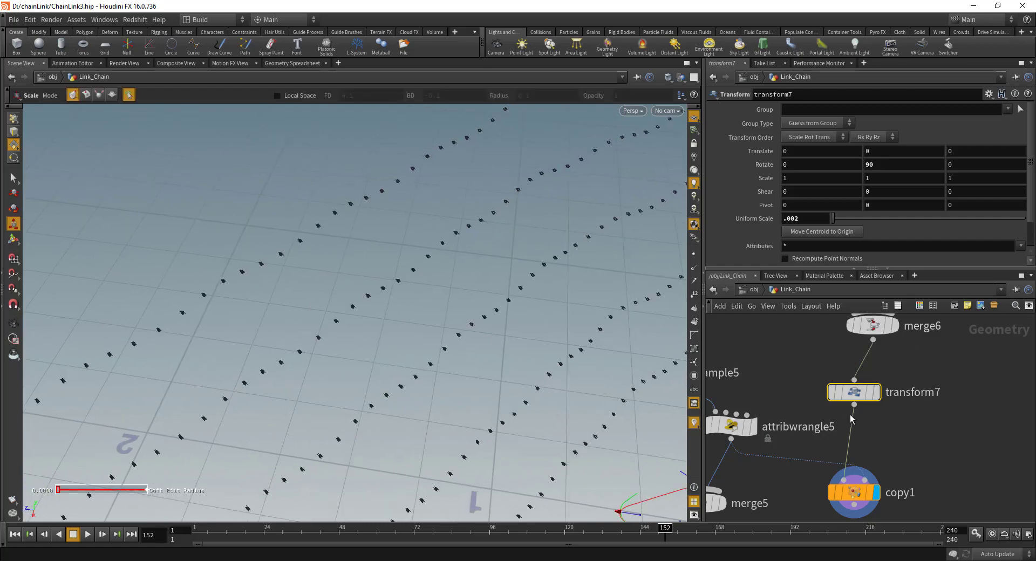
Step: Combine merge5 and copy1 in a new Merge node and display the wires together with the barbs
scroll(831, 426, down, 3)
key(Tab)
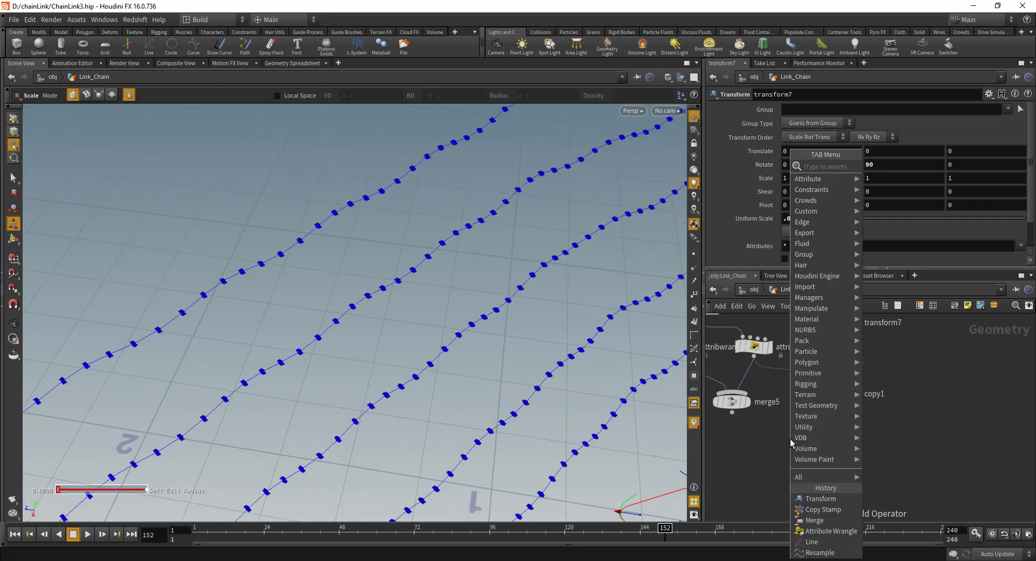
text(merg)
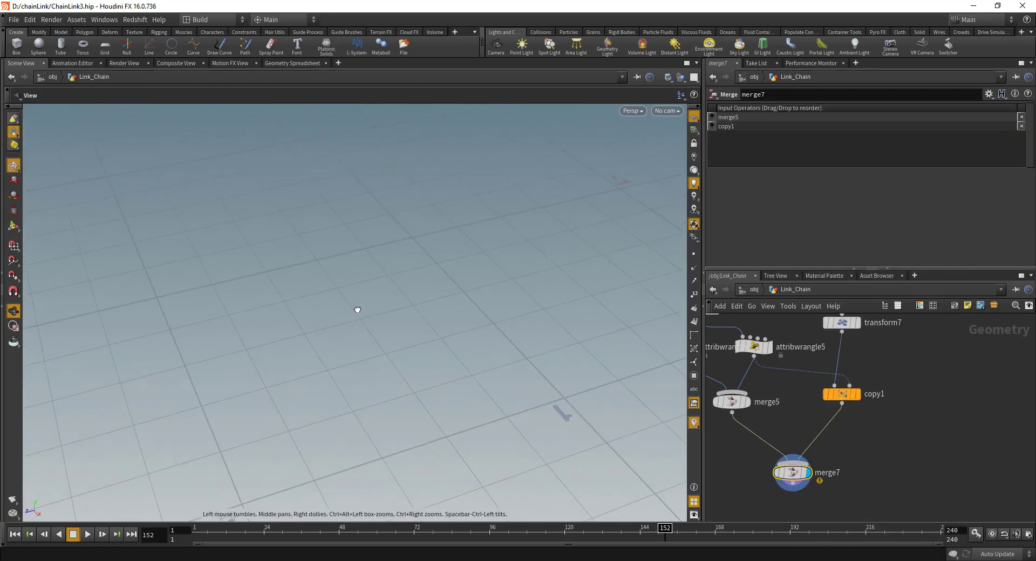
alt+drag(356, 309, 326, 283)
right_drag(448, 249, 431, 262)
drag(421, 242, 428, 257)
right_drag(428, 257, 517, 196)
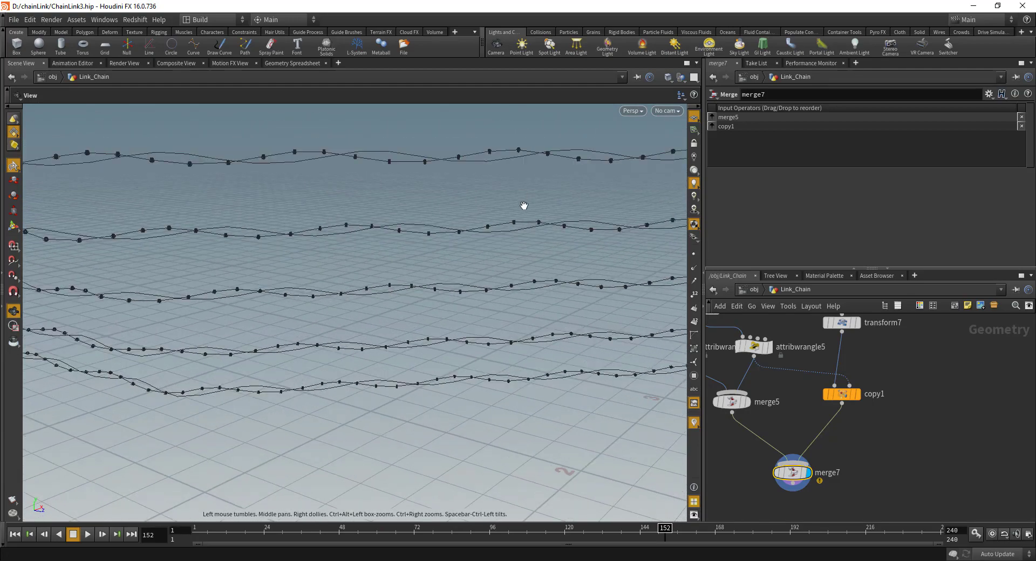
middle_drag(525, 206, 475, 241)
Step: Spread copy1, merge5 and merge7 apart in the network to make room below attribwrangle5
drag(853, 395, 830, 408)
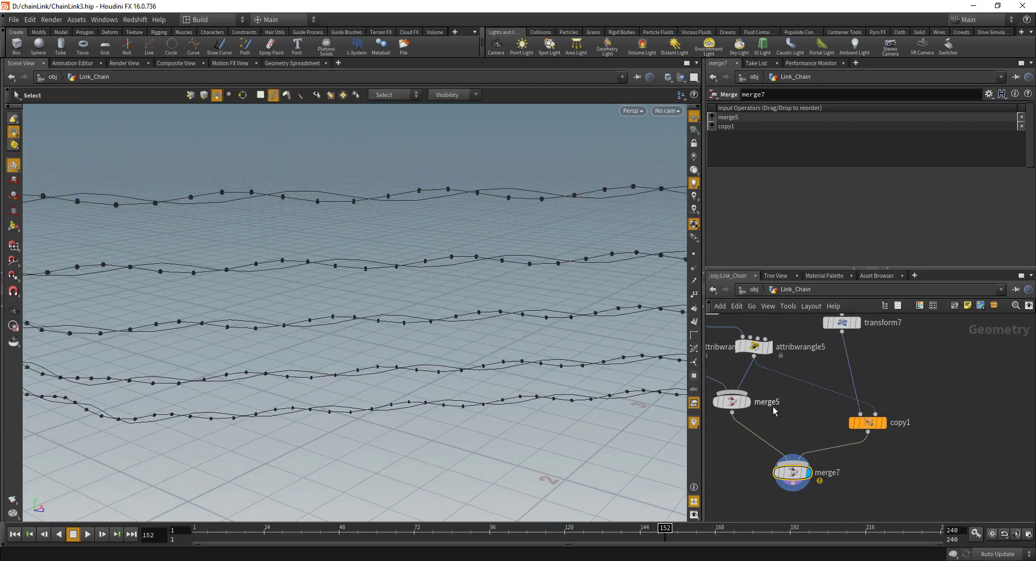
drag(732, 400, 718, 411)
drag(791, 473, 787, 484)
click(798, 412)
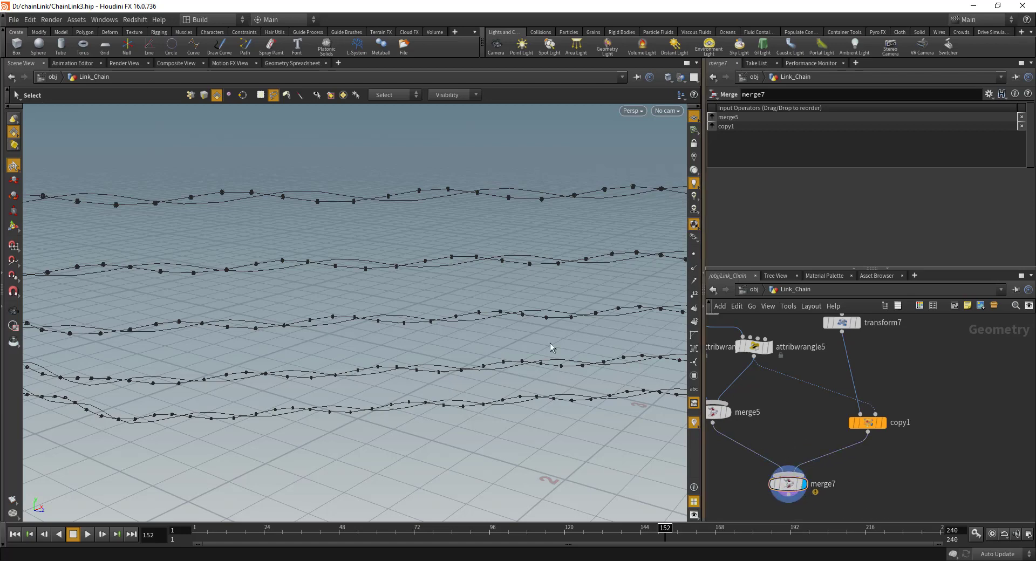
Step: Insert a Resample node between attribwrangle5 and copy1's second input to space out the barbs
mouse_move(333, 277)
right_down()
mouse_move(321, 280)
mouse_move(339, 277)
right_up()
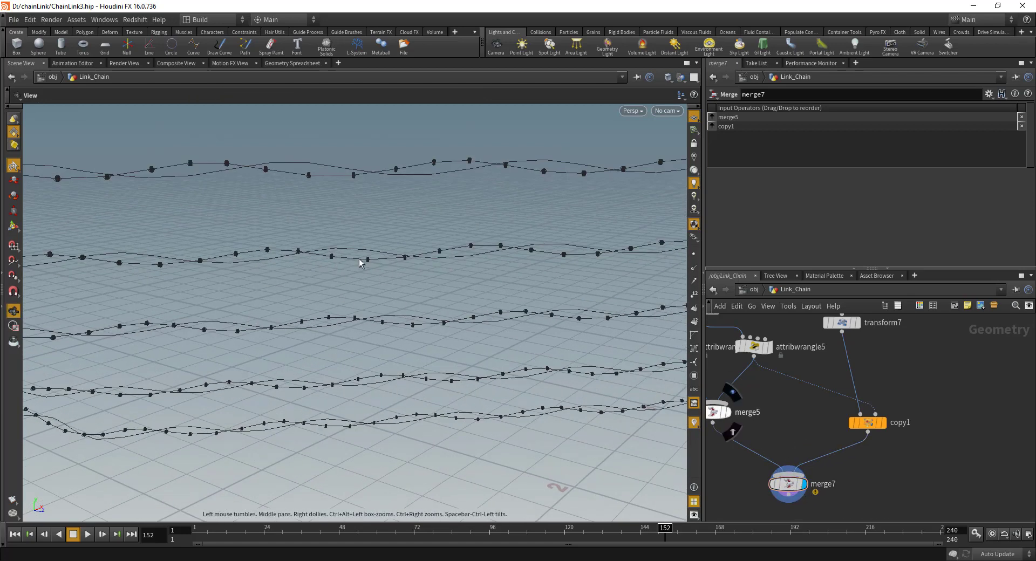
key(Tab)
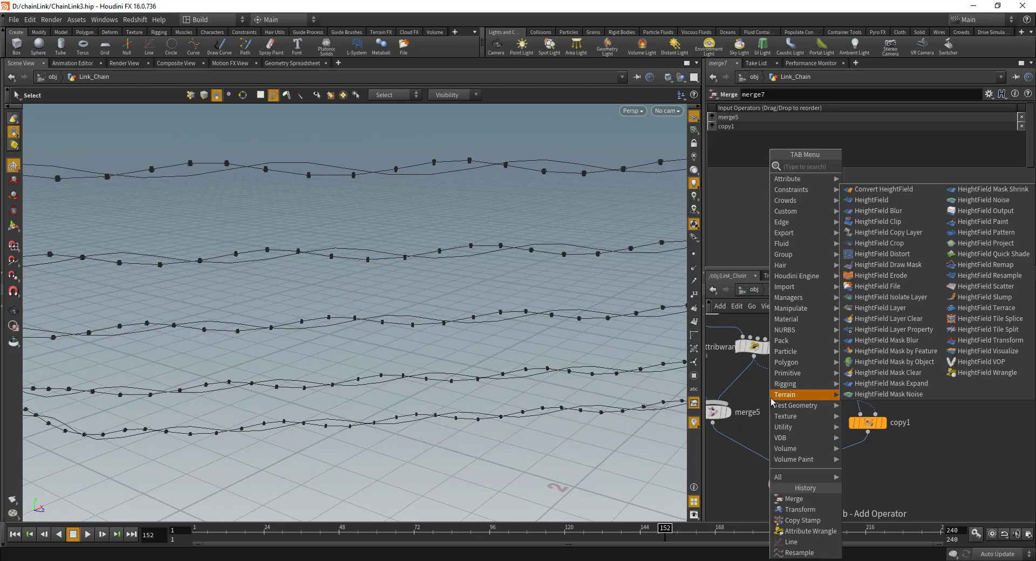
text(res)
key(Return)
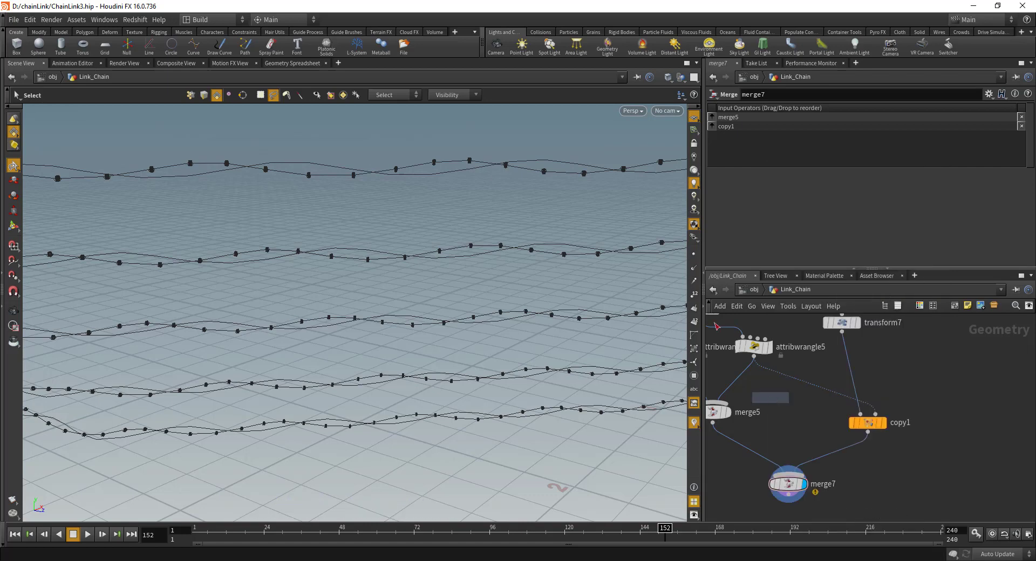
click(786, 413)
drag(787, 412, 788, 386)
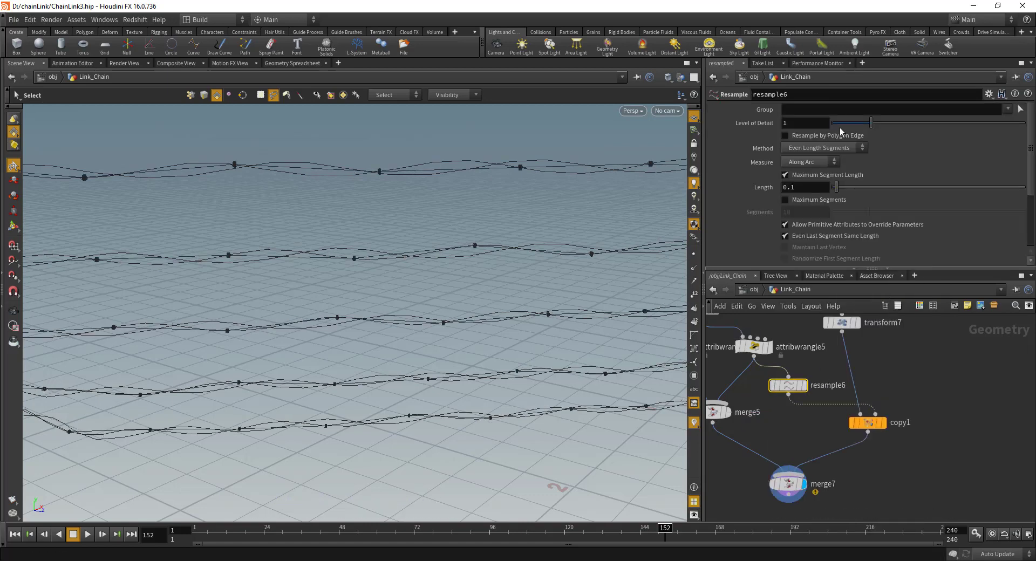
alt+drag(398, 244, 347, 302)
mouse_move(347, 303)
alt+right_down()
mouse_move(496, 237)
mouse_move(359, 183)
alt+right_up()
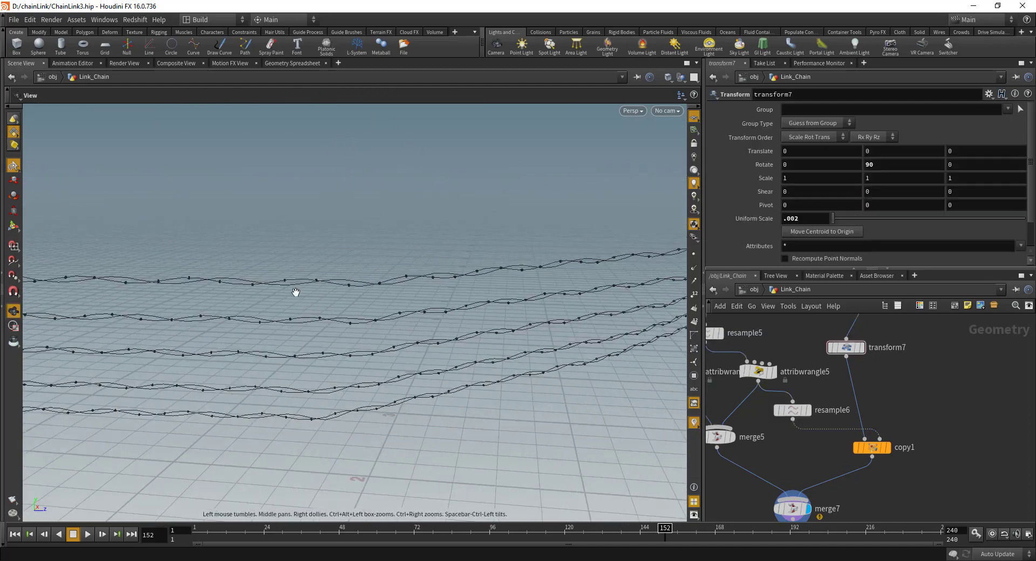
drag(296, 293, 504, 247)
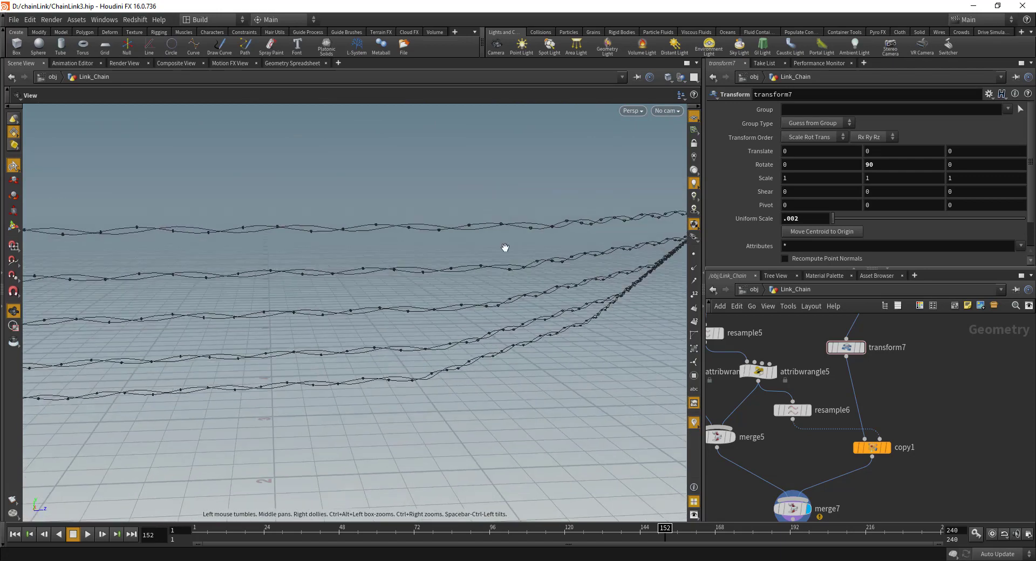
Step: Add a displayed PolyWire node below merge7 and set its Wire Radius to .002
middle_drag(835, 430, 845, 351)
click(818, 381)
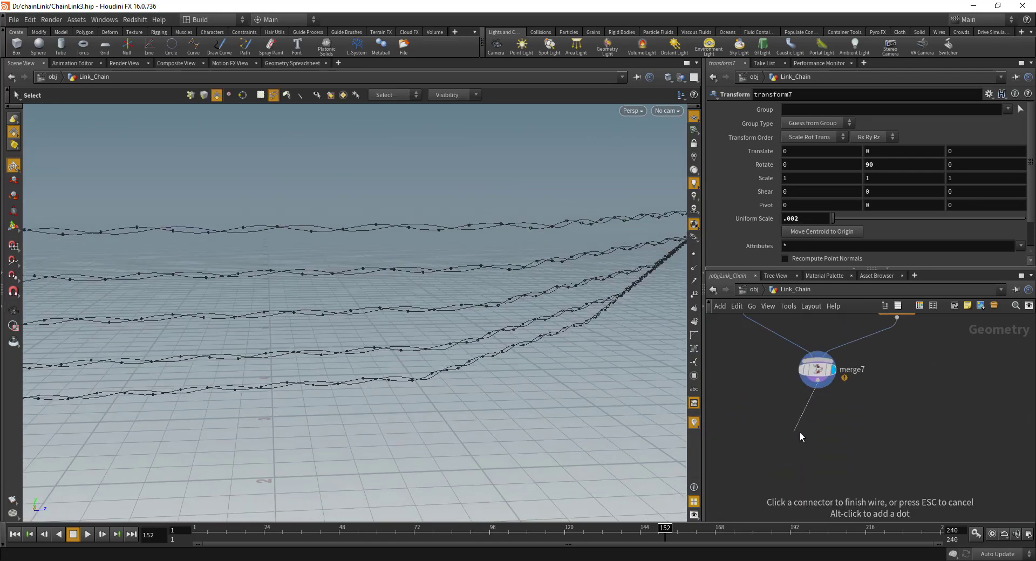
click(753, 442)
text(polywire)
key(Return)
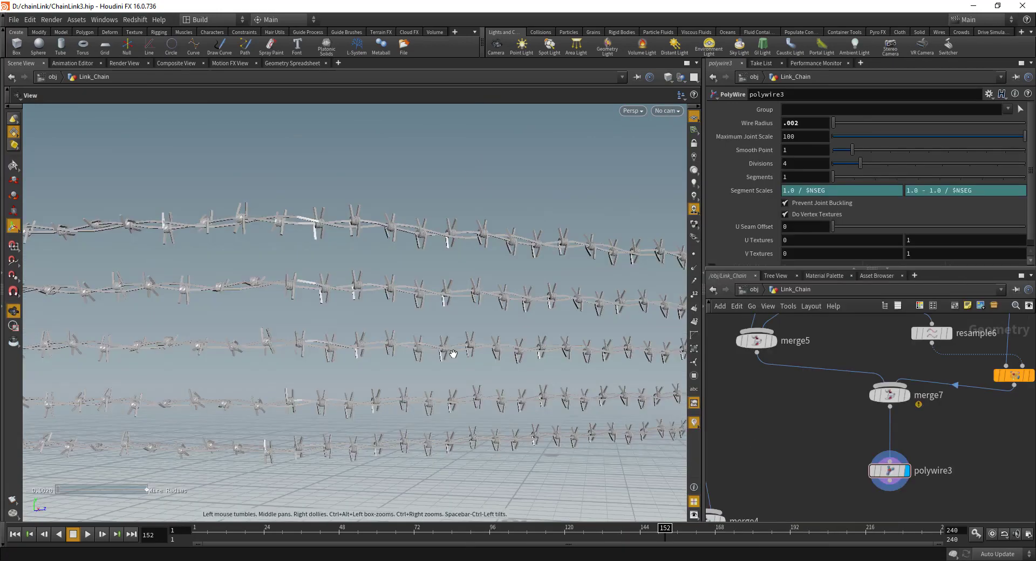
key(Escape)
drag(338, 317, 674, 360)
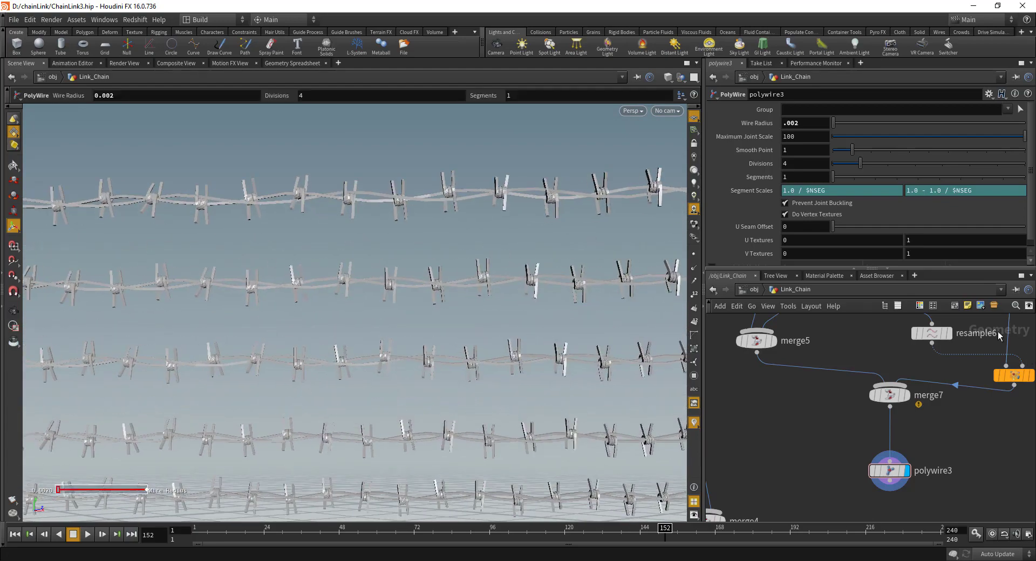
Step: Set the segment Length of resample6 to .08 to change the barb spacing
click(932, 333)
click(800, 188)
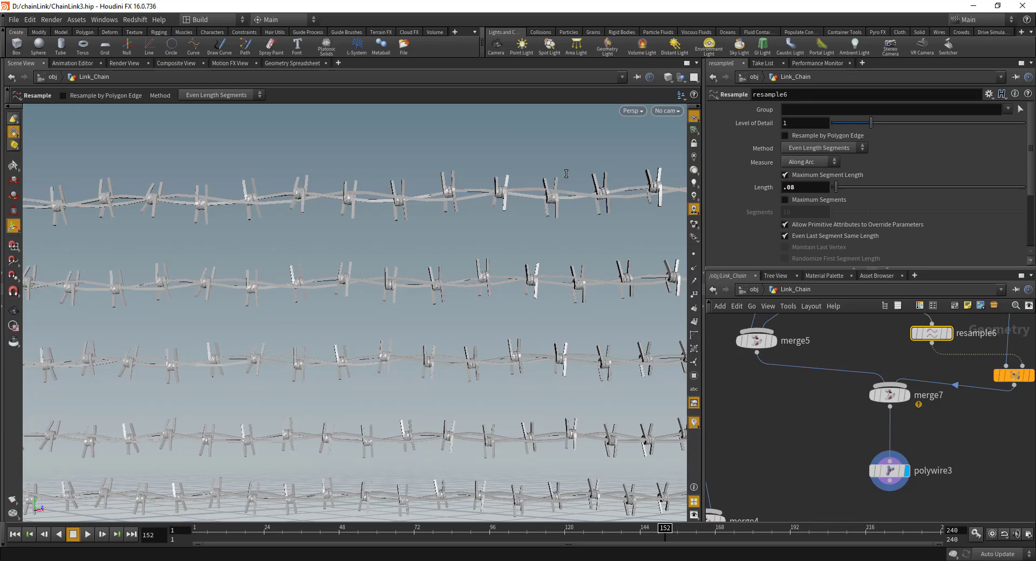
key(Escape)
drag(360, 258, 378, 275)
key(Return)
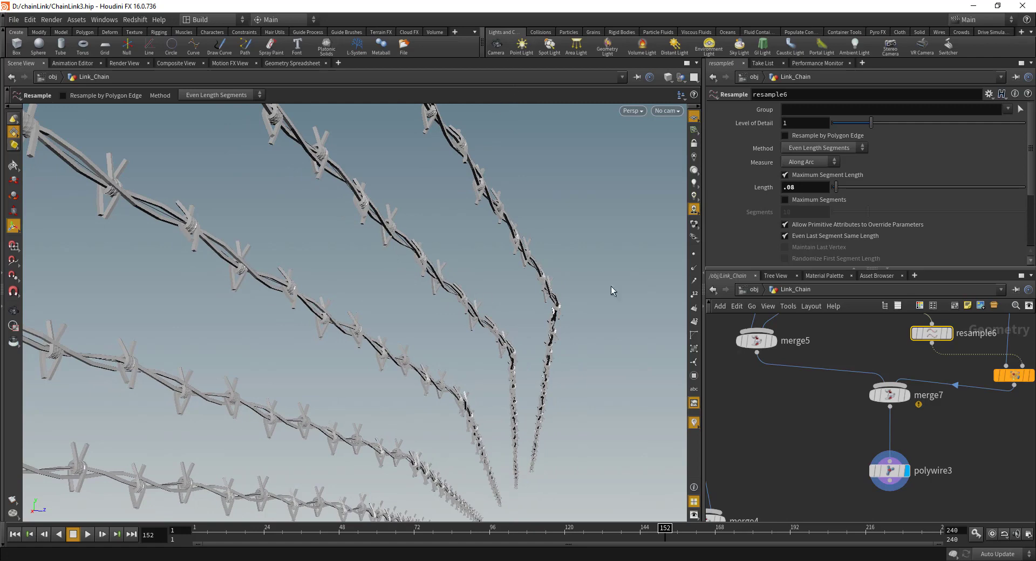
Step: Define copy1's first stamp variable as radRot with the value rand($PT)
middle_drag(992, 422, 664, 501)
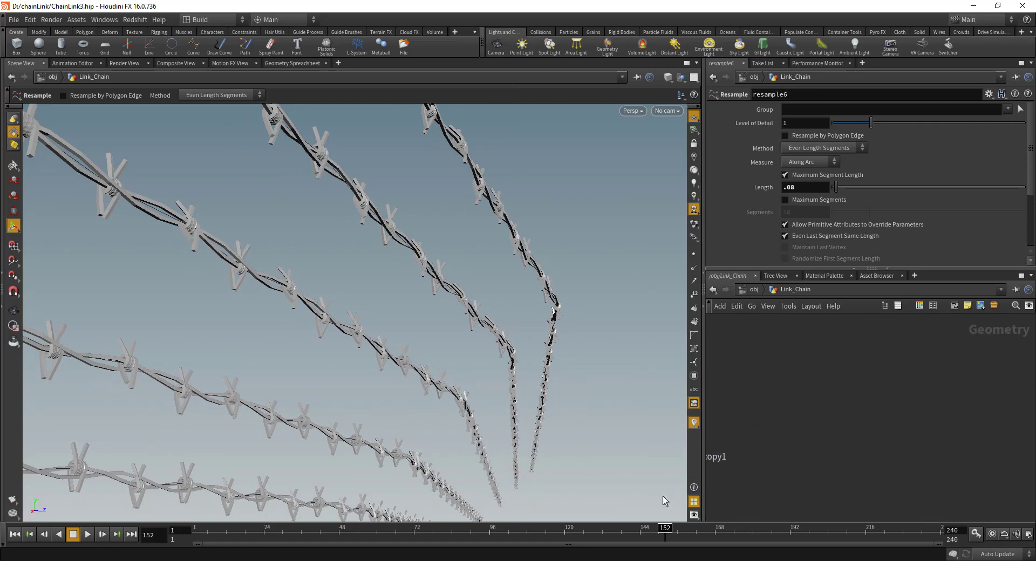
scroll(918, 372, down, 3)
scroll(870, 402, up, 3)
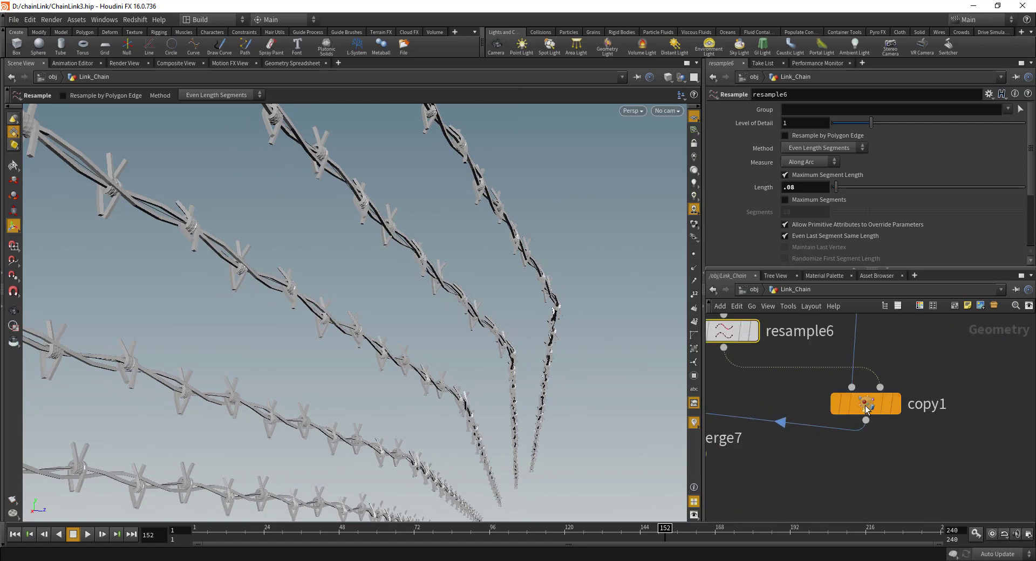
click(866, 404)
click(740, 137)
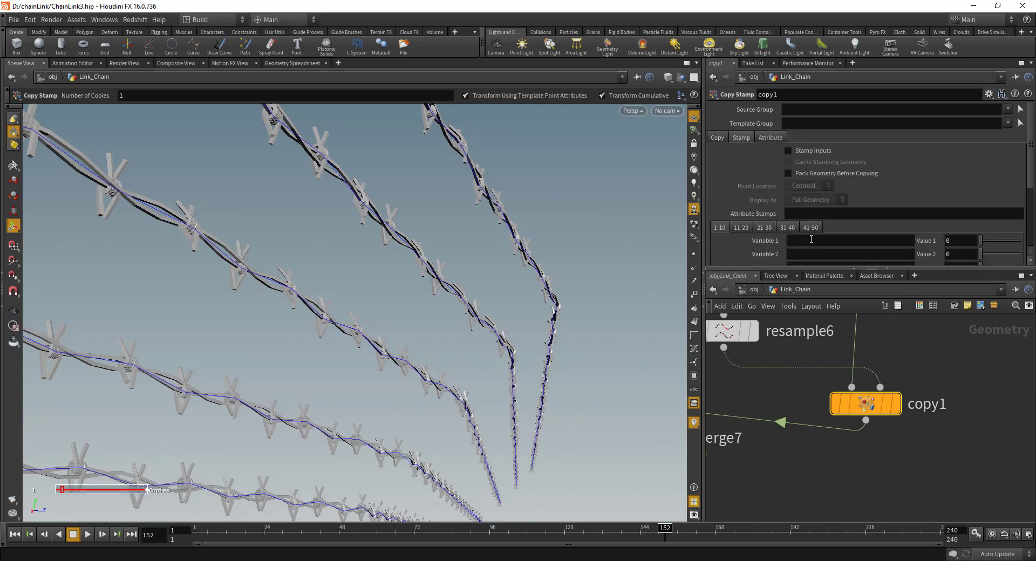
scroll(821, 195, down, 2)
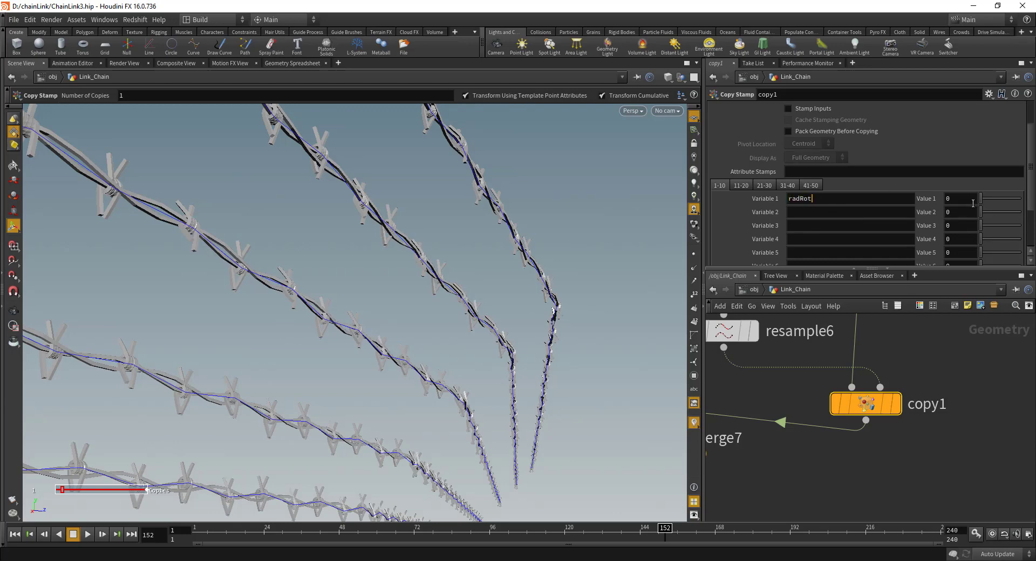
key(Tab)
text(ran)
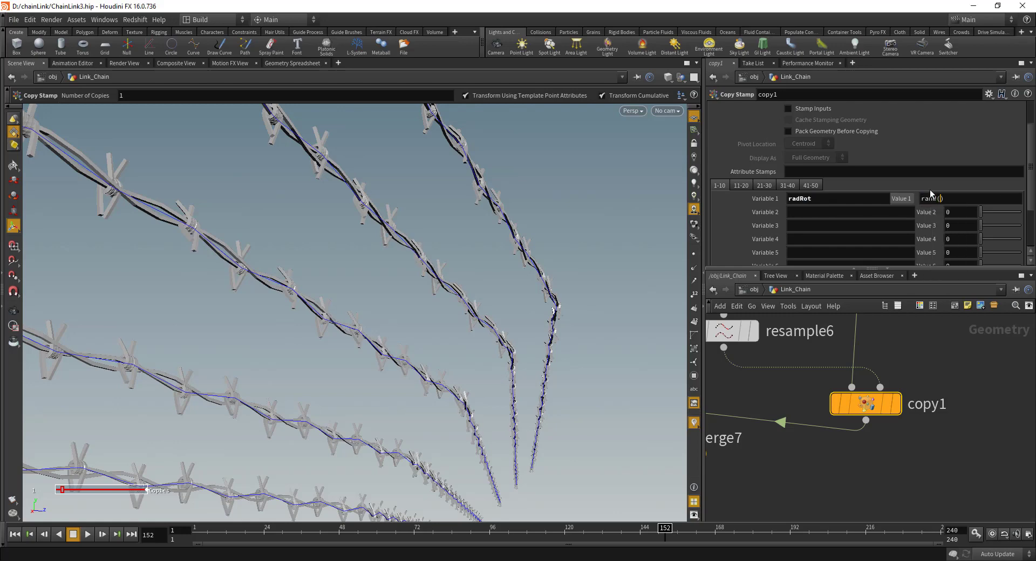
text(d($PT)
key(Return)
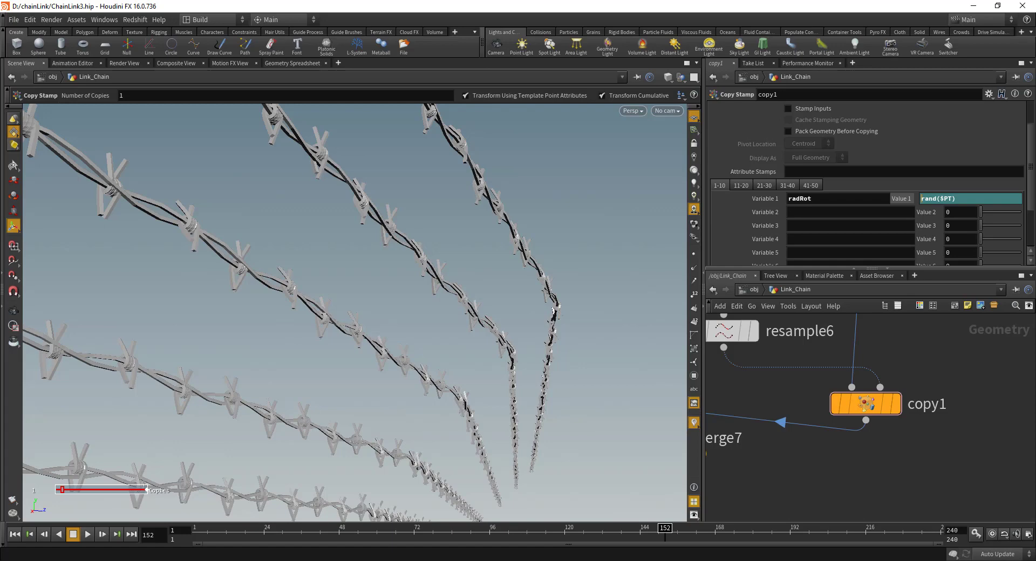
Step: Name copy1's first stamp variable randRot, set its value to fit01(rand($PT), 0, 360), and enable Stamp Inputs
text(fit01()
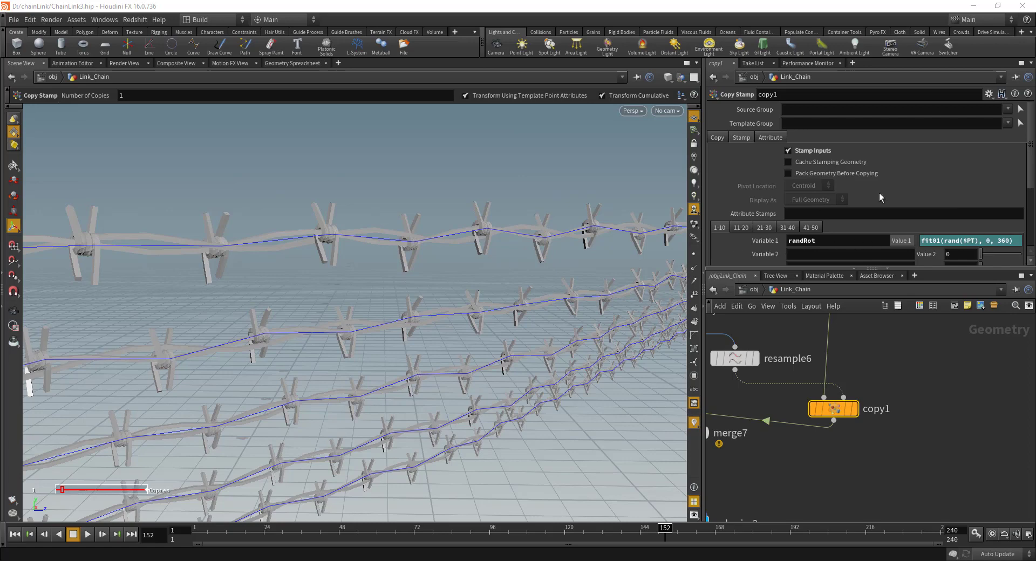
Step: Set the Z rotation of transform15, which feeds copy1, to the expression stamp("../copy1/", "randRot",0)
middle_drag(874, 353, 851, 502)
scroll(858, 378, down, 2)
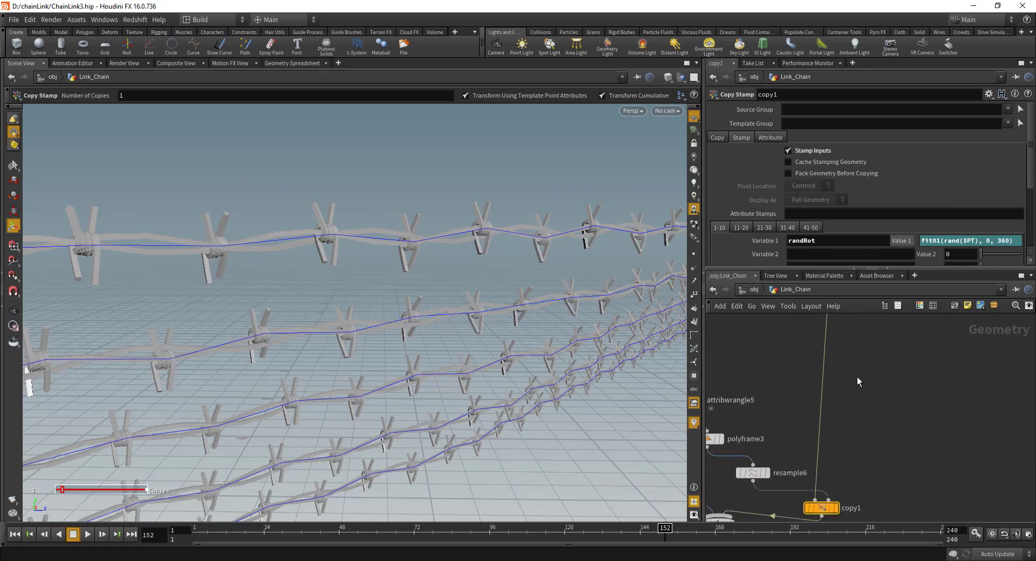
middle_drag(857, 373, 859, 470)
scroll(841, 394, down, 2)
click(832, 378)
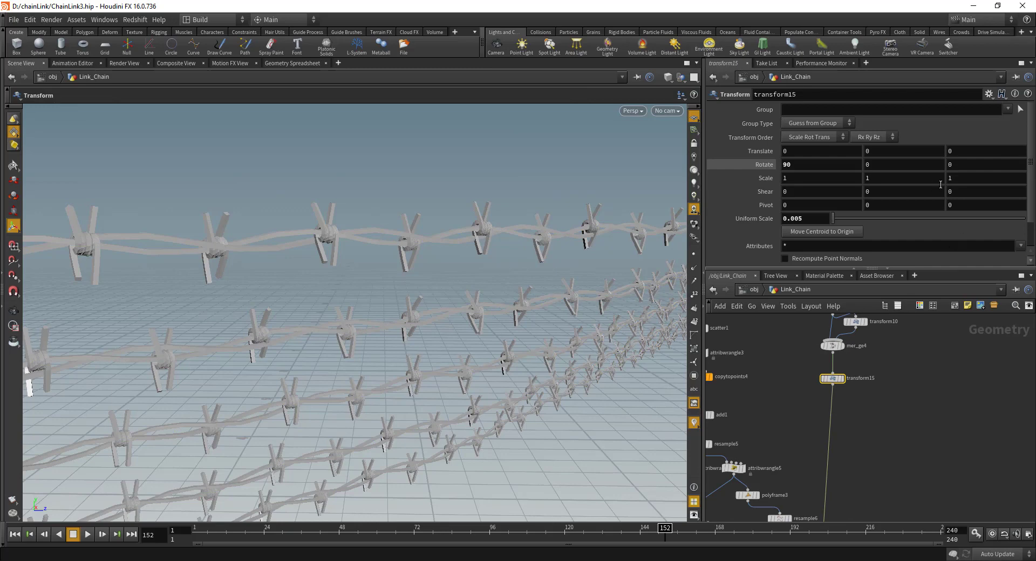
click(962, 164)
text(sta)
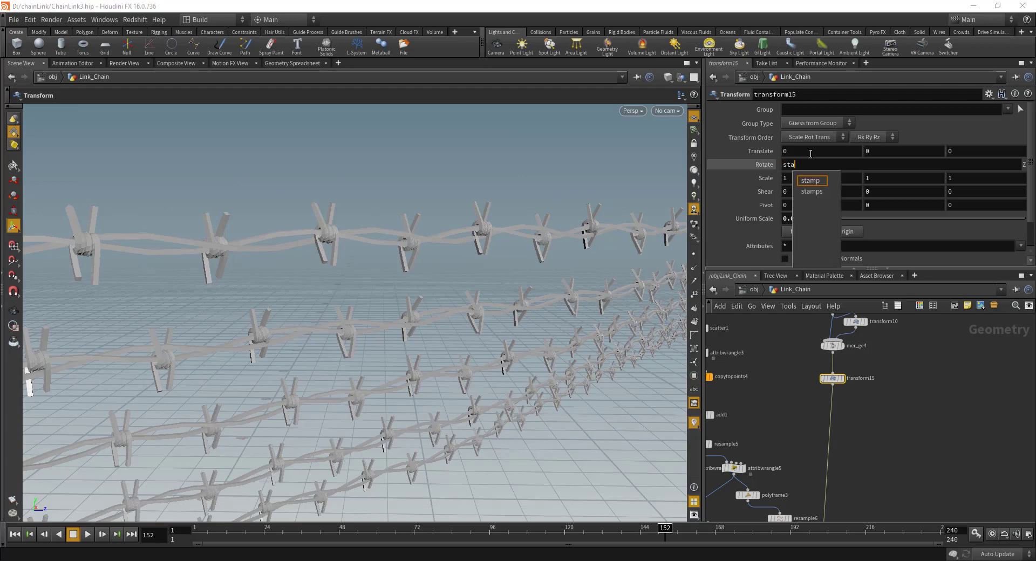
text(nmp()
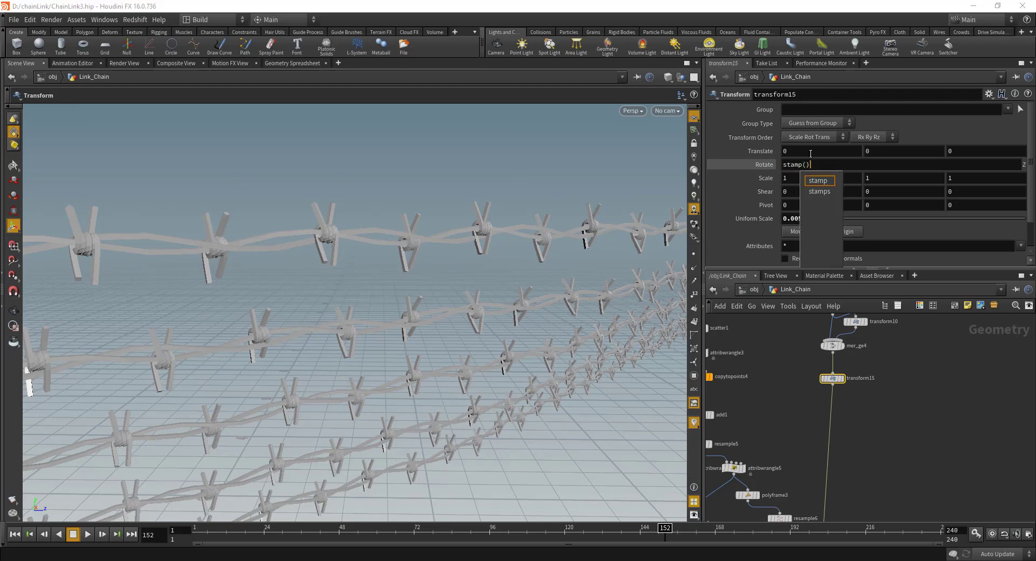
key(Left)
text(")
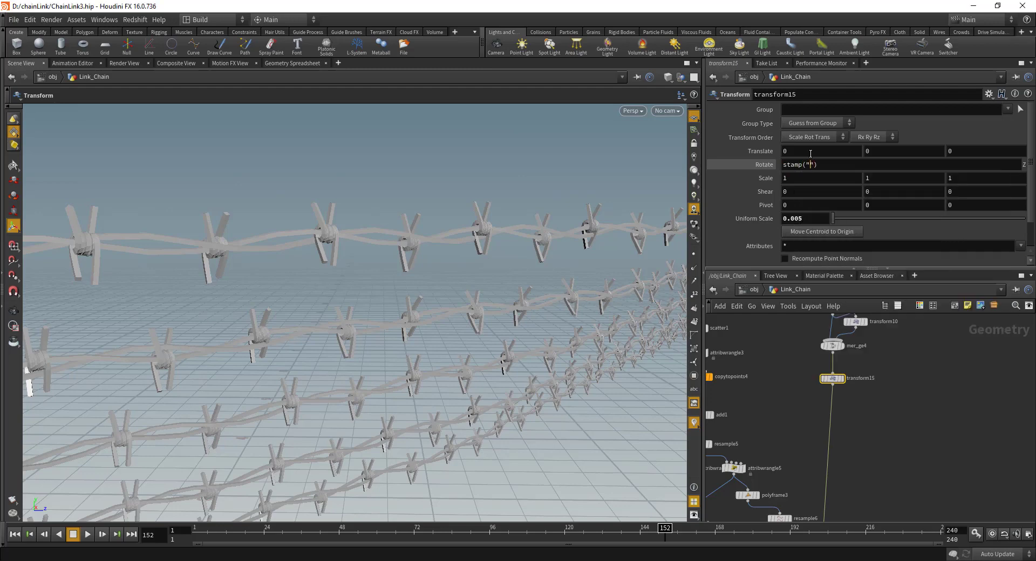
text(../cop)
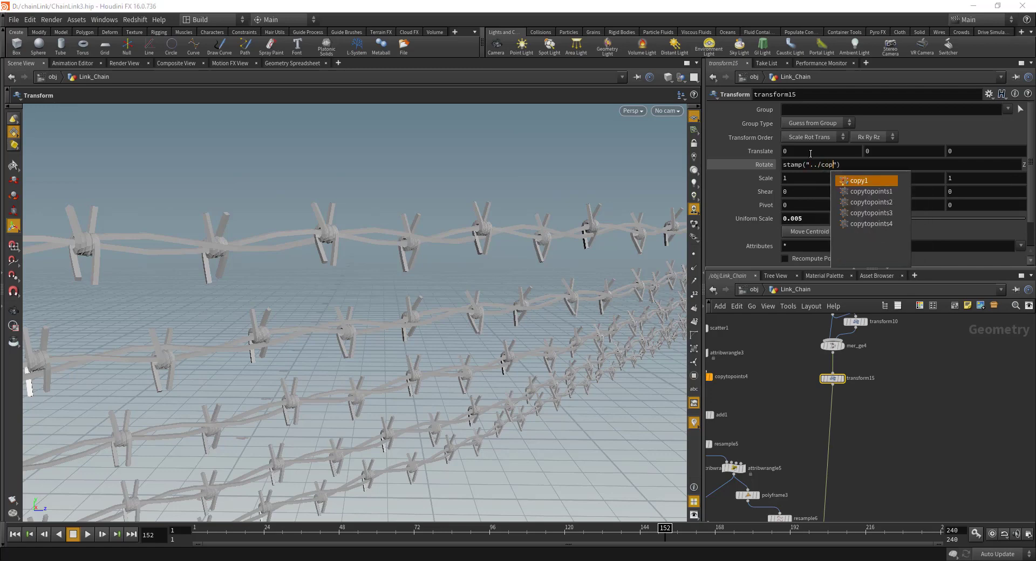
text(y1/",)
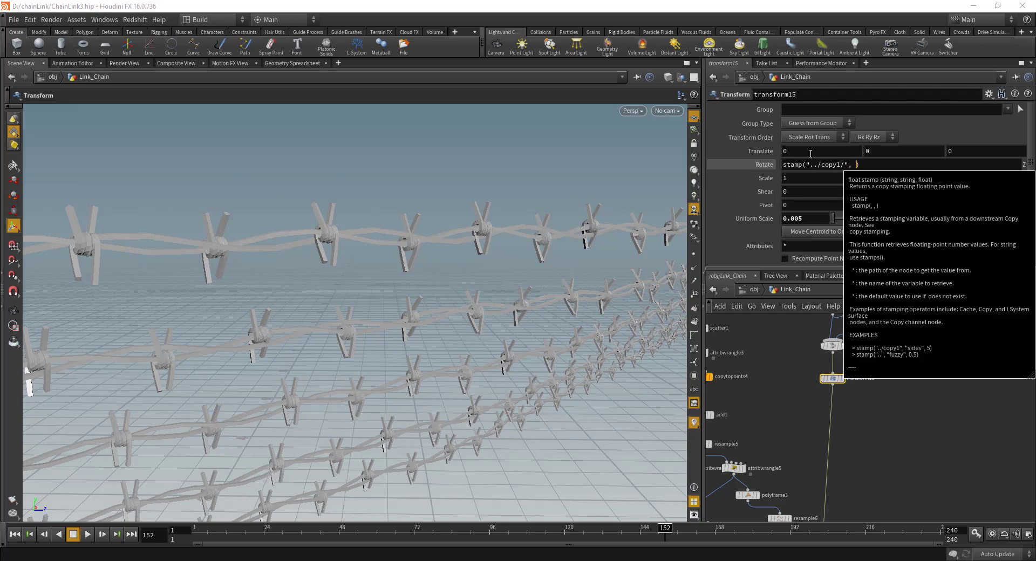
key(Left)
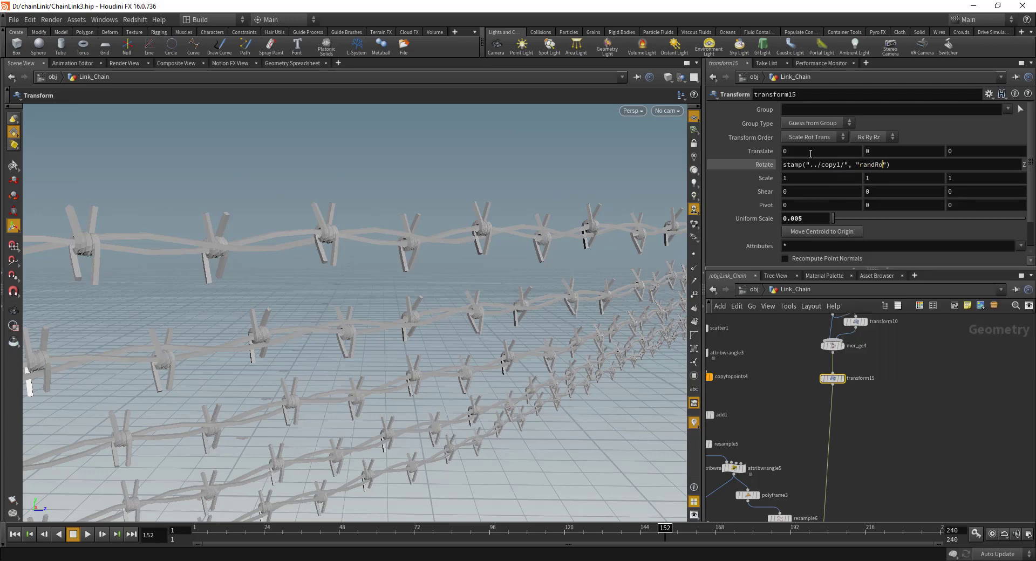
text(0)
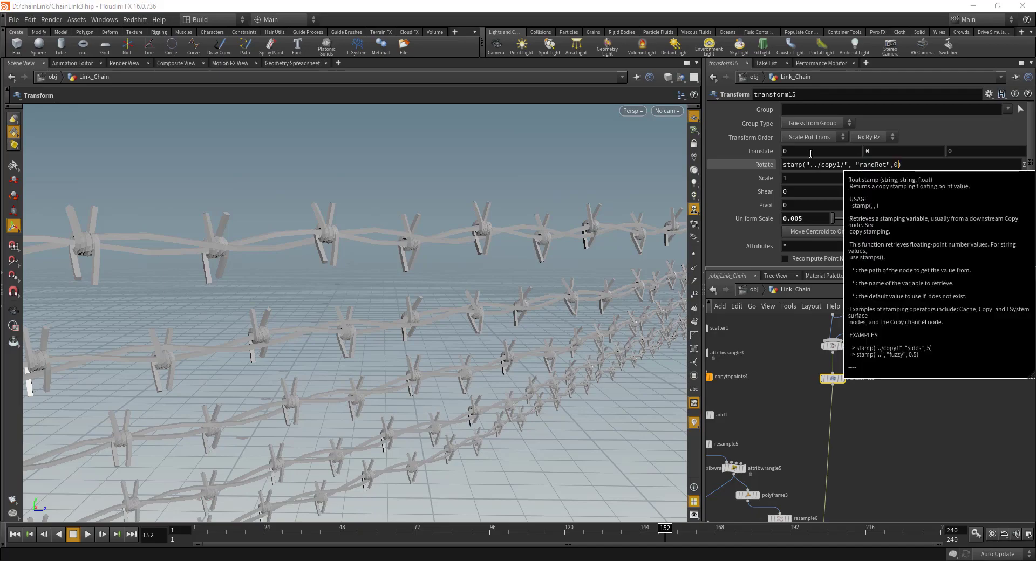
key(Return)
key(Escape)
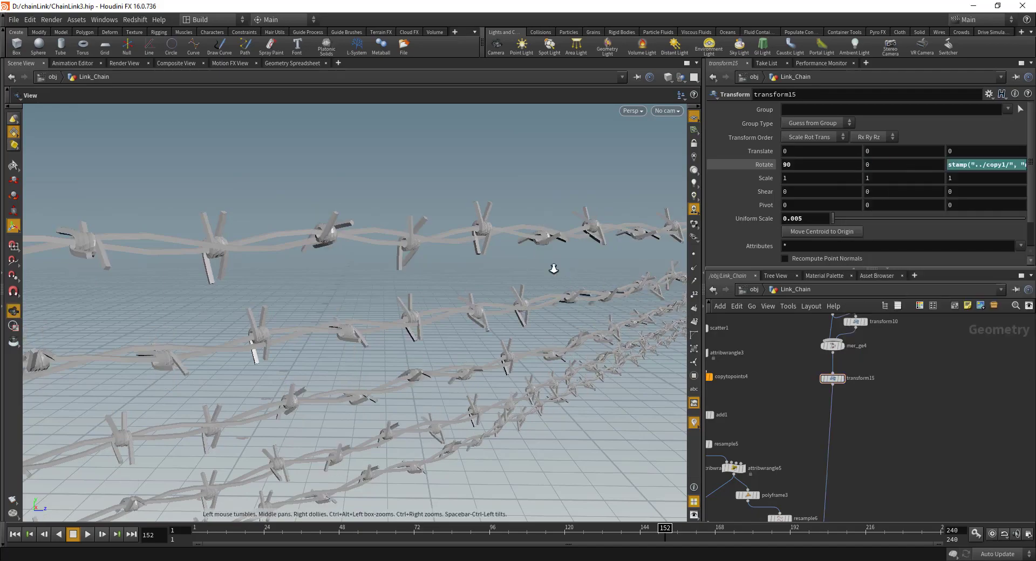
Step: Inspect the randomly rotated barbs, and display merge4 to view the fence frame with its chain link
drag(555, 271, 581, 279)
right_drag(580, 279, 476, 323)
scroll(928, 465, down, 5)
middle_drag(899, 484, 886, 398)
scroll(886, 397, up, 3)
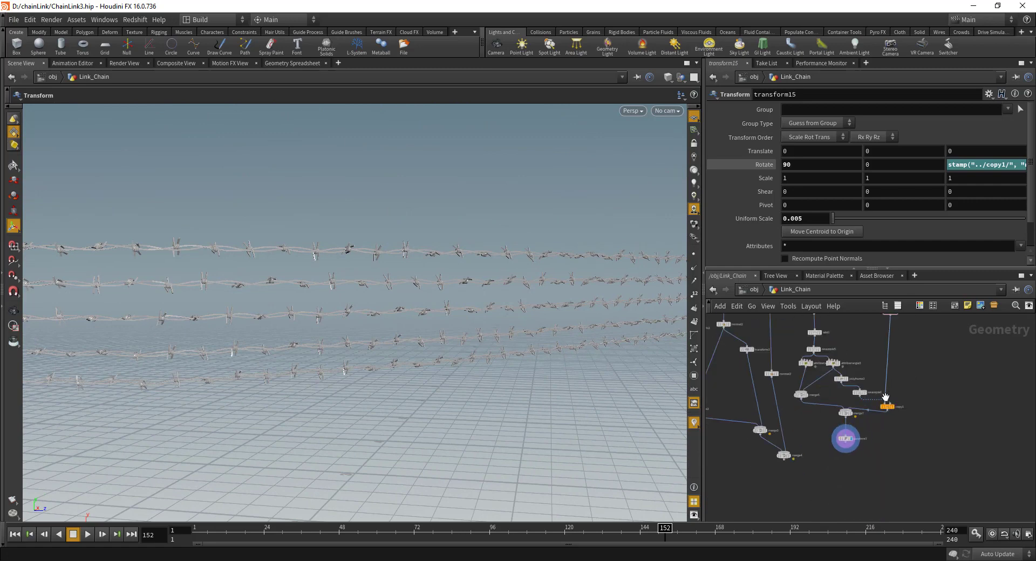
scroll(860, 450, up, 2)
middle_drag(860, 450, 943, 416)
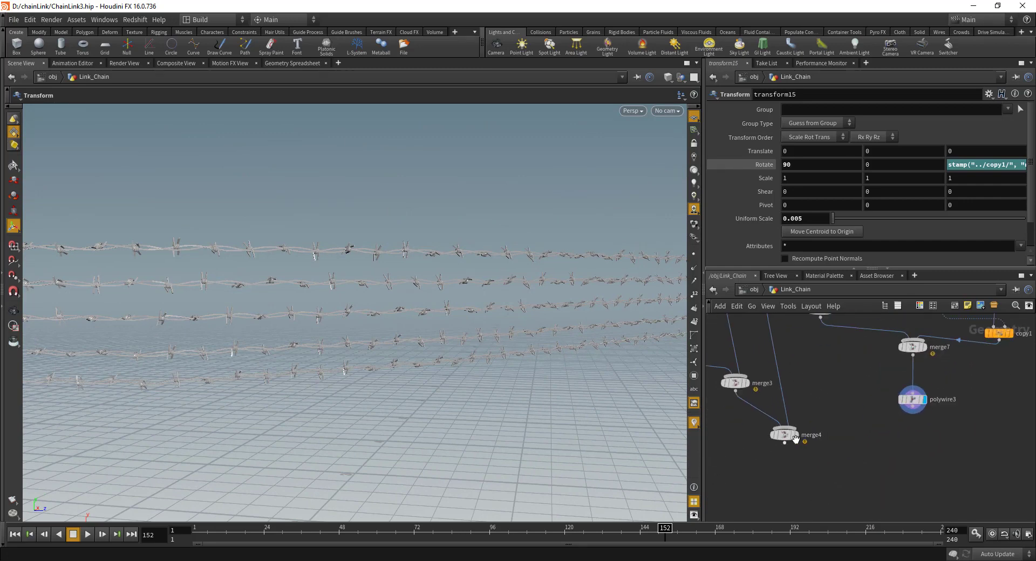
drag(785, 444, 793, 478)
key(Escape)
click(796, 435)
click(785, 433)
key(Escape)
drag(539, 340, 340, 384)
Step: Add a new Merge node to the network below merge4 and polywire3
click(914, 400)
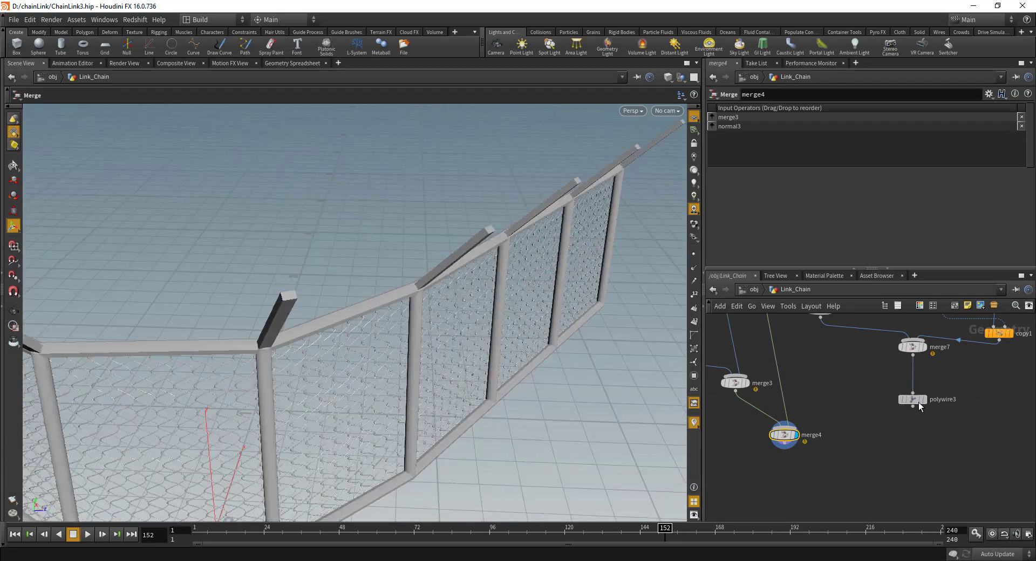
key(Tab)
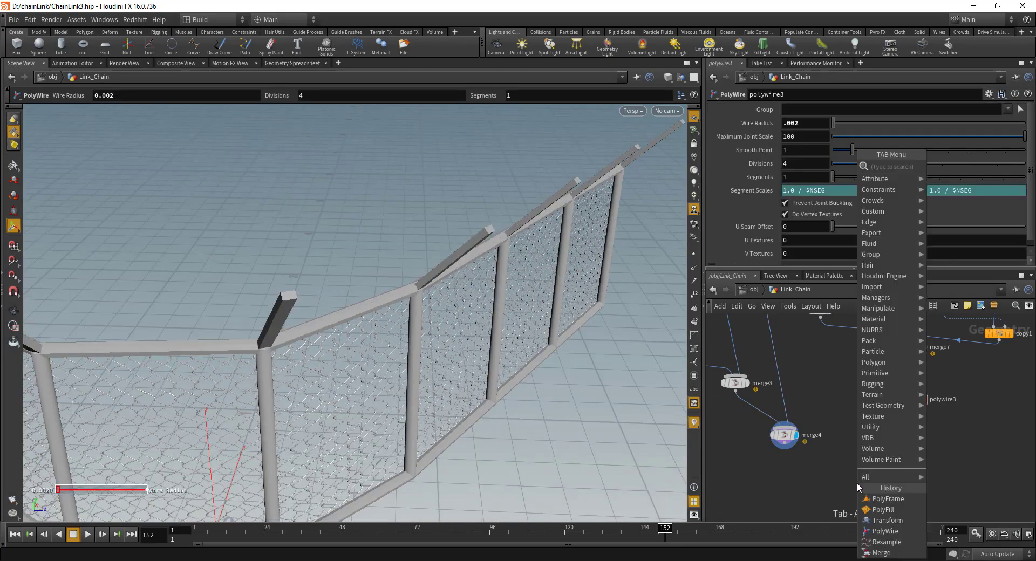
text(mer)
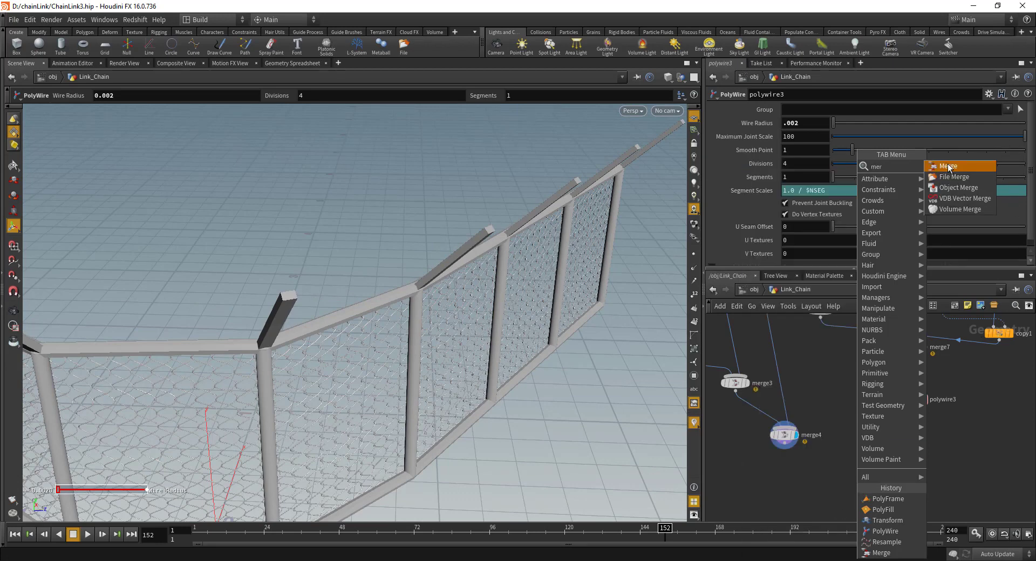
click(948, 167)
click(878, 487)
Step: Connect merge4 and polywire3 to the new Merge node and display the combined fence
scroll(878, 487, up, 3)
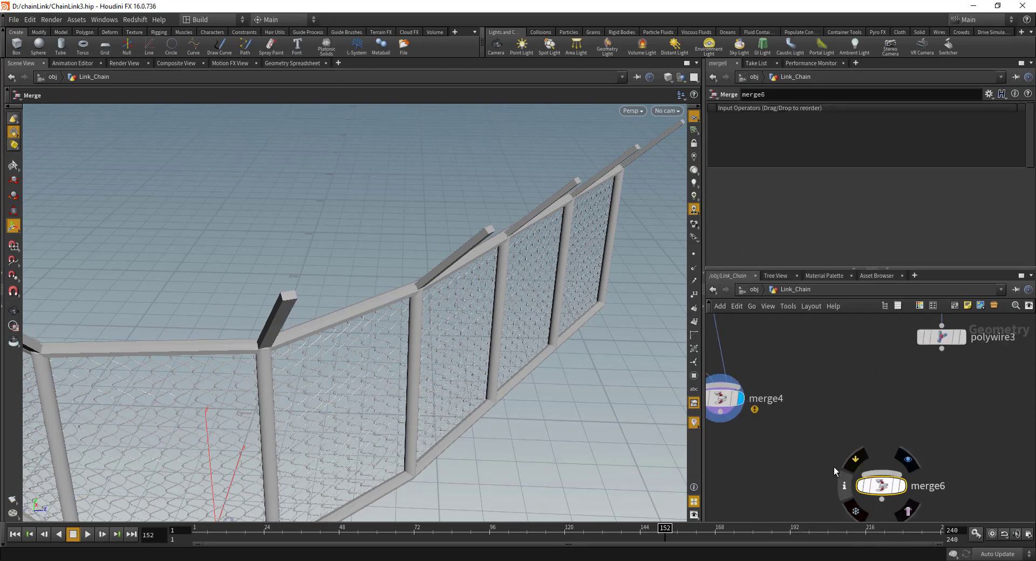
click(720, 414)
click(881, 474)
click(882, 474)
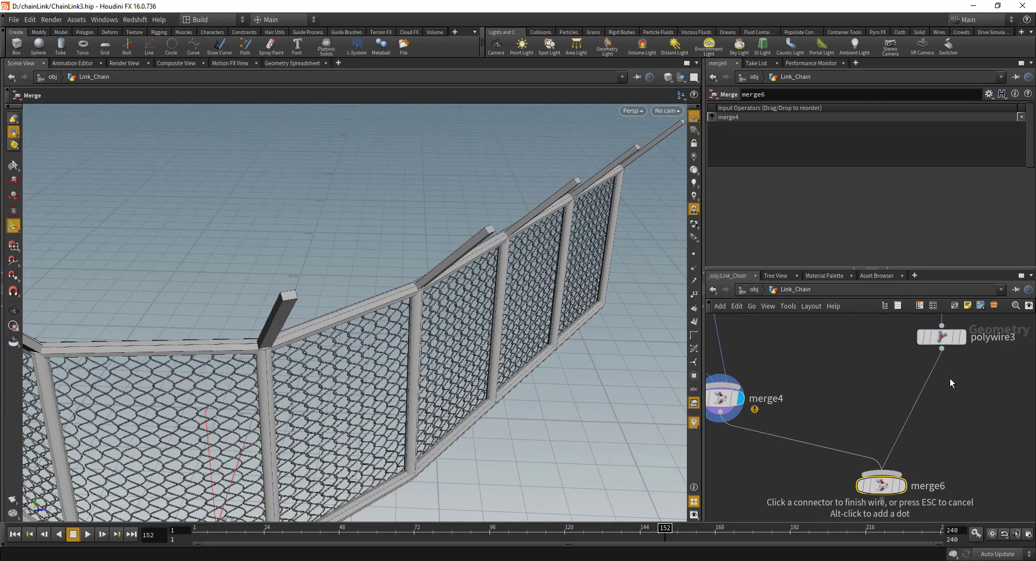
click(950, 378)
middle_drag(958, 432, 948, 361)
click(892, 416)
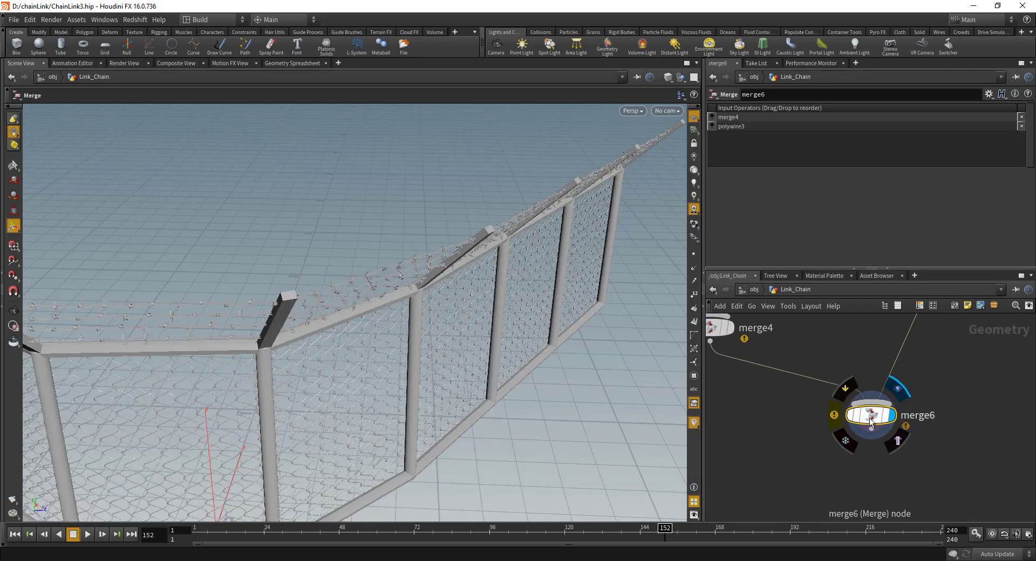
Step: Set the Divisions of polywire3 to 6 for rounder barbed wire
mouse_move(397, 261)
alt+mouse_down()
mouse_move(476, 225)
mouse_move(403, 248)
alt+mouse_up()
alt+right_drag(402, 249, 499, 195)
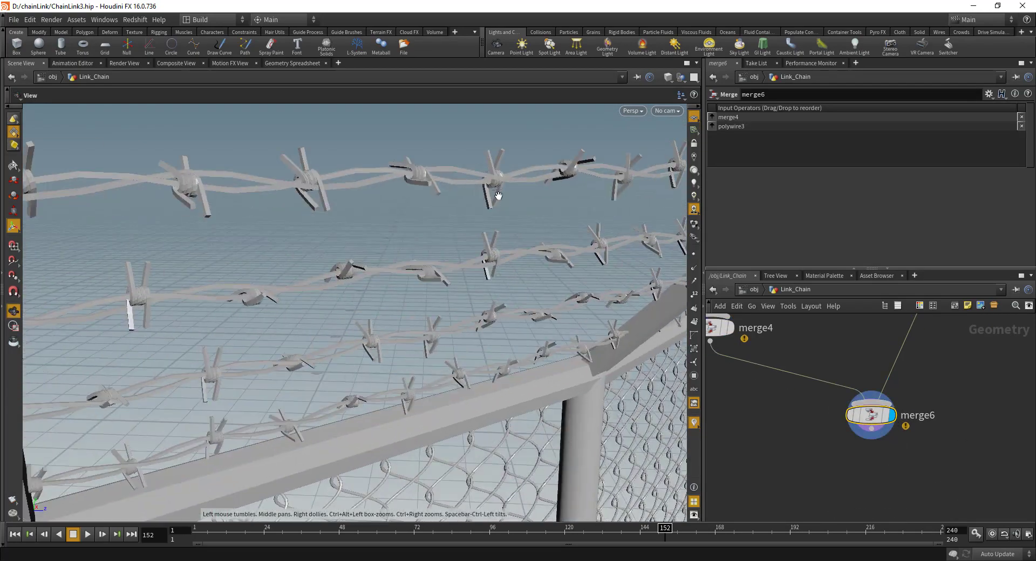
alt+middle_drag(498, 195, 518, 270)
alt+right_drag(518, 270, 465, 263)
middle_drag(927, 338, 886, 460)
click(891, 387)
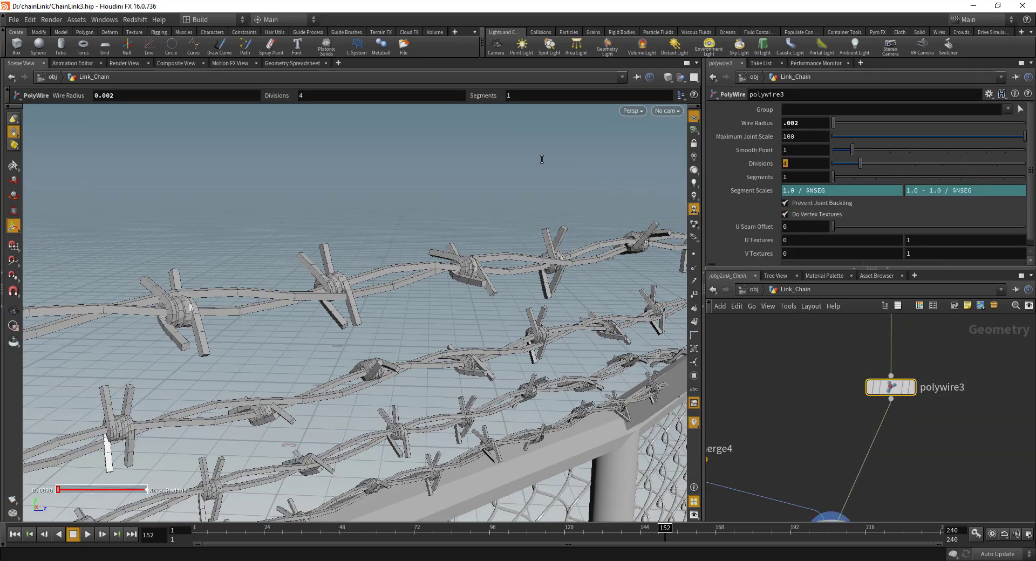
text(6)
key(Return)
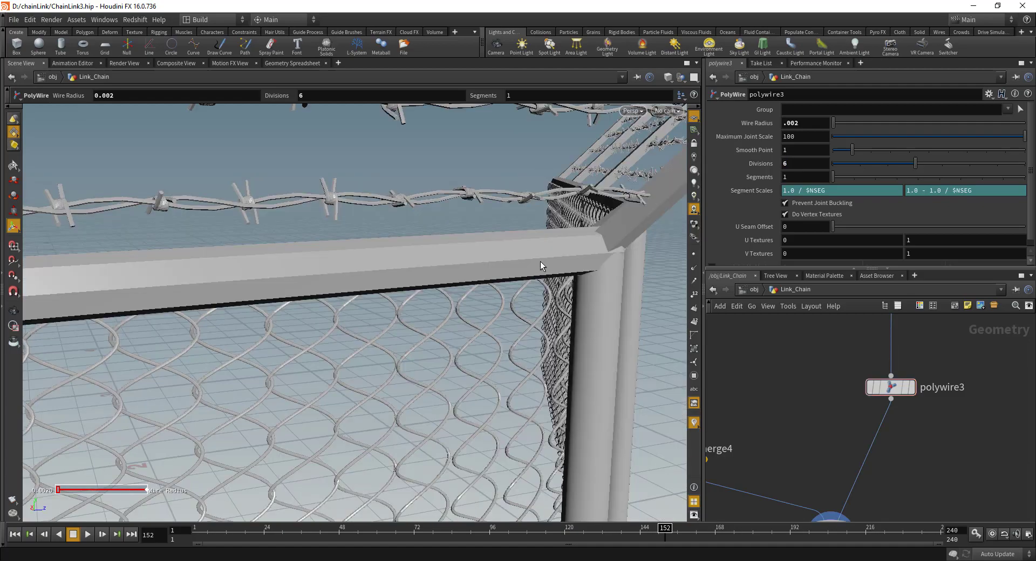
Step: Switch the viewport to smooth shading and check the fence frame, arms and barbed wire from several angles
alt+right_drag(539, 262, 465, 264)
alt+drag(465, 263, 392, 313)
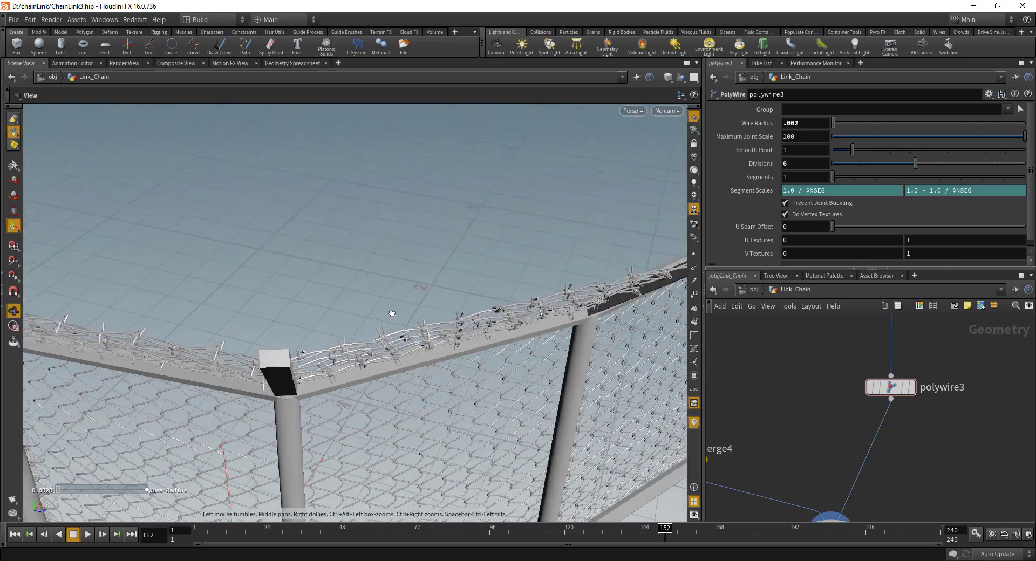
alt+right_drag(392, 313, 331, 303)
alt+drag(331, 303, 440, 282)
alt+right_drag(440, 282, 502, 281)
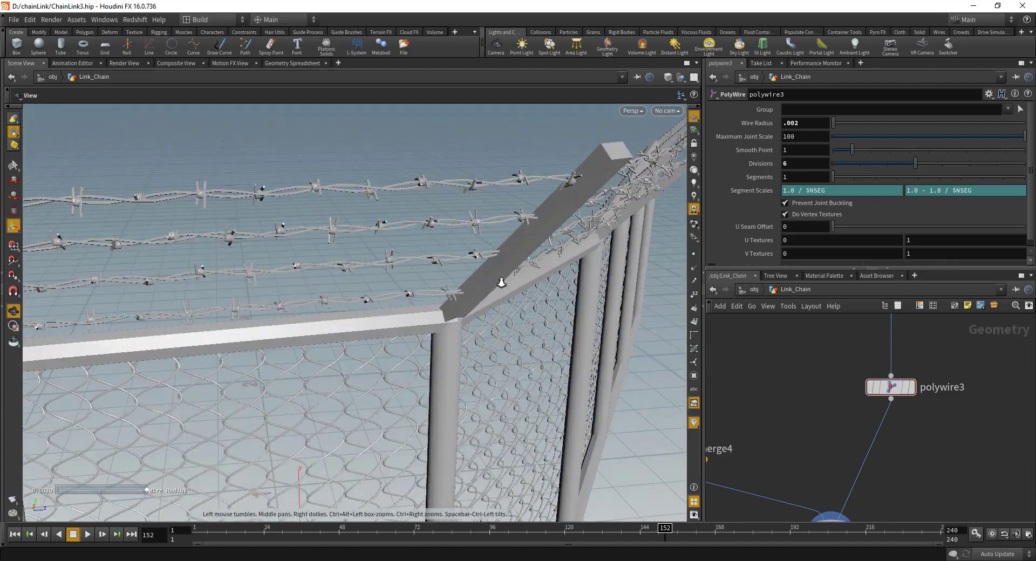
click(668, 80)
click(702, 174)
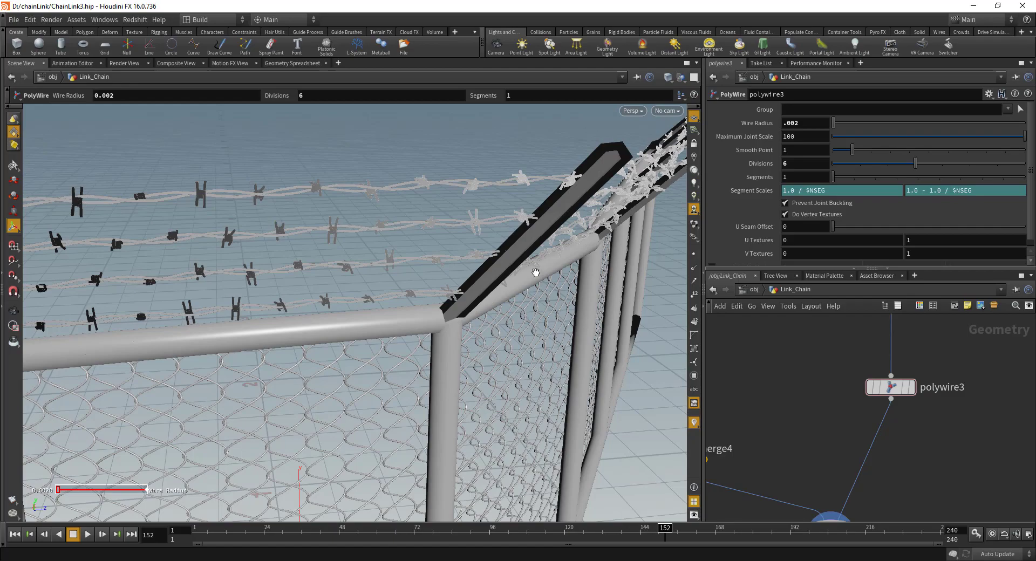
alt+right_drag(536, 272, 362, 319)
alt+drag(361, 318, 408, 308)
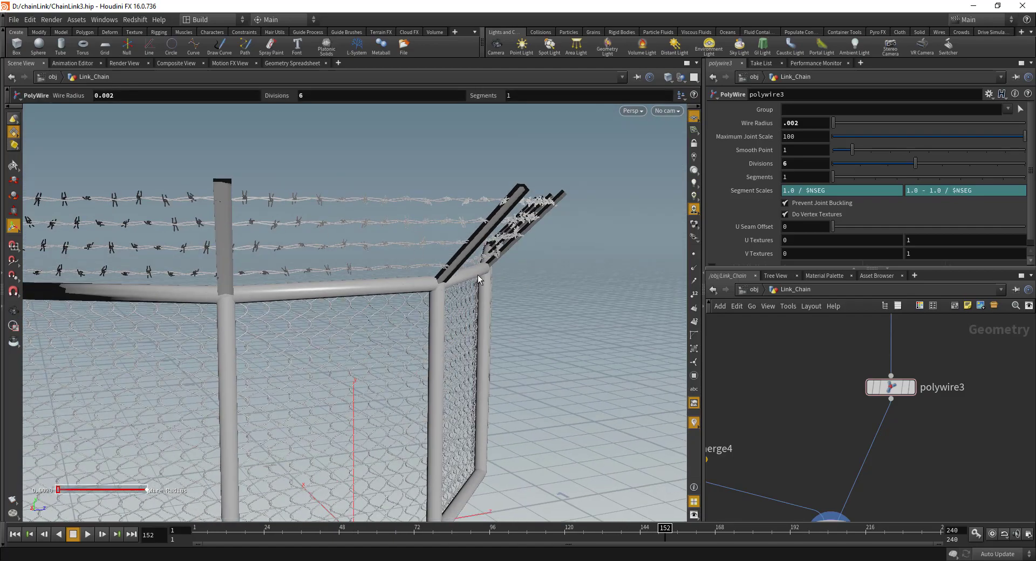
alt+drag(267, 209, 319, 269)
Step: Add a Normal node after merge6, display it, and check the shading of the complete fence
middle_drag(969, 497, 968, 388)
scroll(917, 386, up, 2)
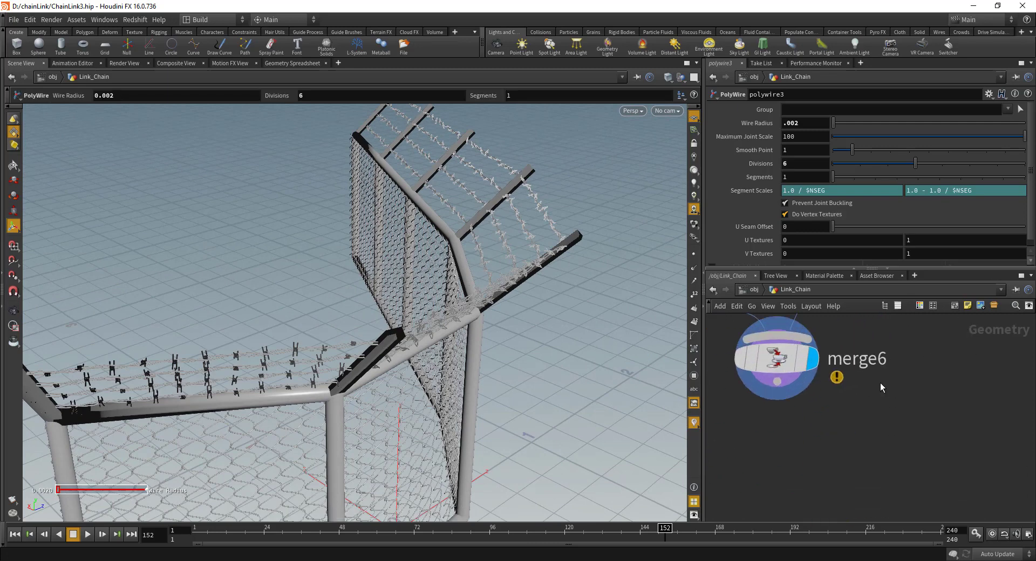
key(Tab)
text(normal)
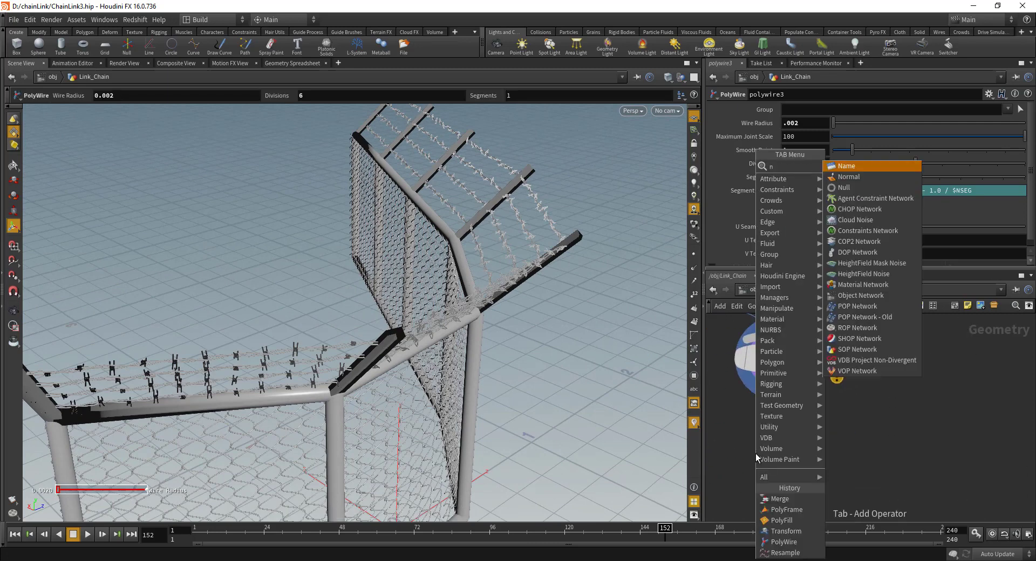
key(Return)
click(756, 453)
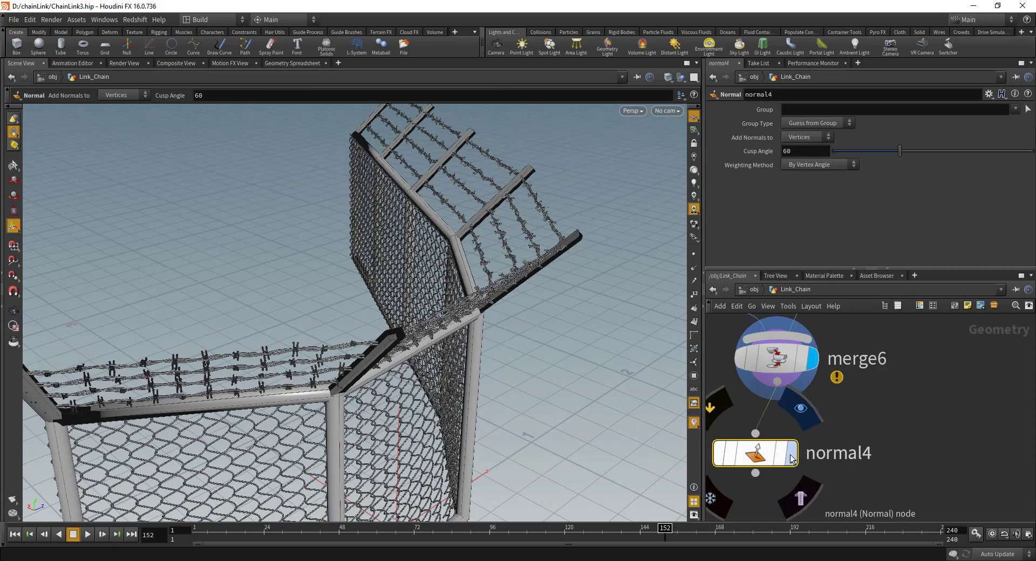
click(791, 453)
alt+drag(593, 332, 409, 206)
key(Return)
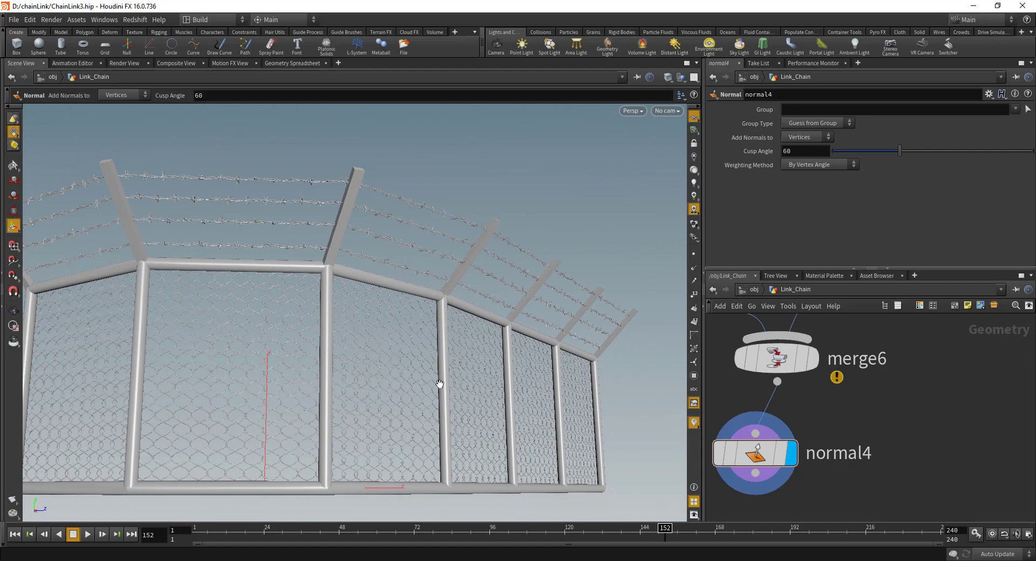
drag(440, 385, 283, 339)
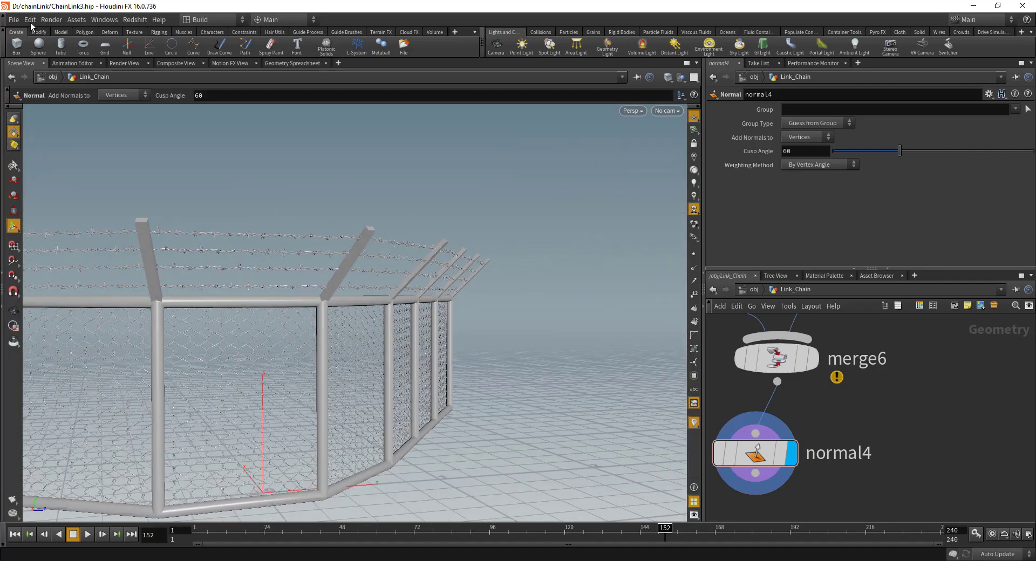
Step: Open the recent scene file ChainLink.hip stored on the desktop
click(13, 19)
mouse_move(48, 58)
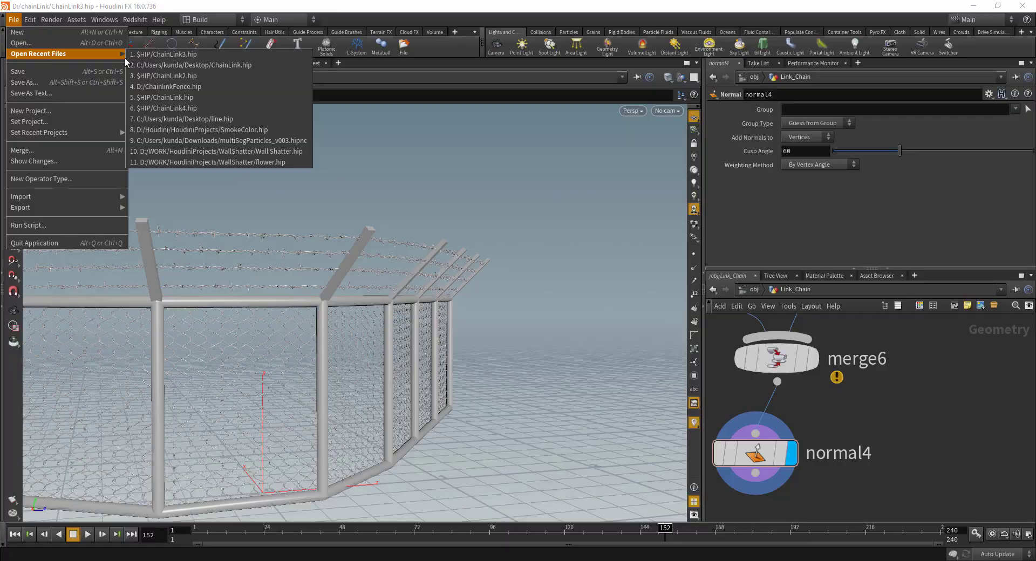
click(141, 65)
Step: Examine the finished fence model up close, including the post ties, clamps, twisted link ends, angled arms and barbed wire
alt+drag(376, 266, 273, 287)
alt+right_drag(273, 287, 388, 317)
alt+drag(389, 317, 335, 262)
alt+right_drag(335, 262, 475, 300)
alt+drag(270, 247, 337, 267)
alt+drag(337, 227, 309, 406)
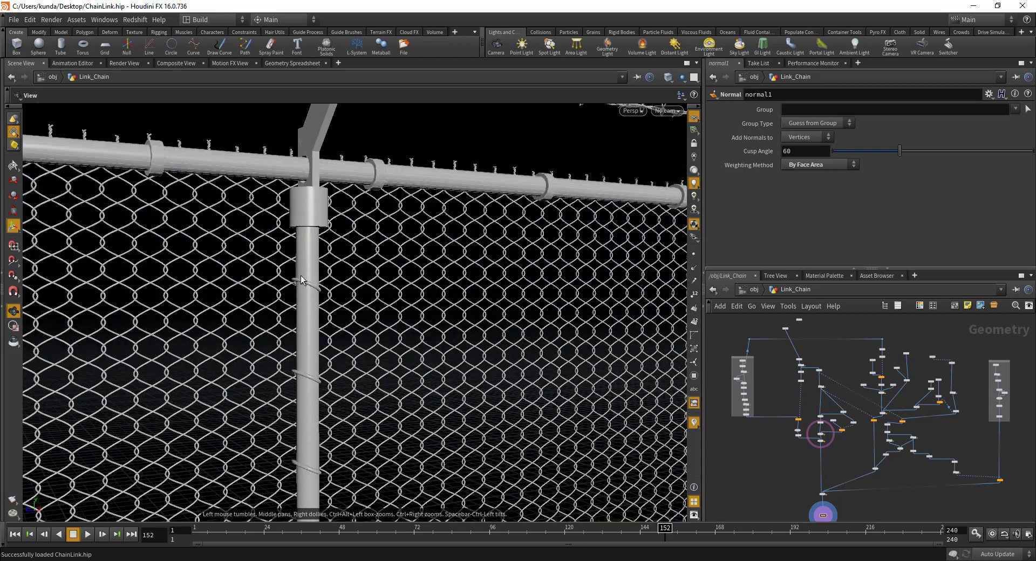
key(Return)
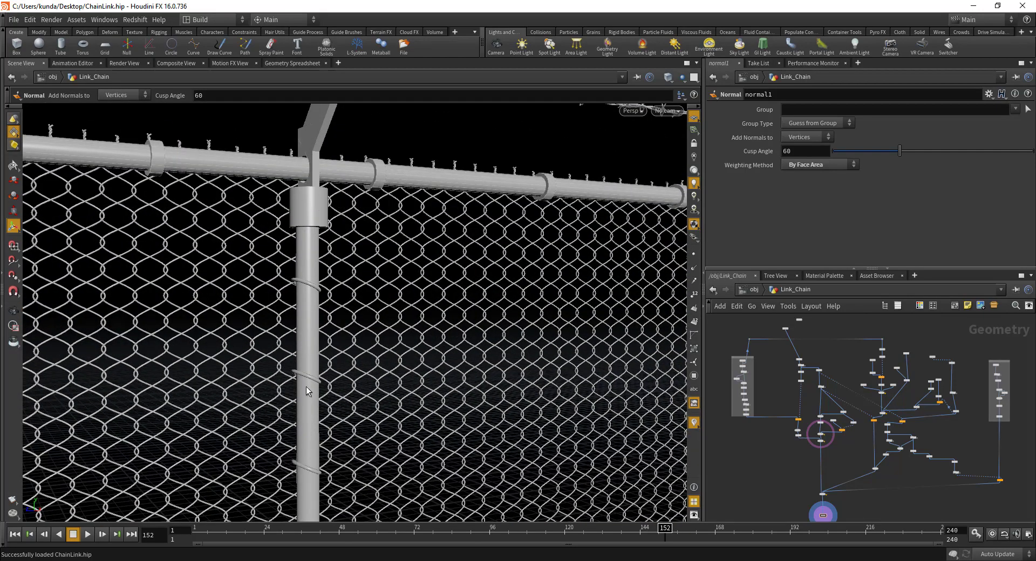
key(Escape)
drag(305, 209, 354, 160)
alt+middle_drag(354, 160, 335, 264)
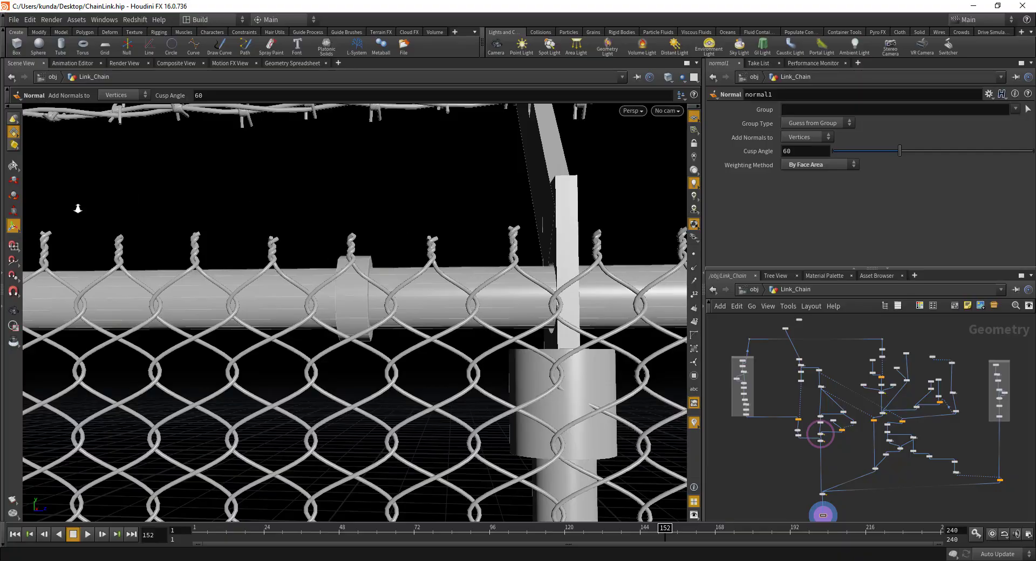
alt+right_drag(78, 208, 340, 306)
alt+drag(340, 305, 271, 307)
alt+right_drag(270, 308, 308, 321)
alt+drag(307, 321, 400, 270)
alt+right_drag(400, 270, 334, 273)
alt+drag(335, 273, 213, 279)
alt+right_drag(212, 280, 93, 262)
drag(307, 250, 444, 289)
right_drag(445, 289, 378, 283)
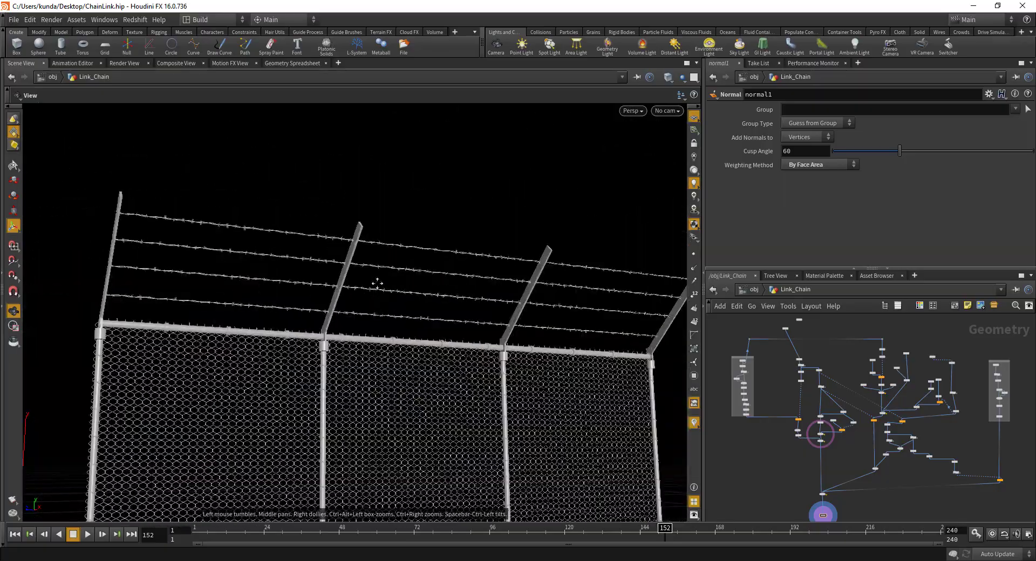
drag(342, 321, 323, 292)
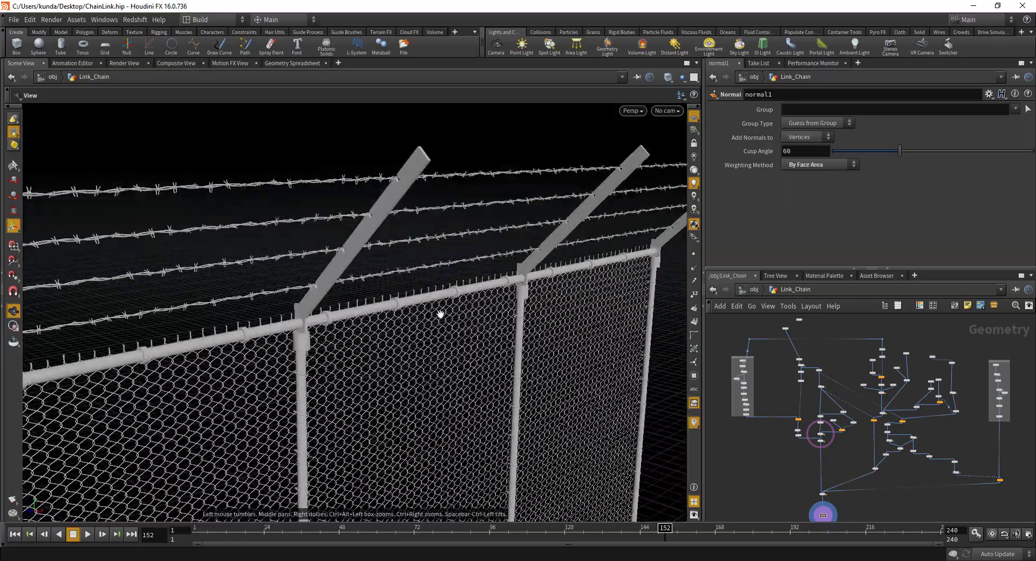
key(Return)
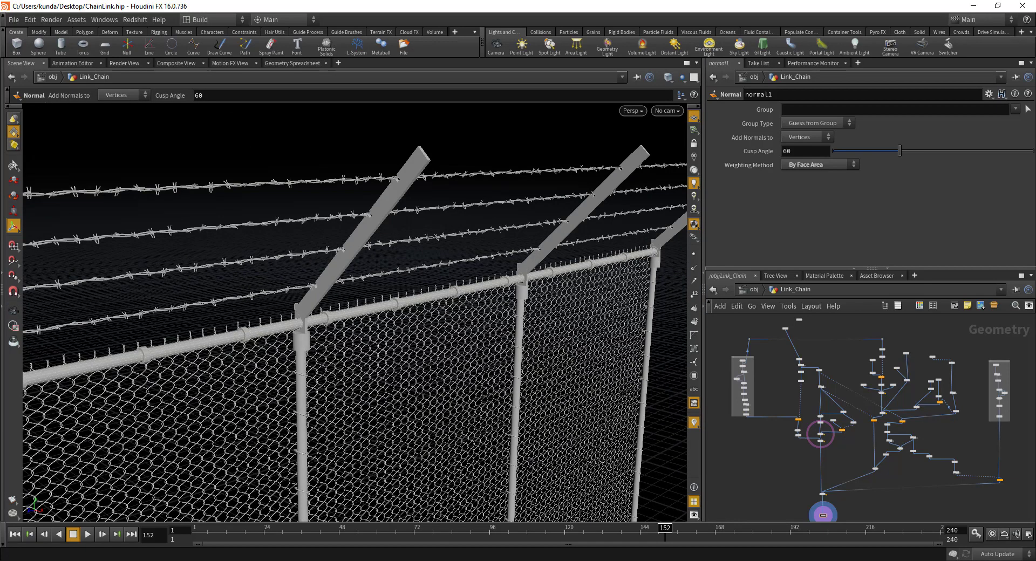